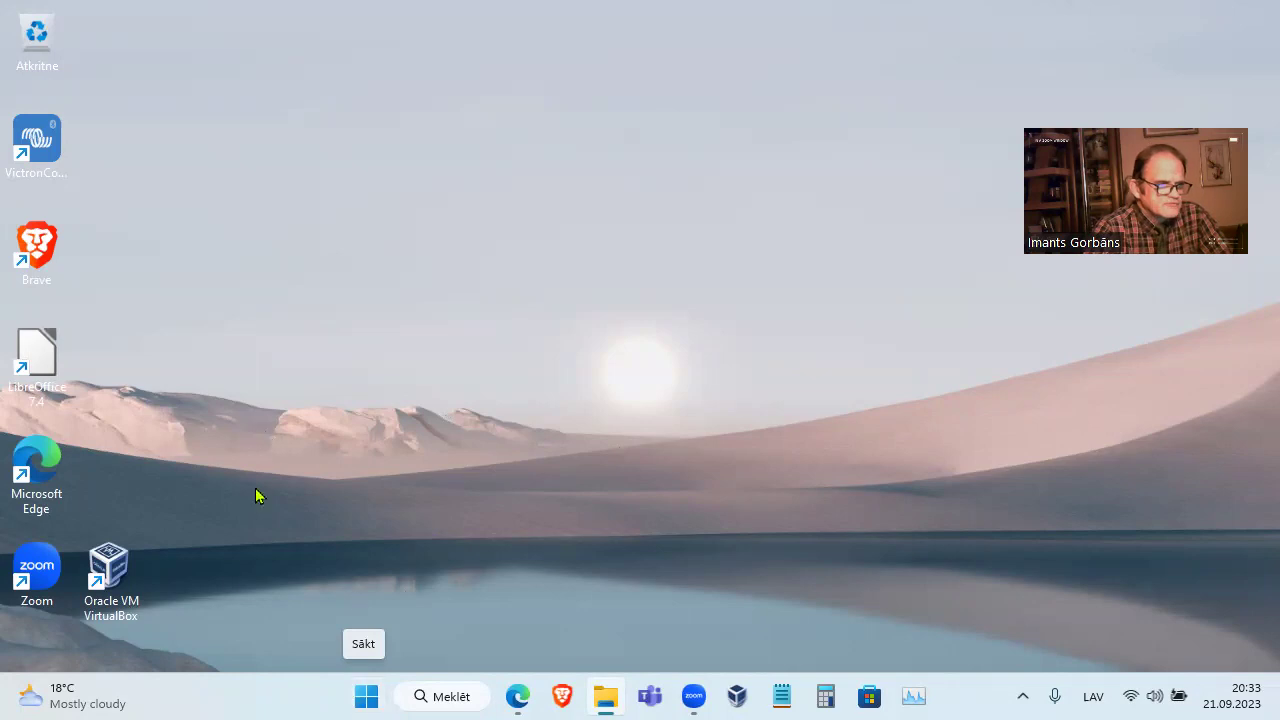
Open Computer Management (Datora pārvaldība) and list the local user accounts under Local Users and Groups
click(117, 572)
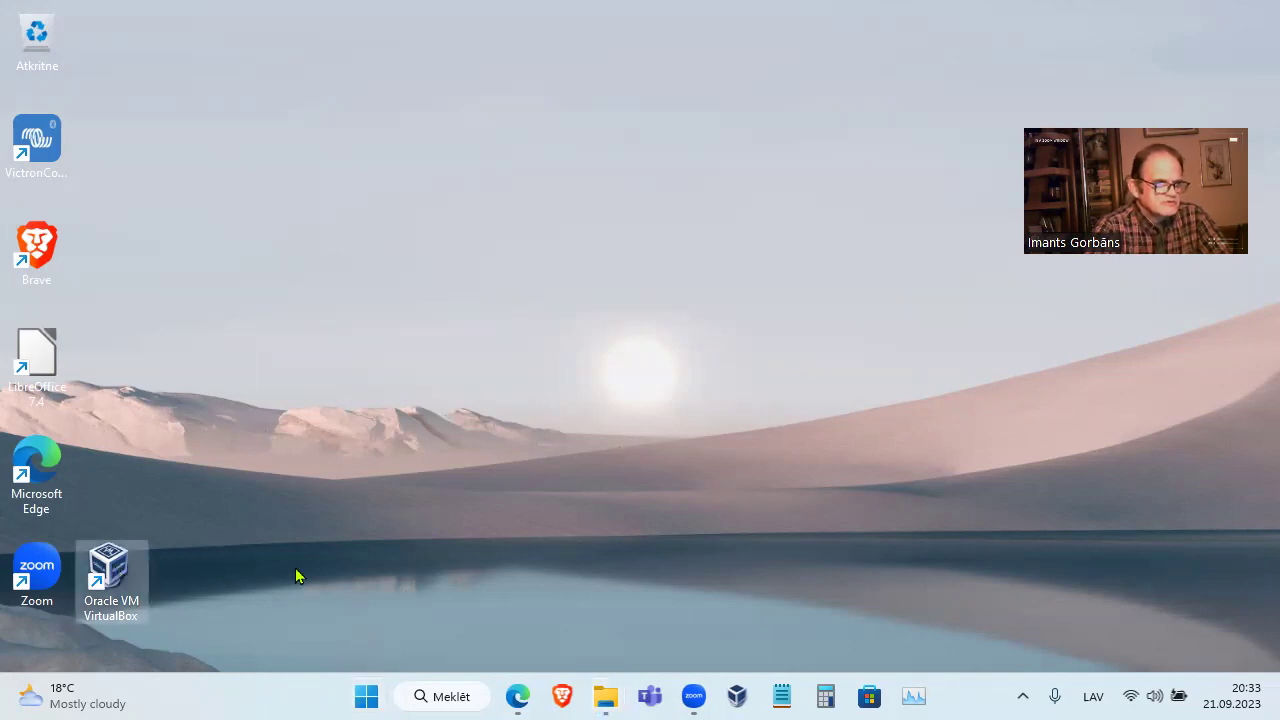
right_click(368, 696)
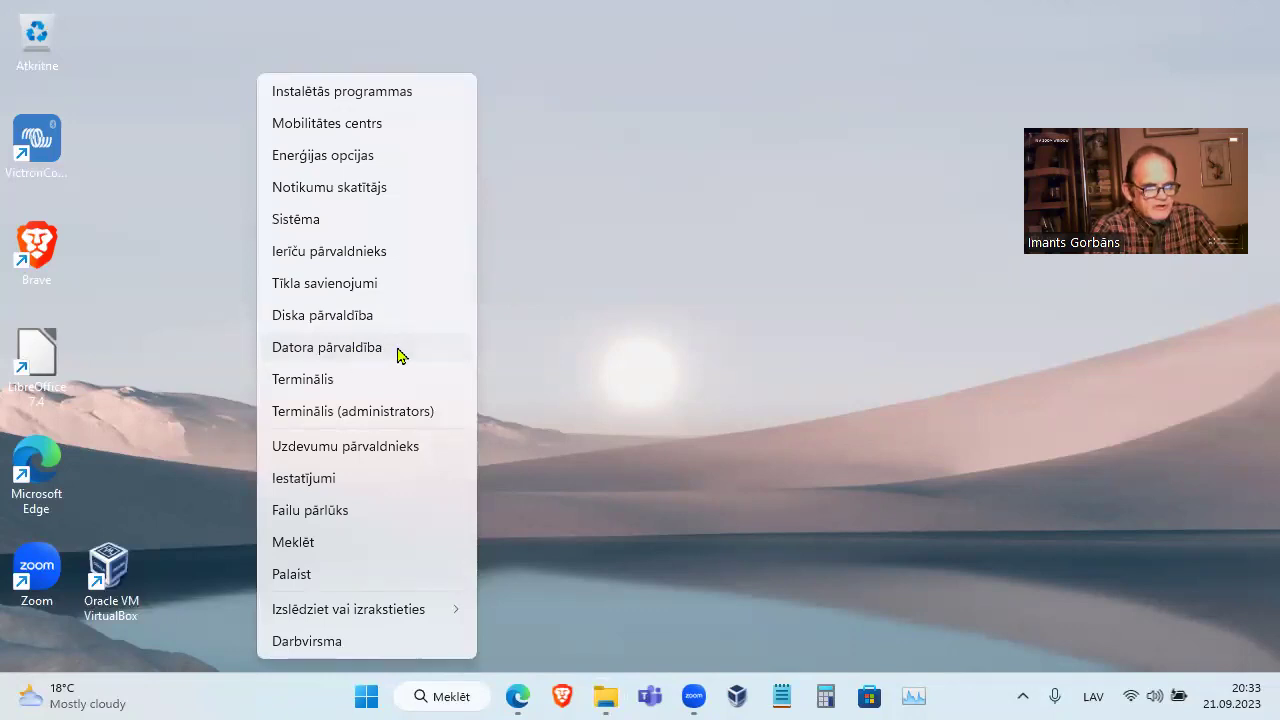
click(397, 355)
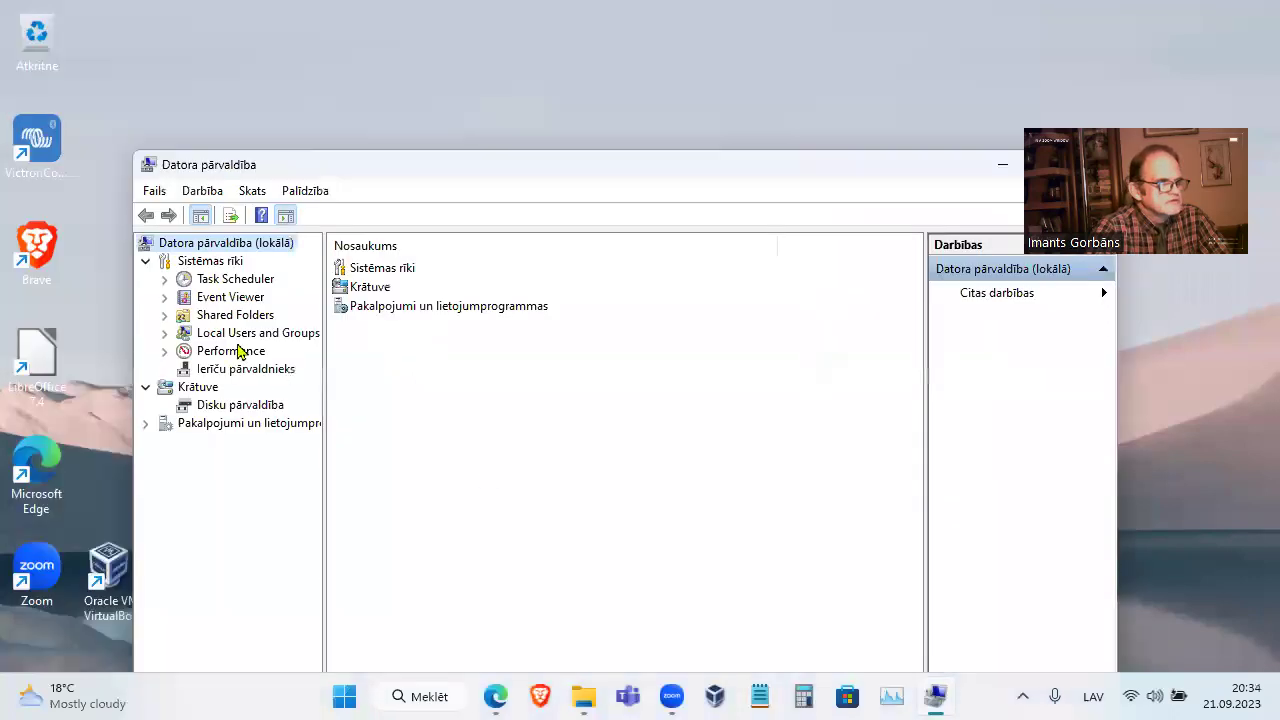
double_click(256, 336)
click(232, 352)
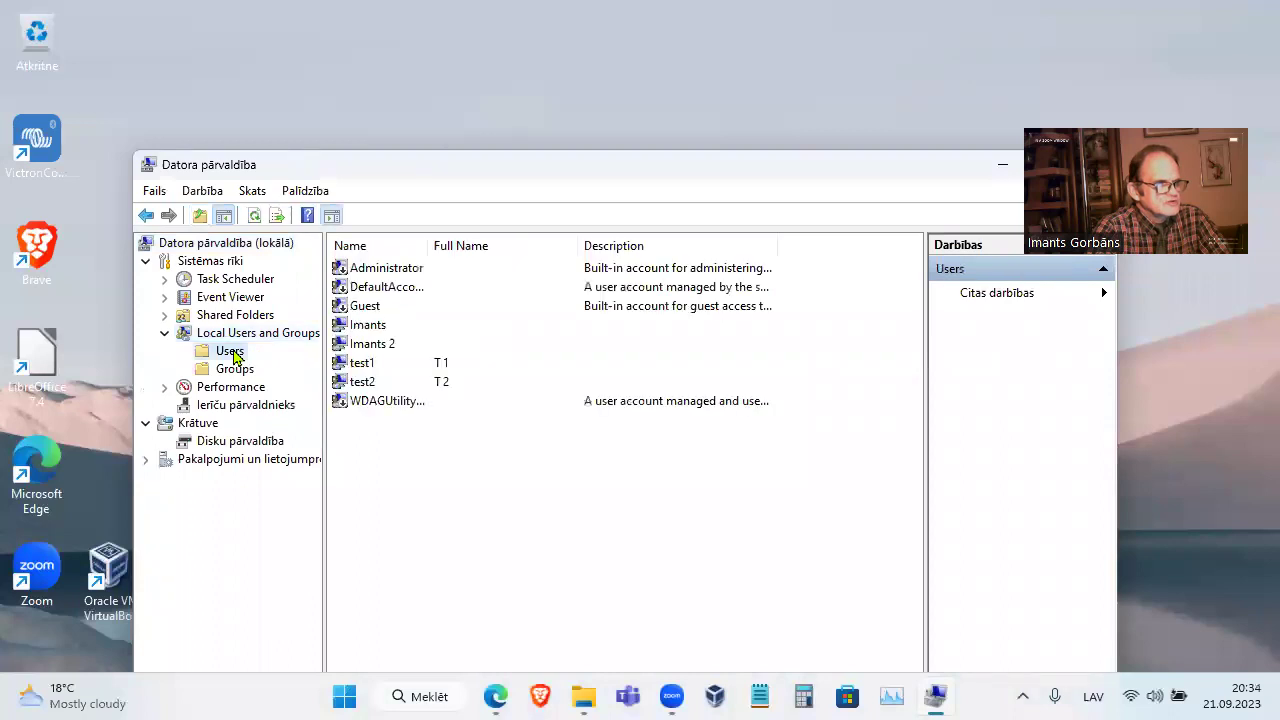
Confirm test1 belongs only to the Users group, then open test2's account properties
click(388, 334)
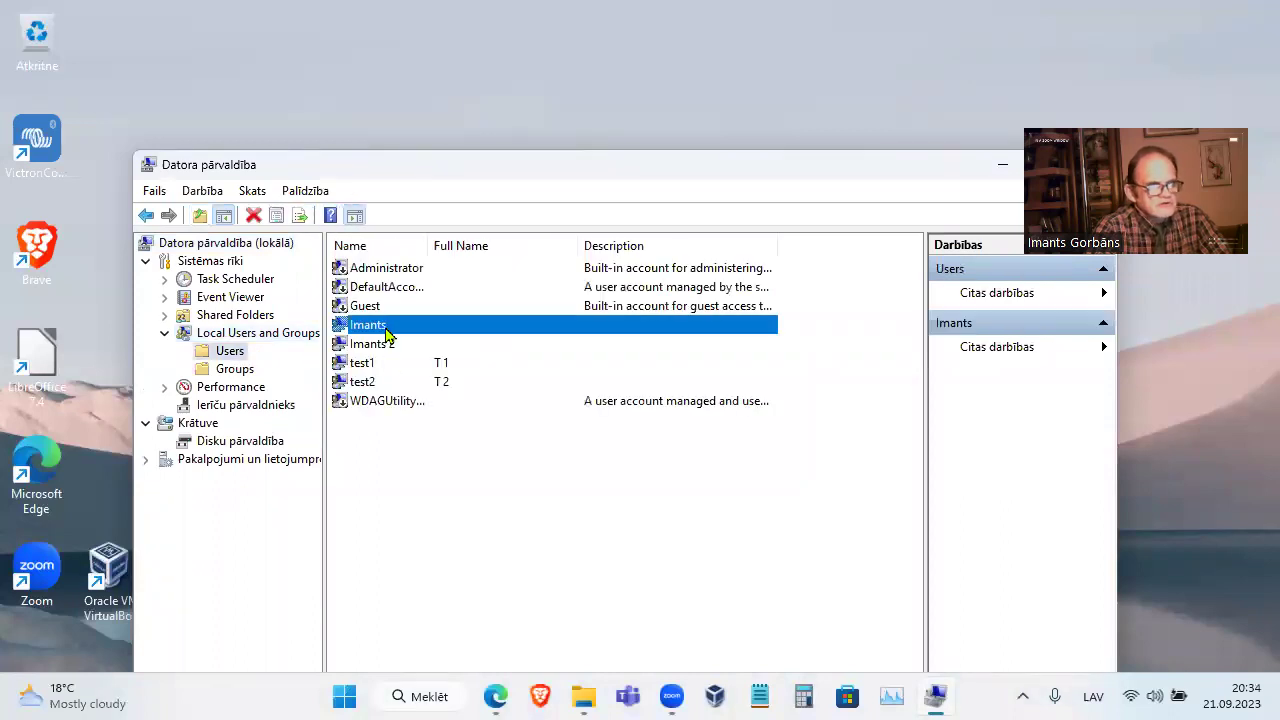
click(392, 346)
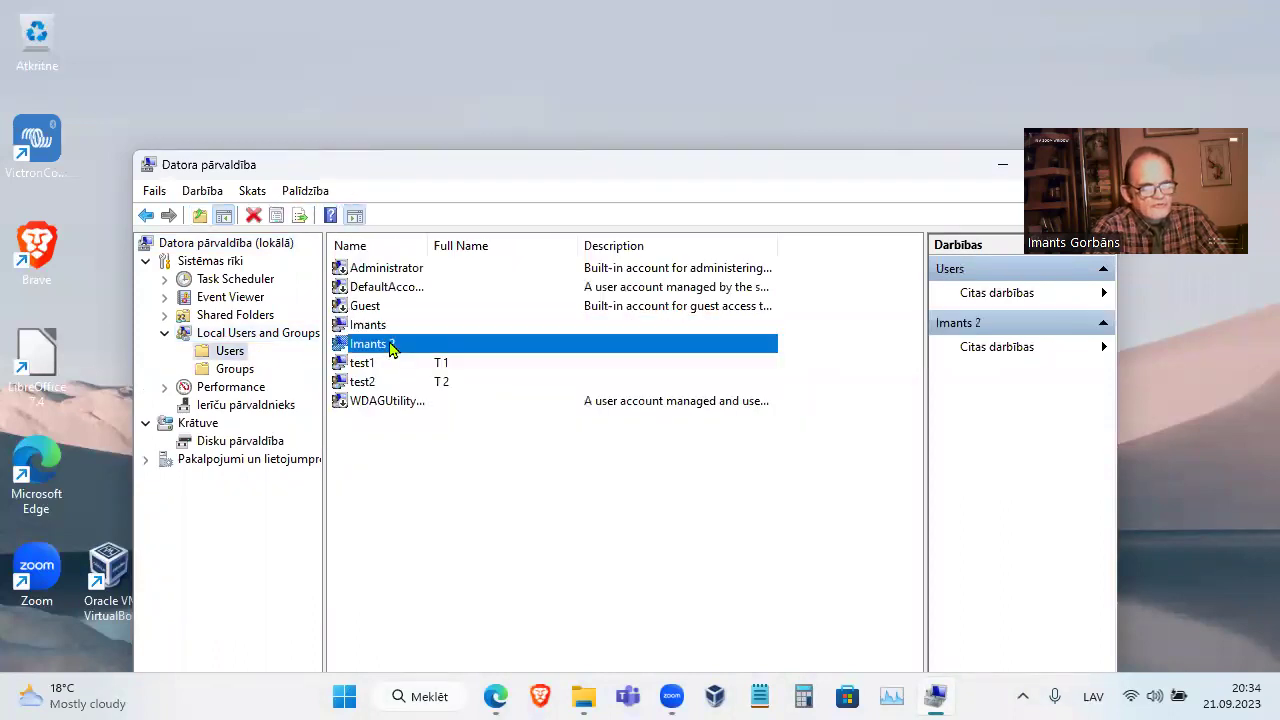
double_click(388, 366)
click(520, 302)
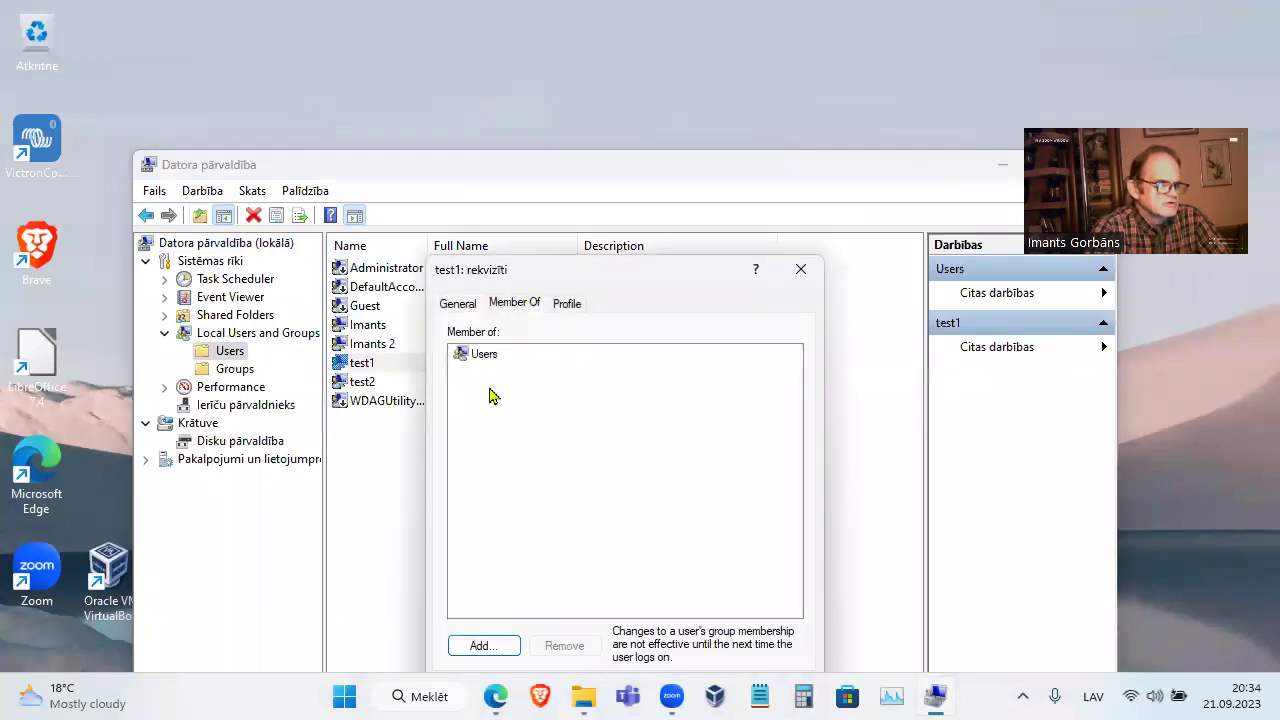
click(803, 270)
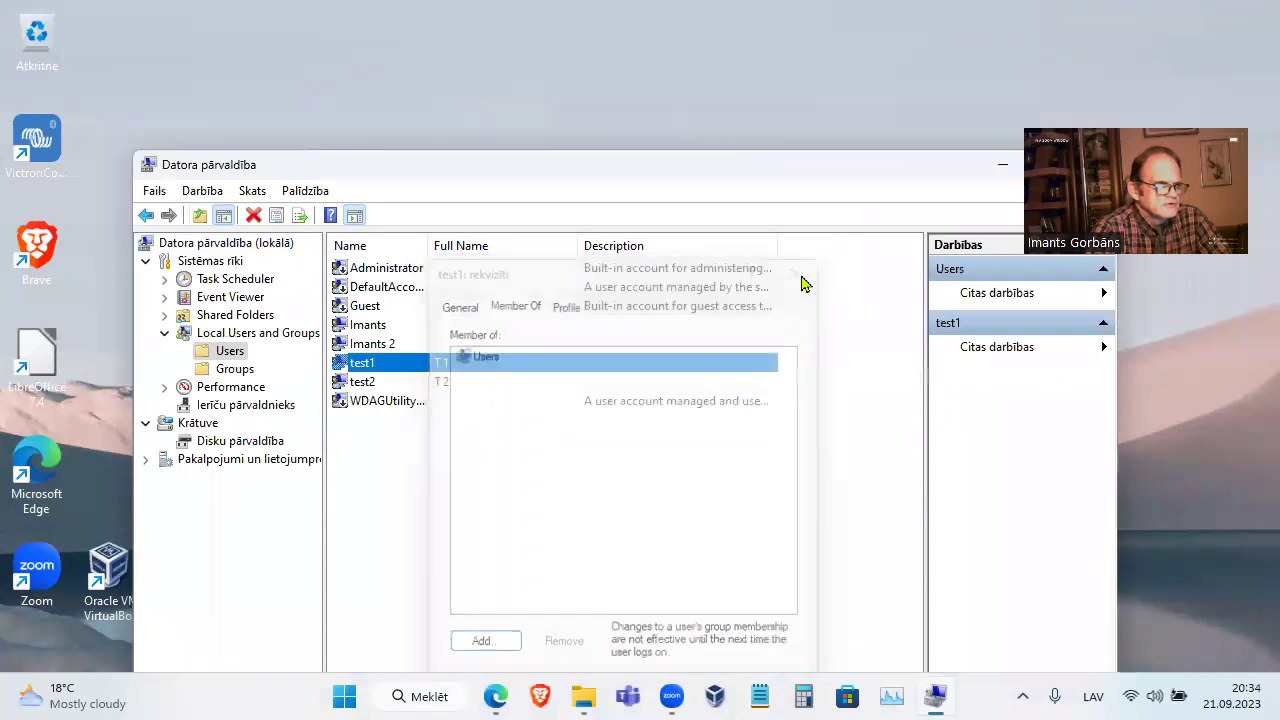
double_click(390, 381)
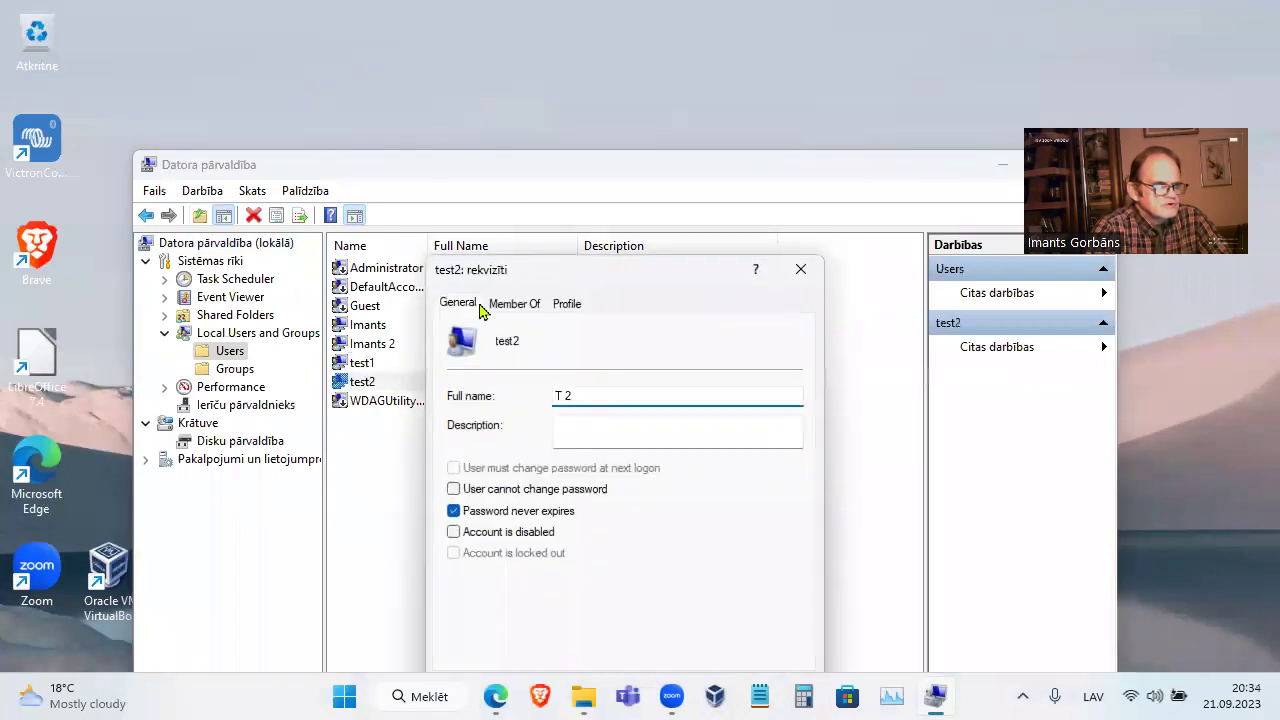
Close test2's properties with Atcelt, leaving the account unchanged, then bring up Windows search
drag(606, 266, 606, 132)
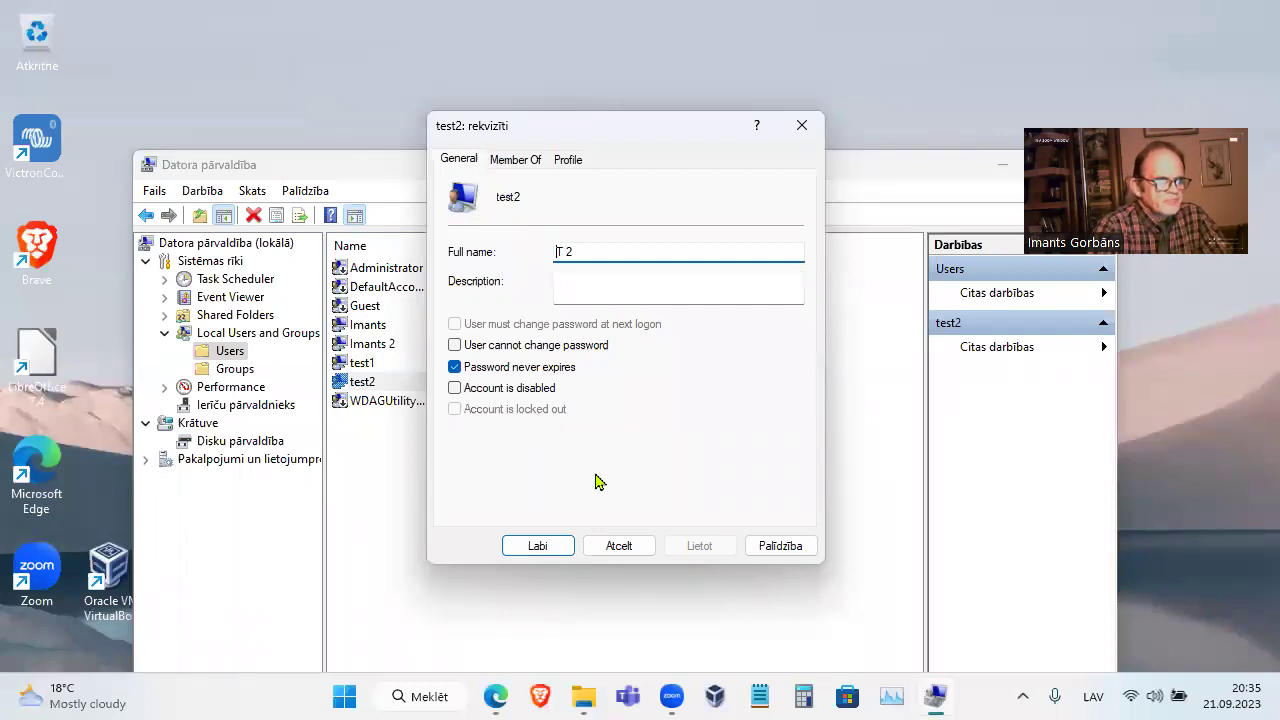
click(616, 548)
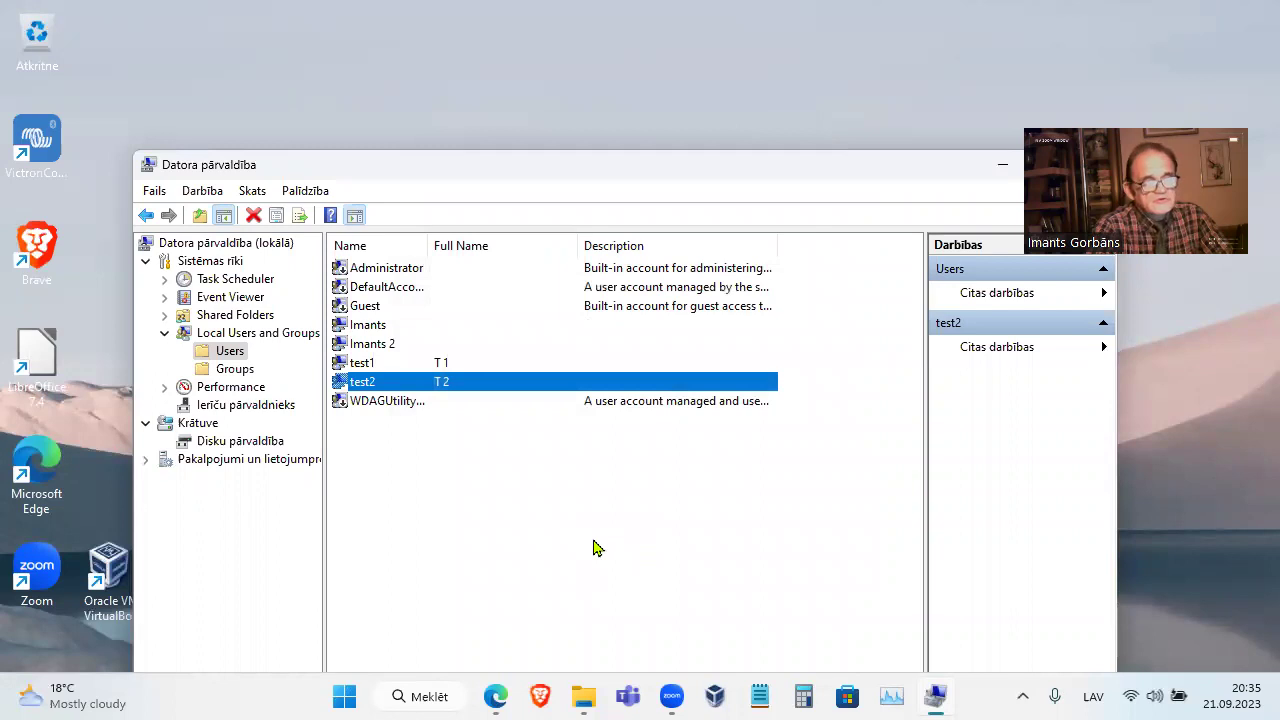
click(436, 696)
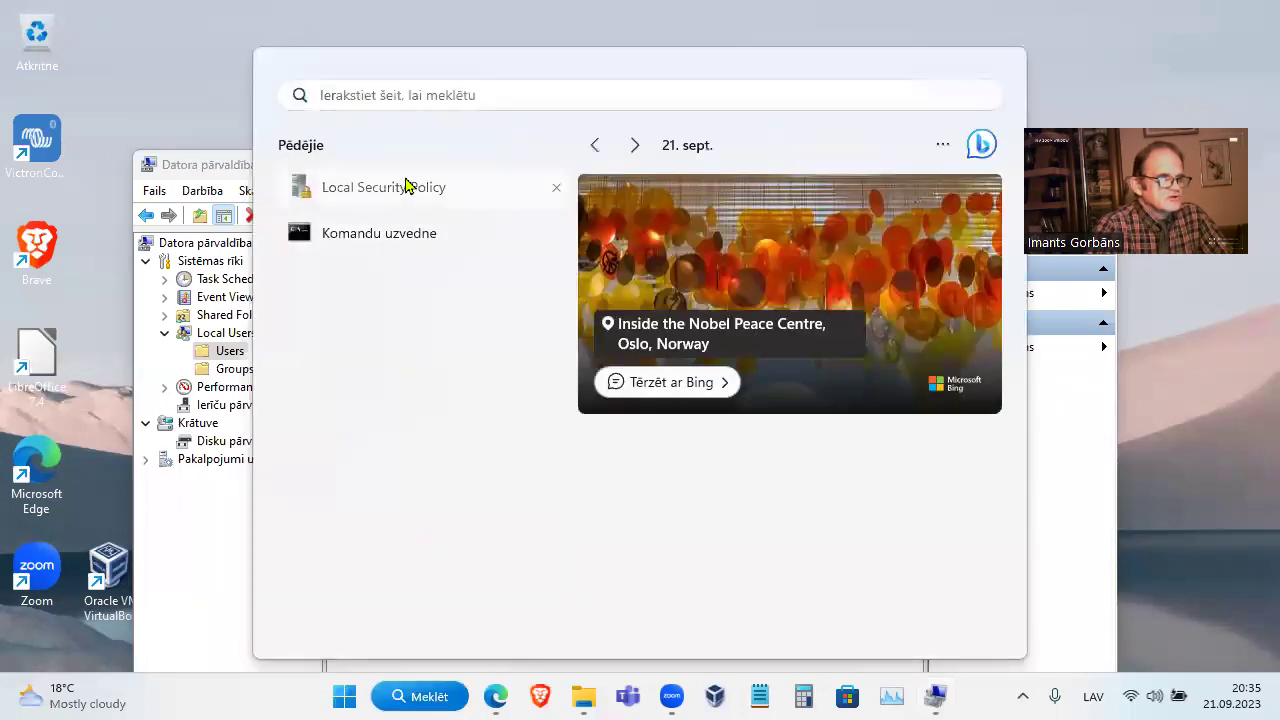
Open Local Security Policy, magnify the screen, and check the 9-character minimum length and complexity settings
click(410, 187)
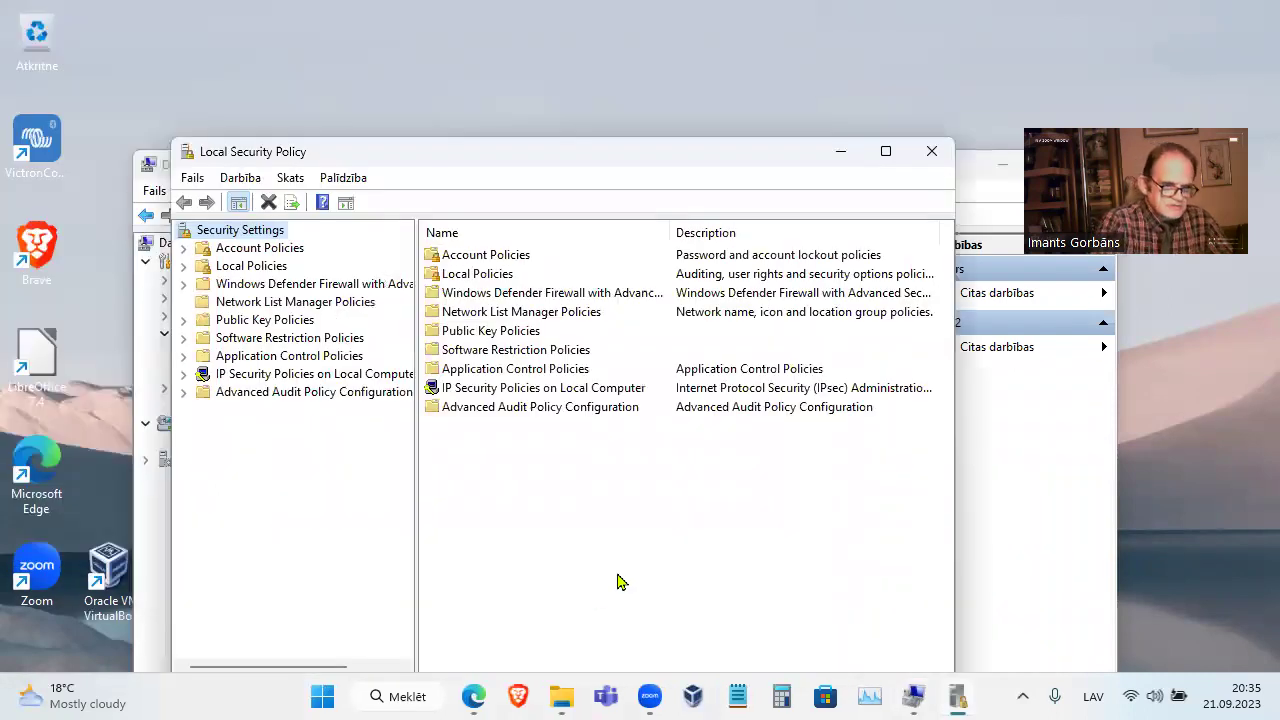
key(super+plus)
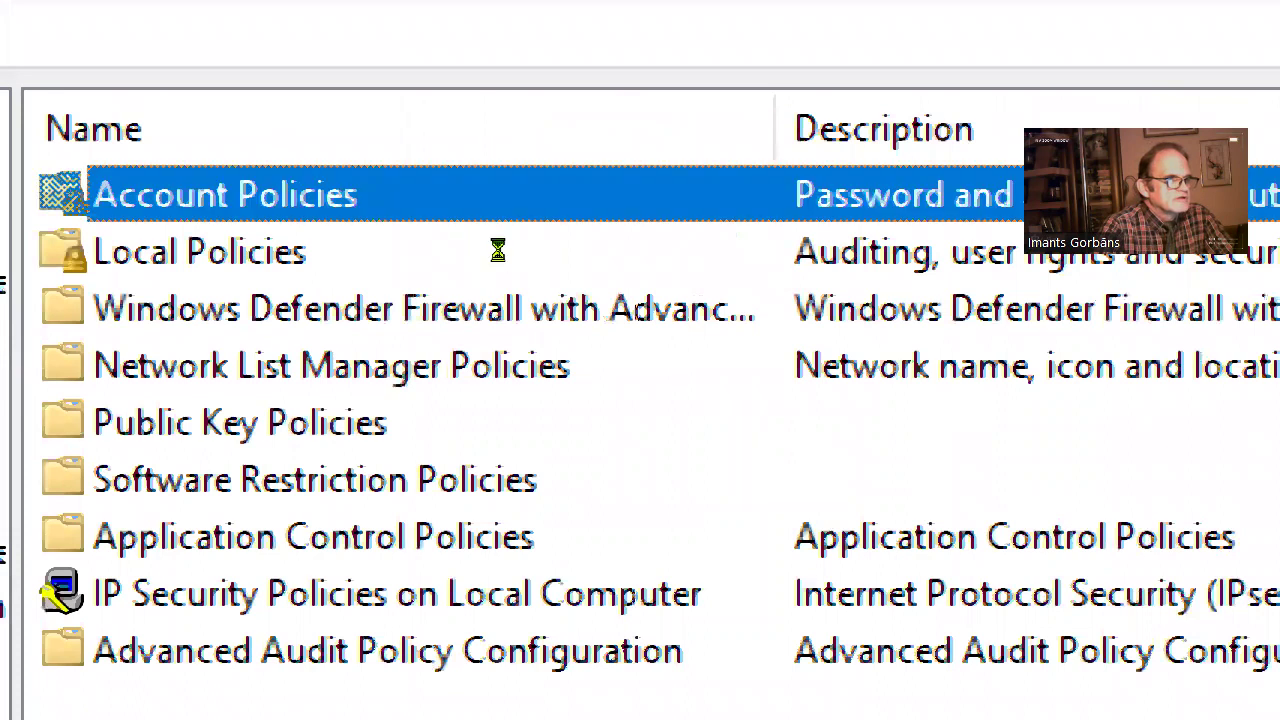
key(Down)
key(Return)
key(Down)
key(Return)
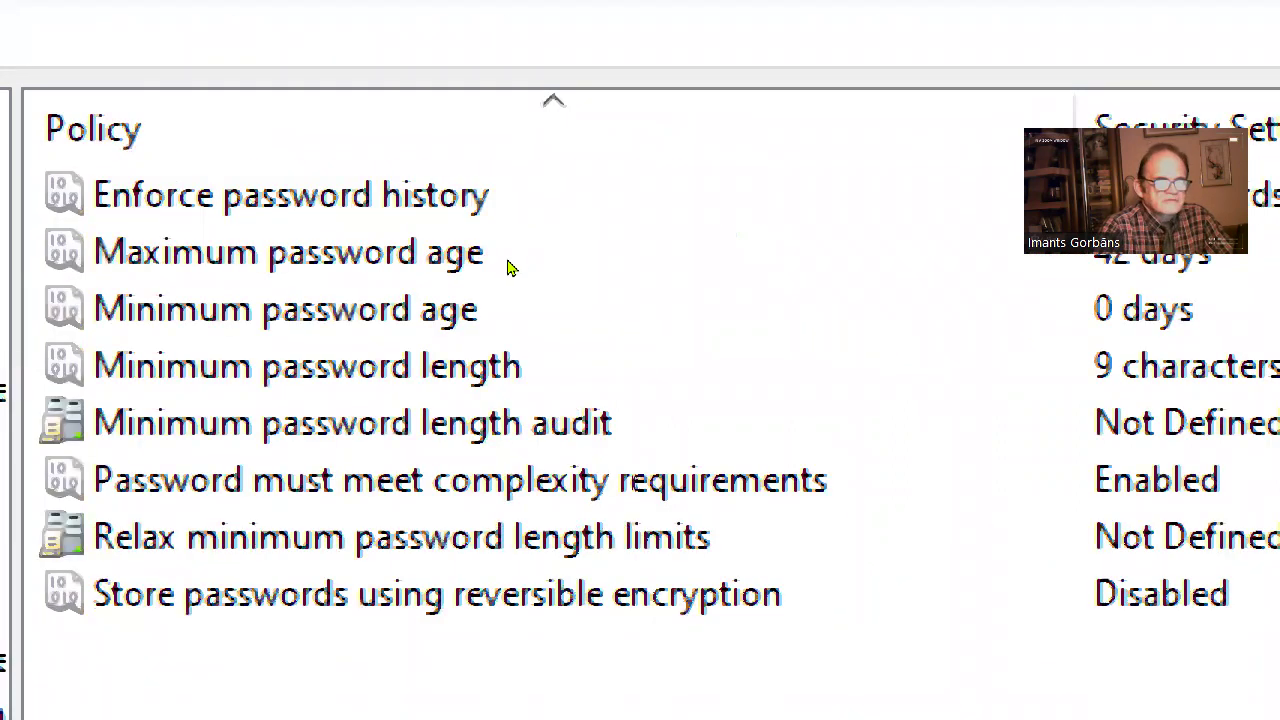
key(Down)
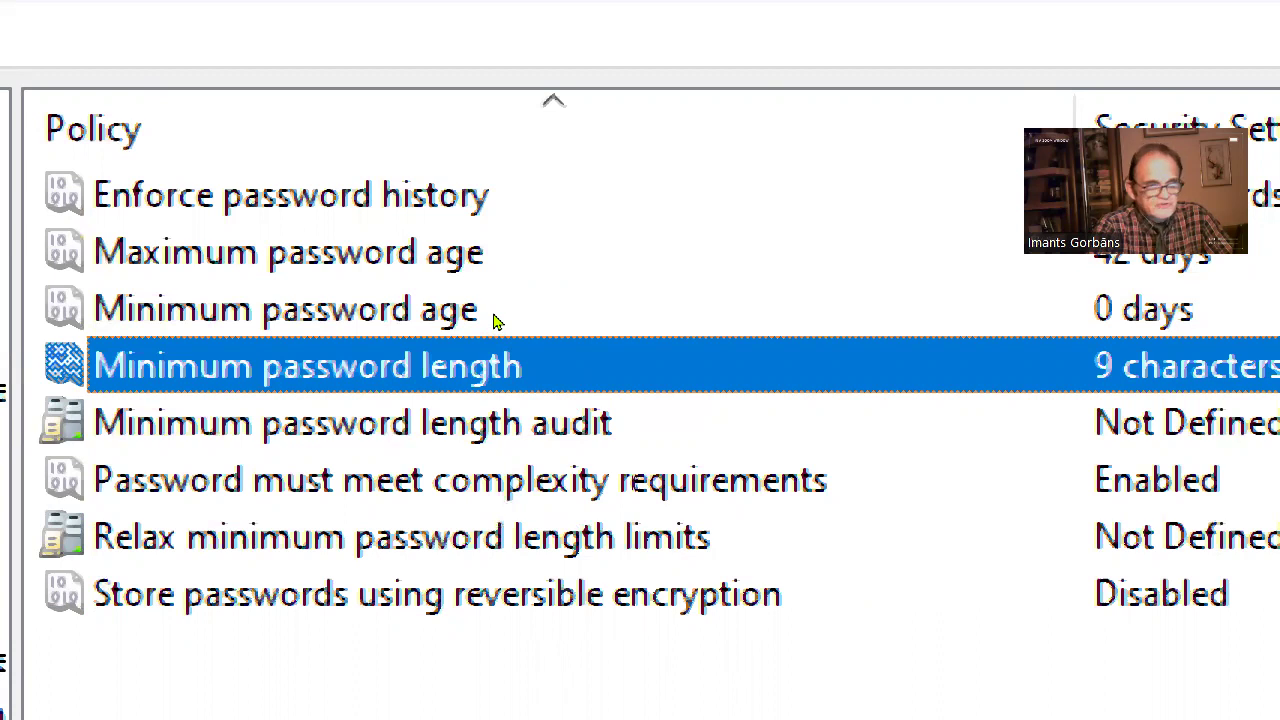
key(Down)
key(Down)
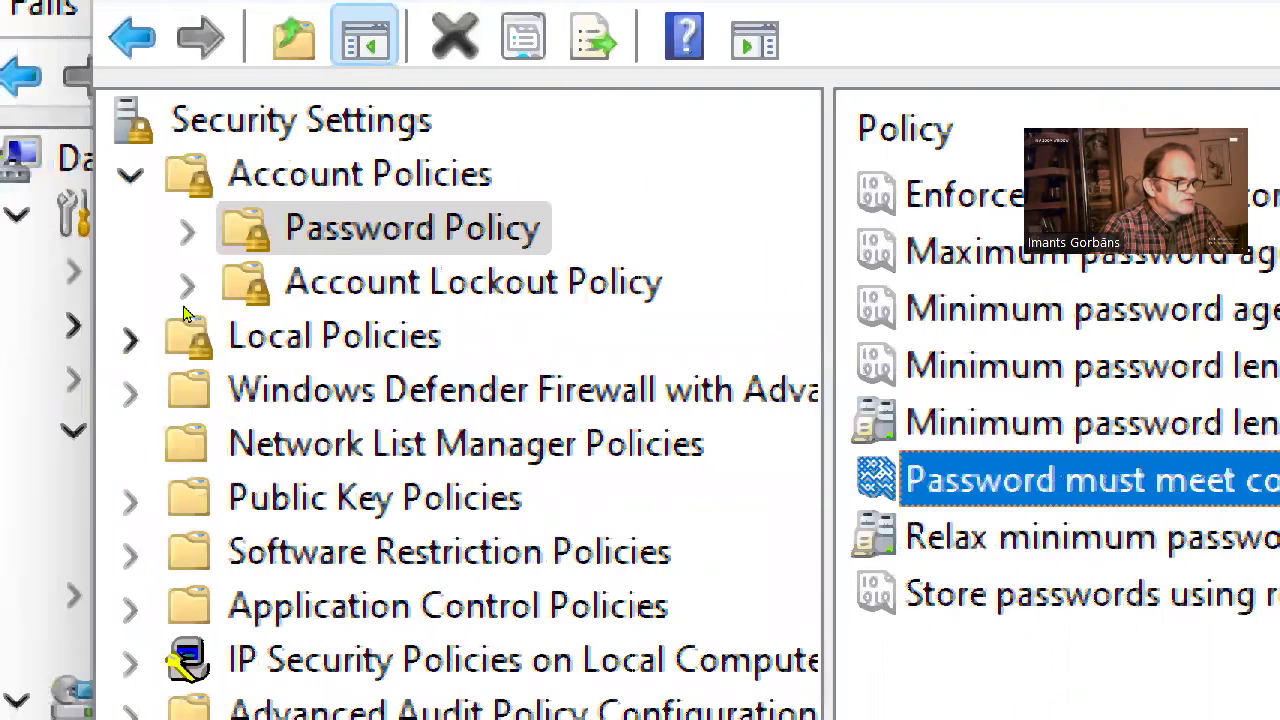
click(130, 337)
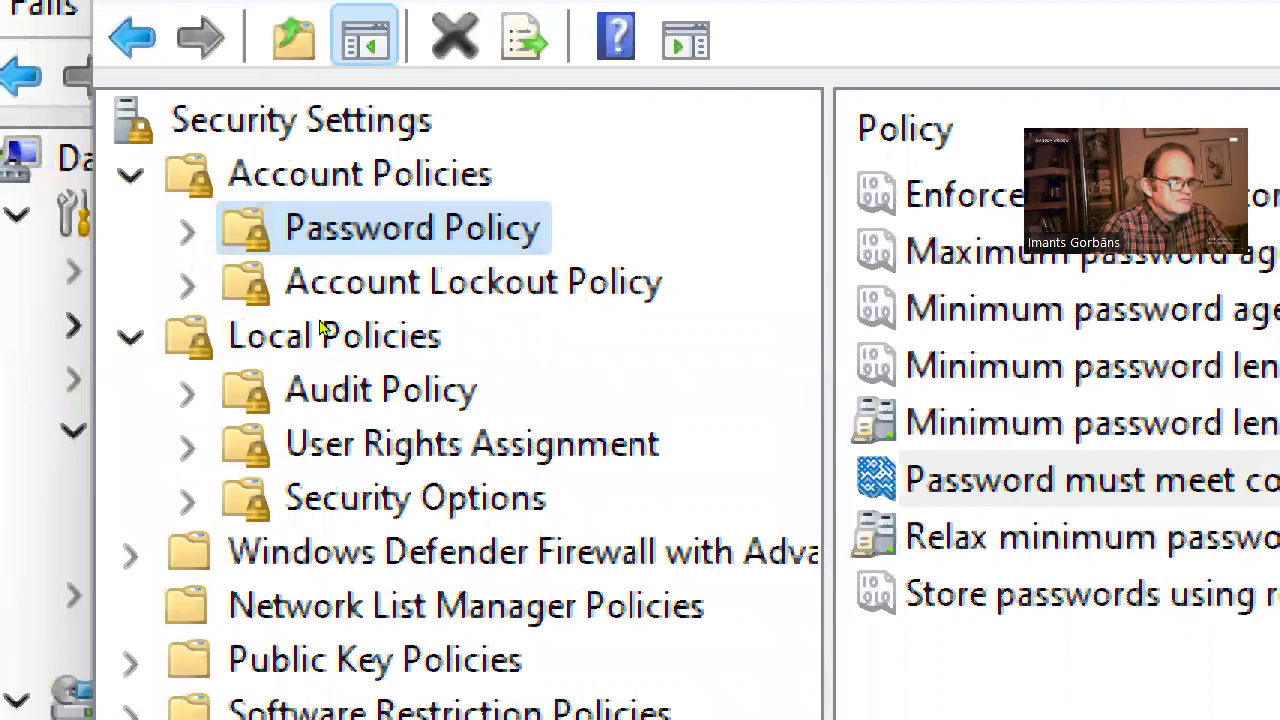
Review the Audit account logon events policy under Audit Policy and close it unchanged
key(Down)
key(Down)
key(Down)
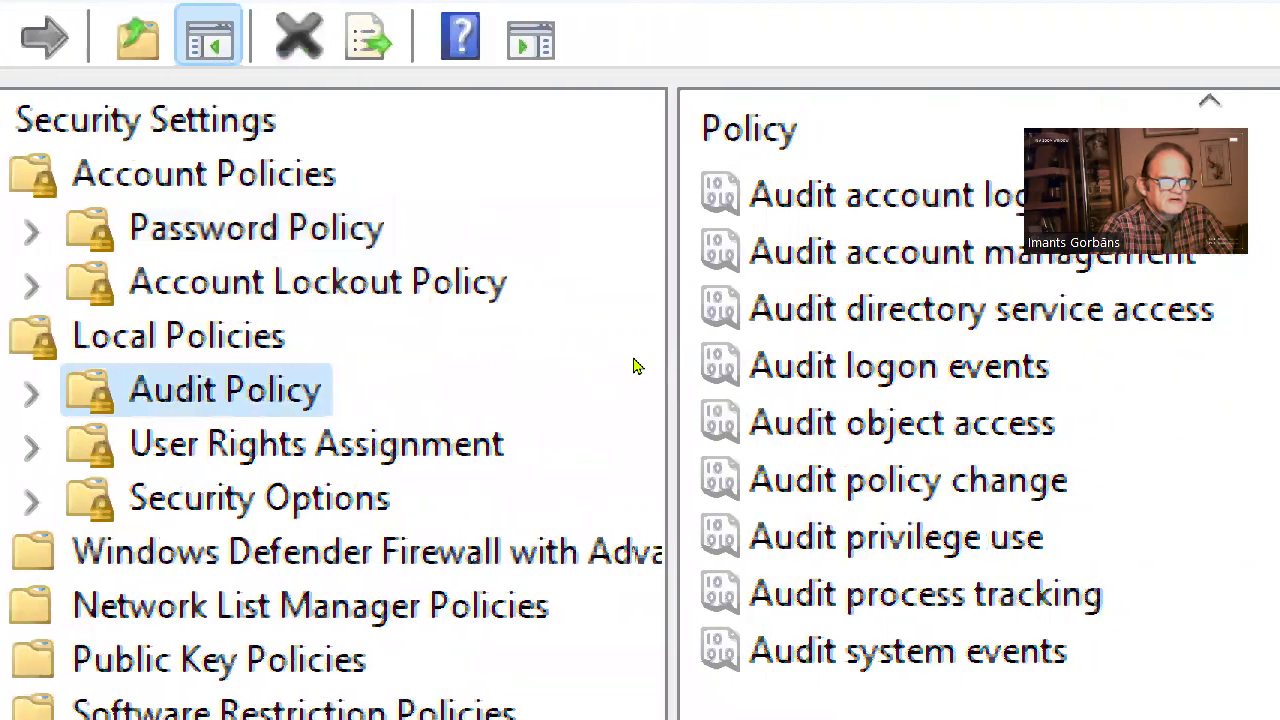
key(Tab)
key(Return)
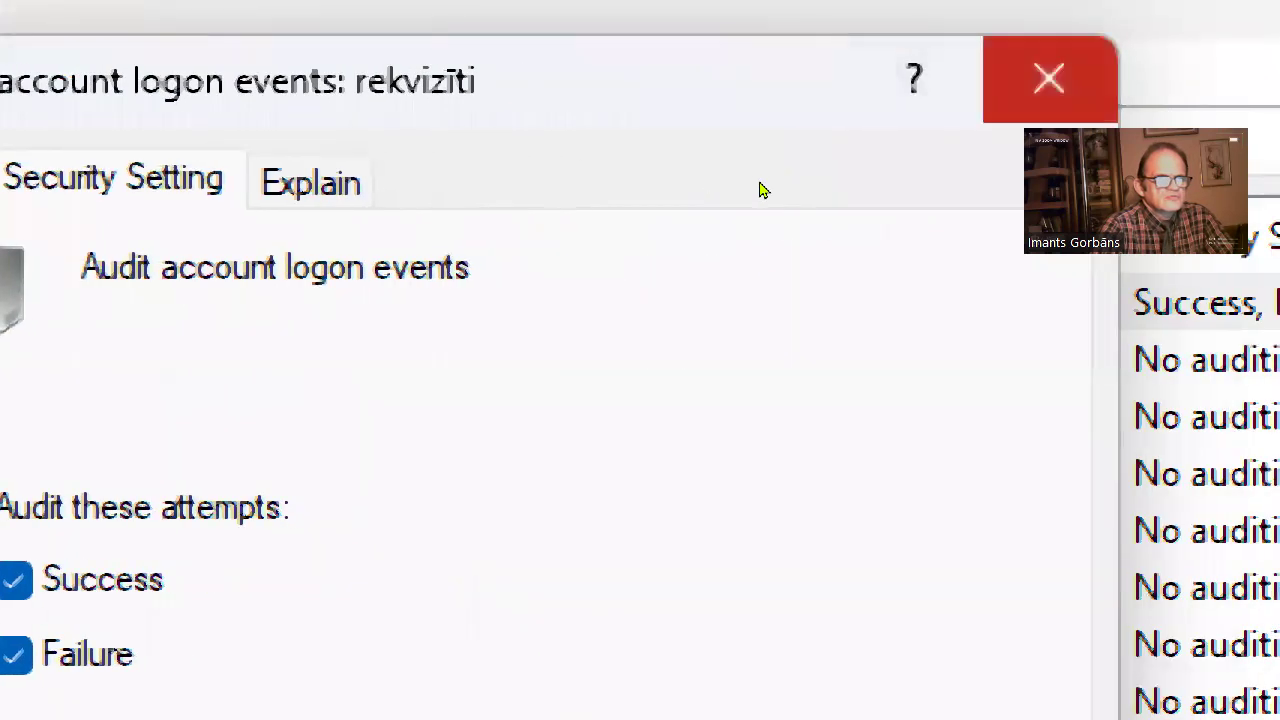
key(Escape)
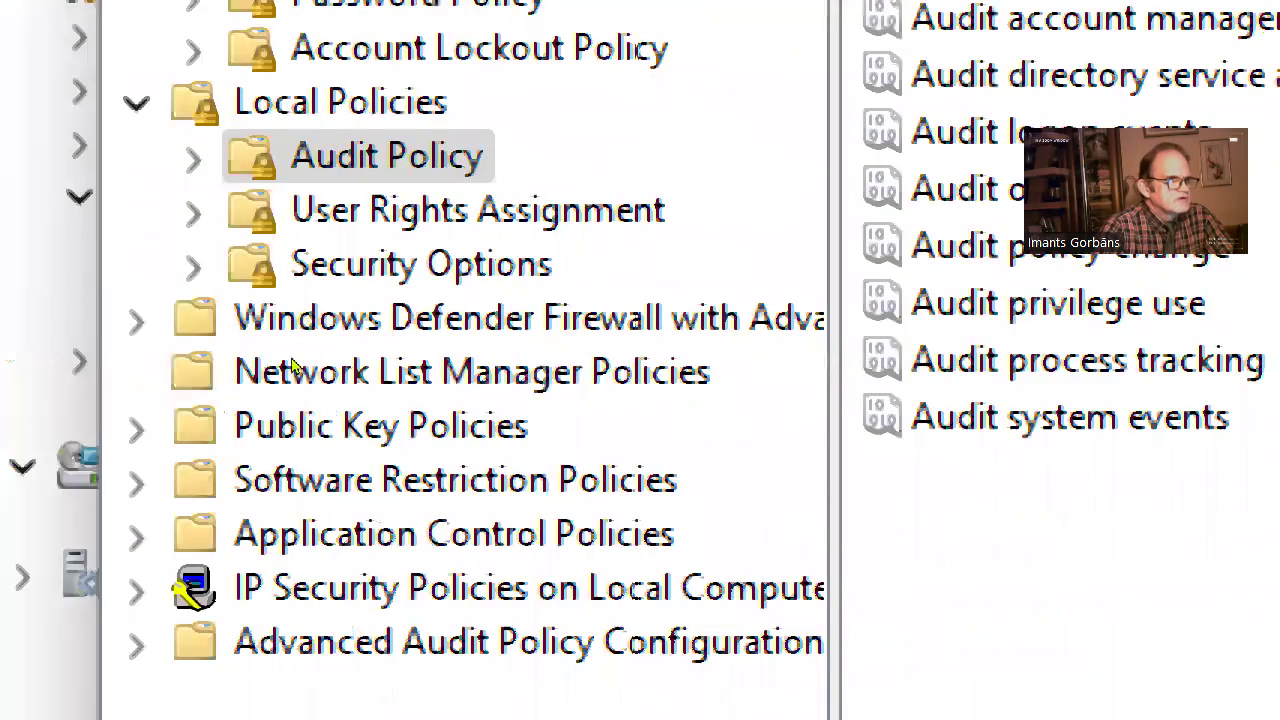
Check the Security Options interactive logon entries: CTRL+ALT+DEL requirement and the logon message title Sveiki!
key(Down)
key(Down)
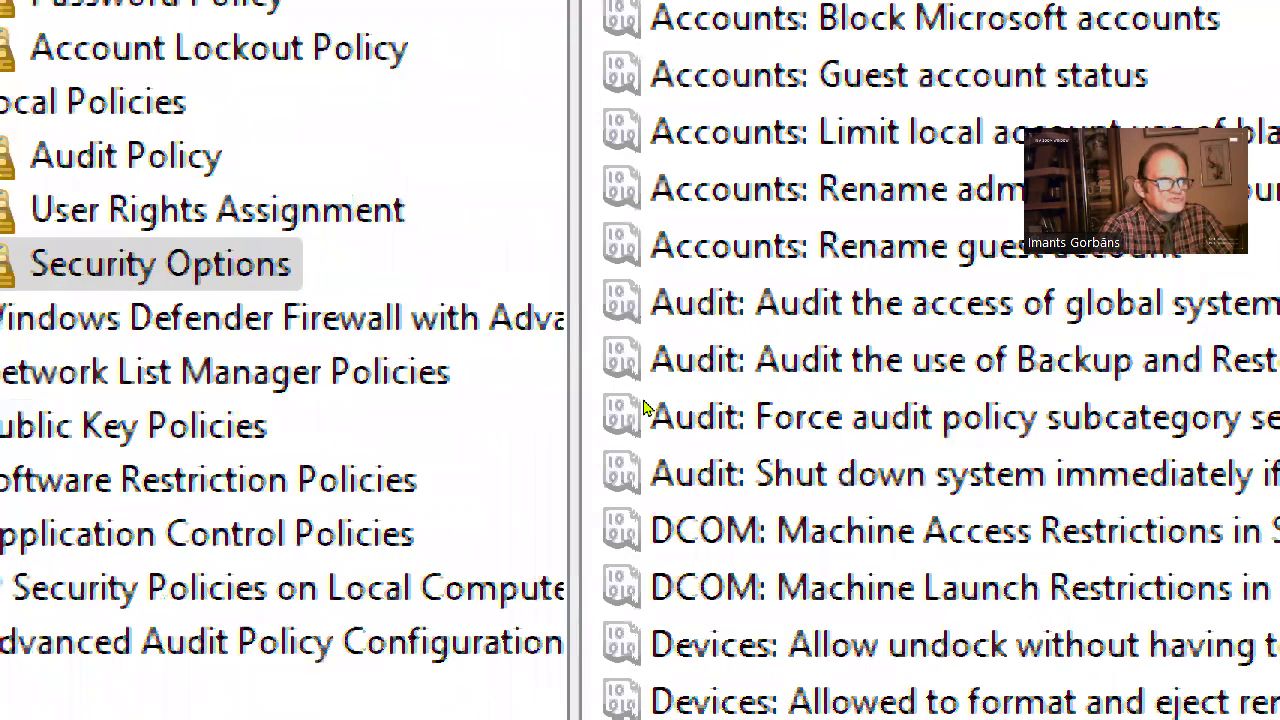
scroll(645, 410, down, 5)
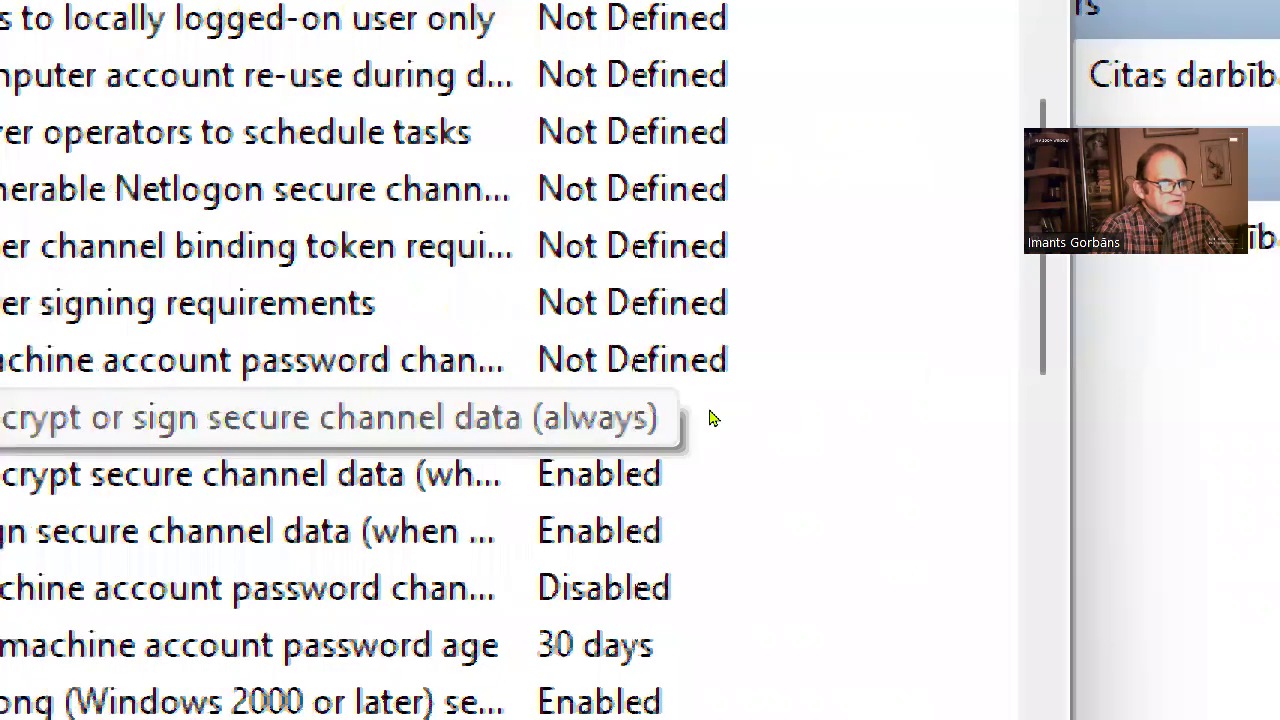
scroll(712, 418, down, 3)
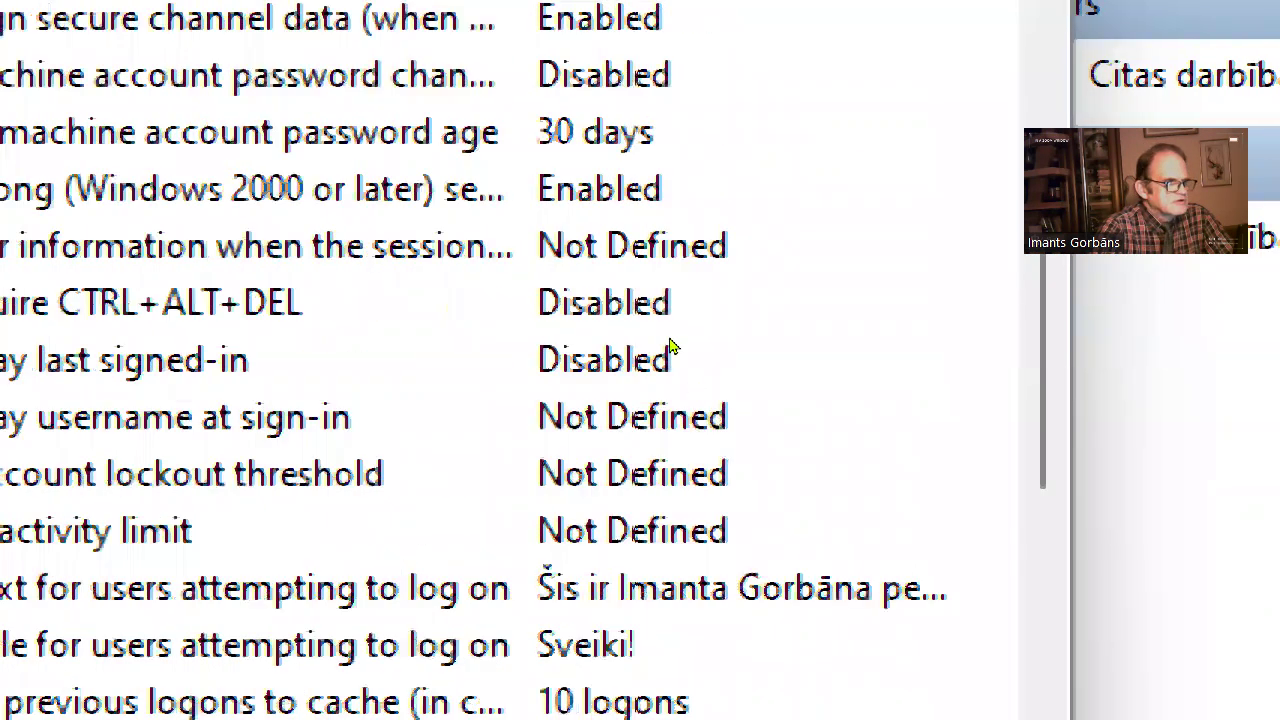
click(672, 340)
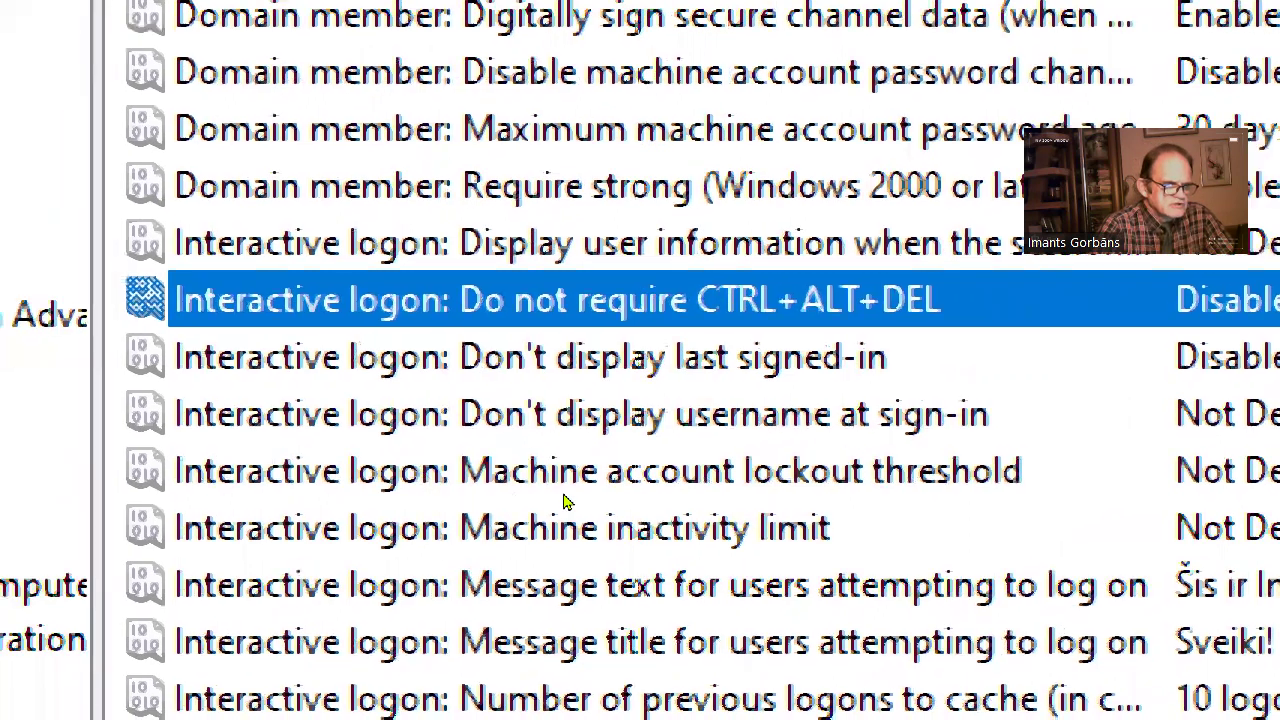
key(Down)
key(Down)
key(Down)
key(Down)
key(Down)
key(Down)
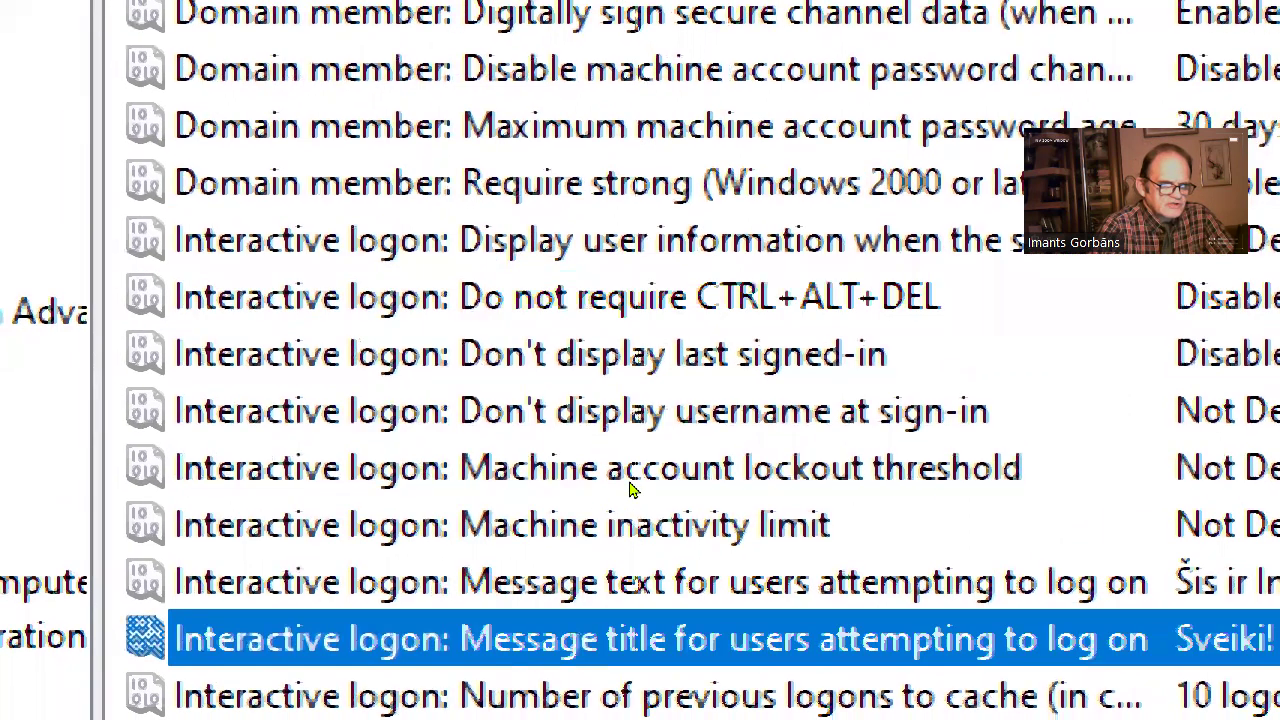
key(Up)
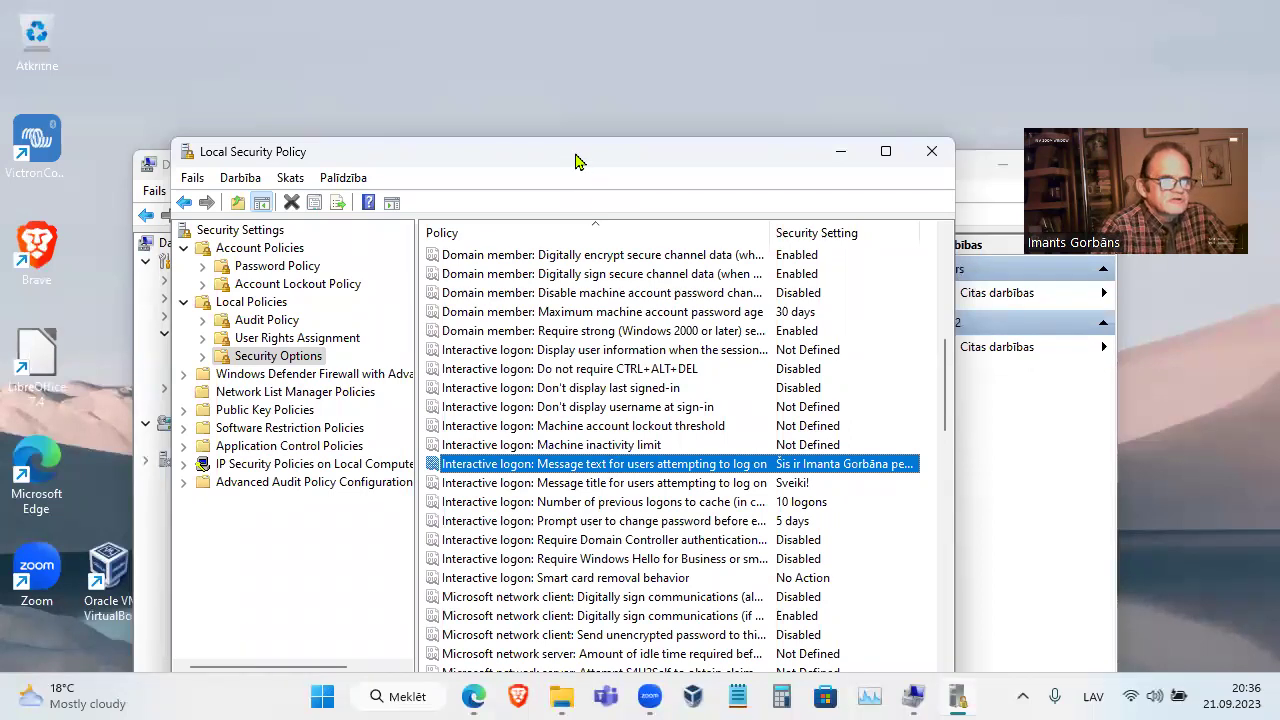
Close both the Local Security Policy and Computer Management windows
drag(575, 160, 573, 122)
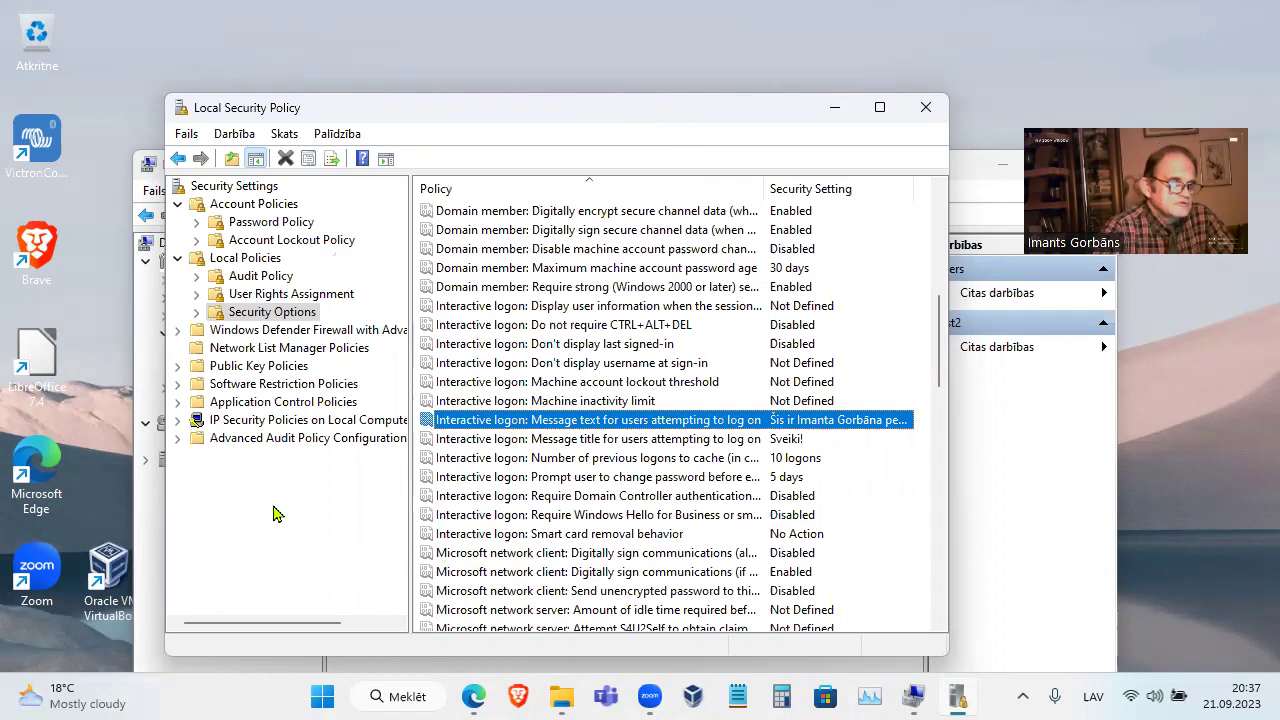
click(927, 112)
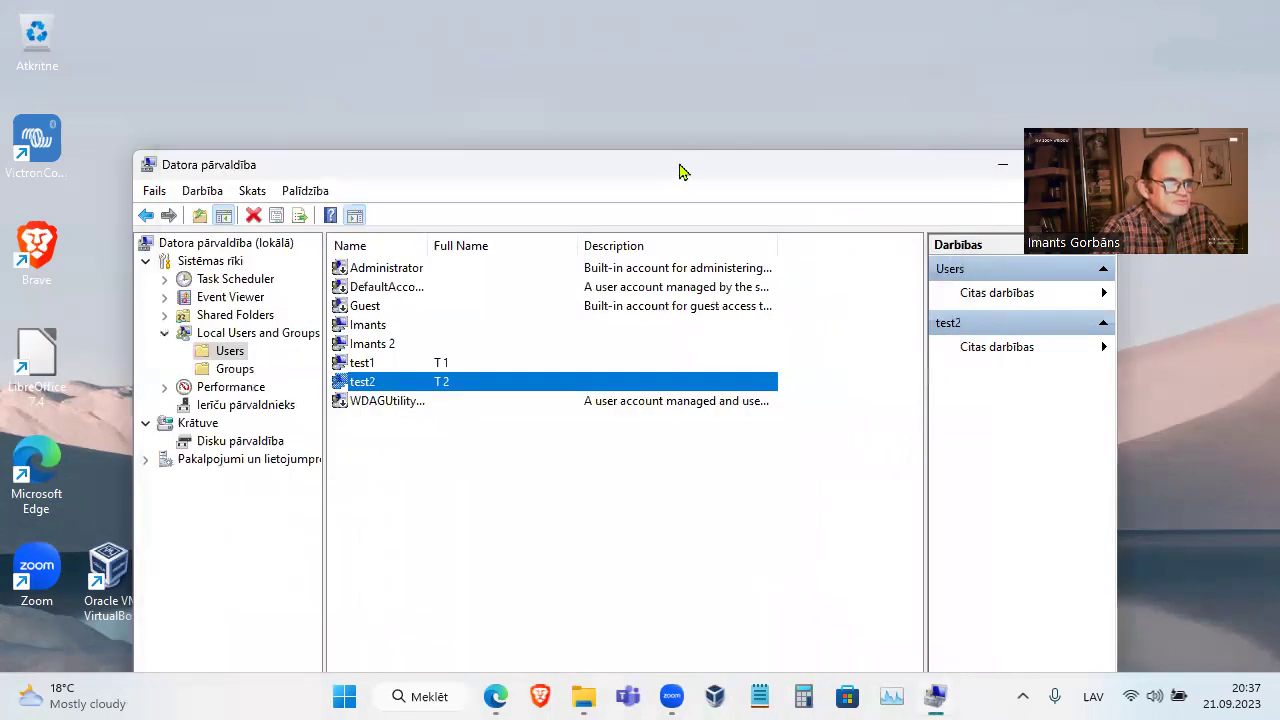
click(953, 160)
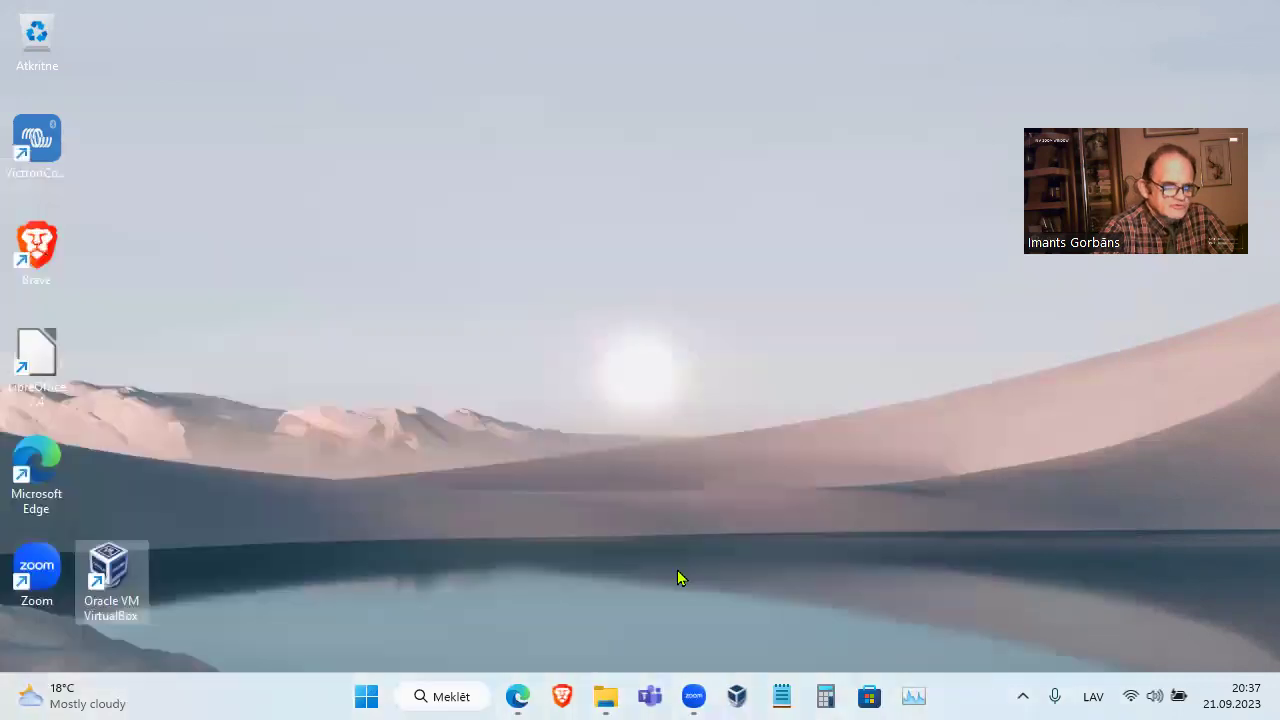
Open Lietotāji on OS (C:) and look over Imants, Imerfrejs 3, Publiska and Shared folder
click(607, 697)
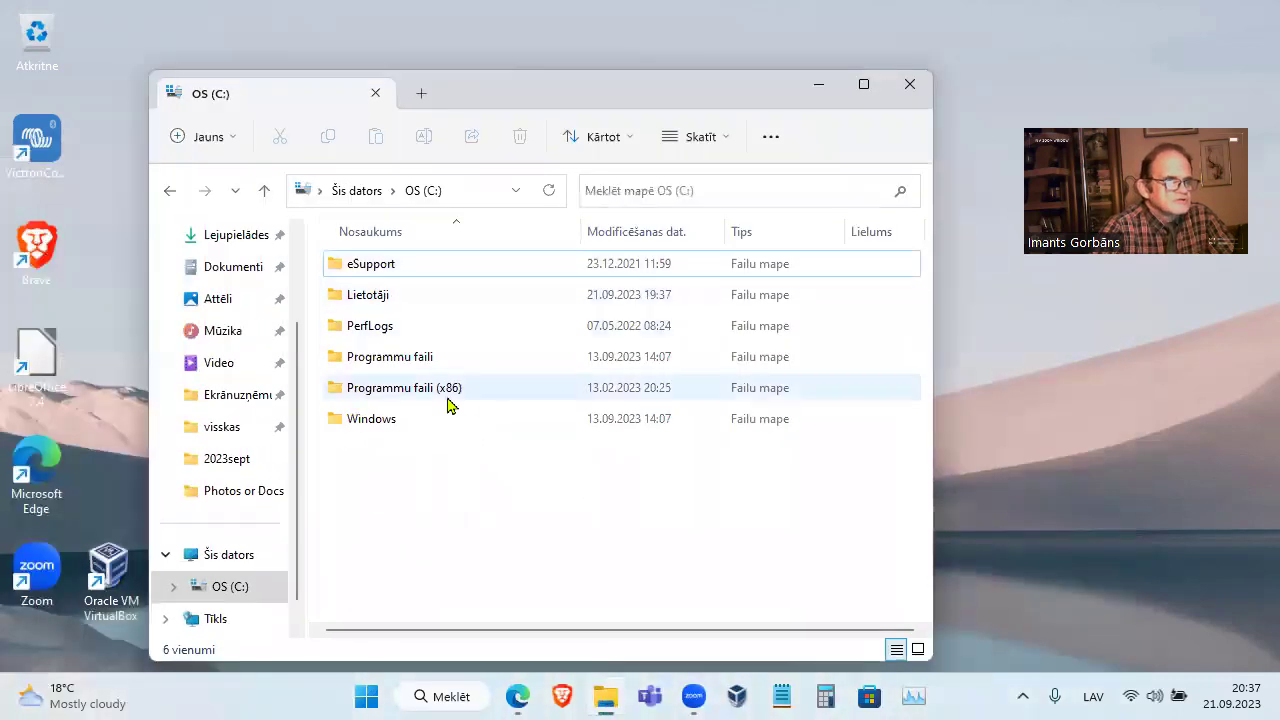
click(393, 300)
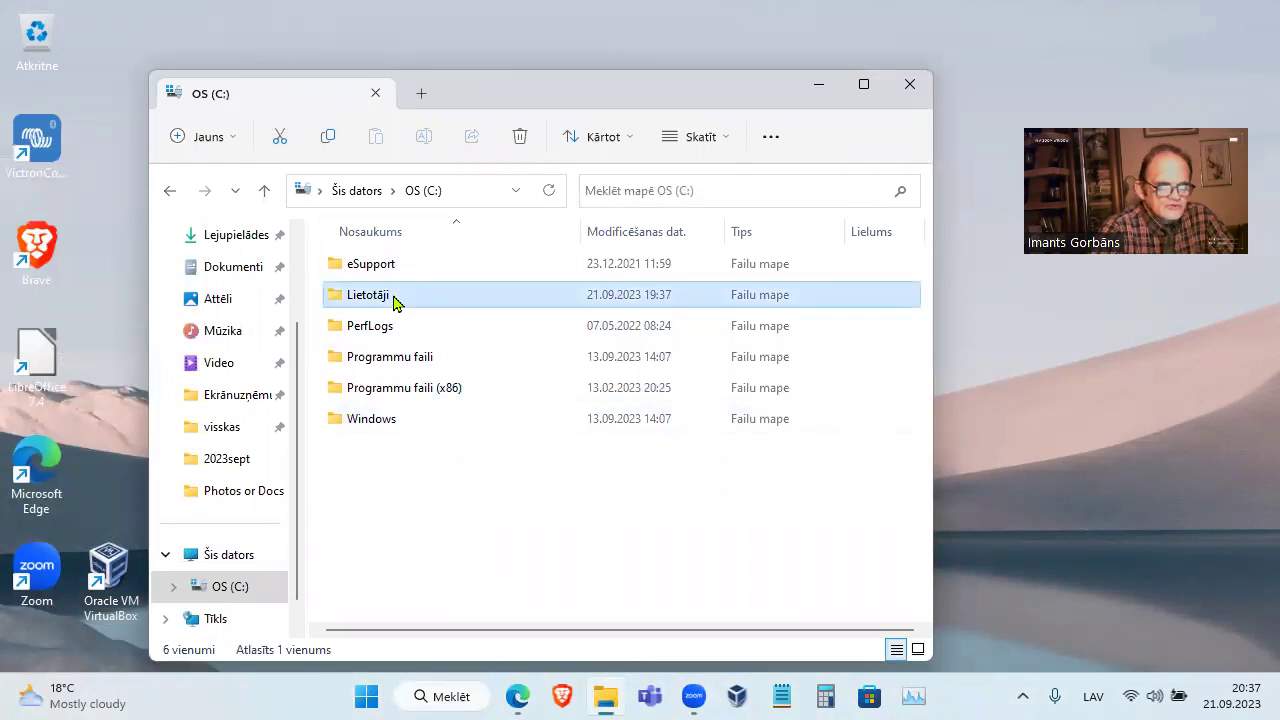
double_click(393, 300)
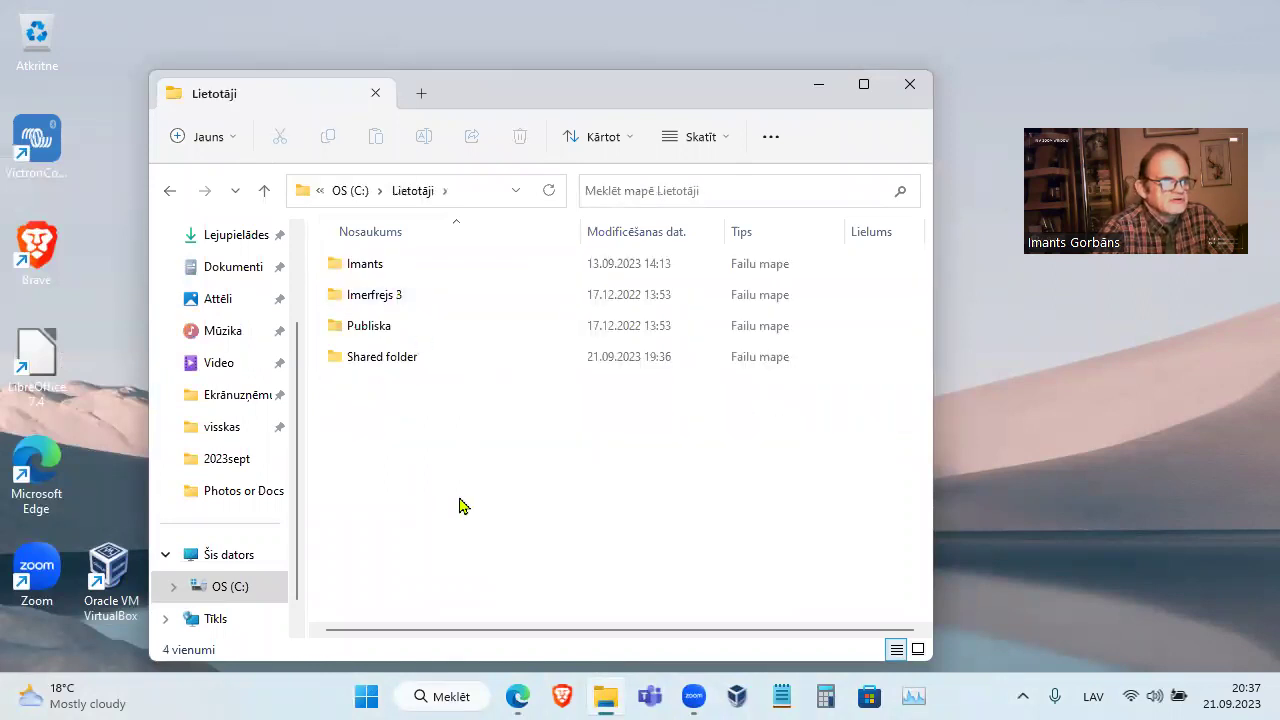
click(394, 361)
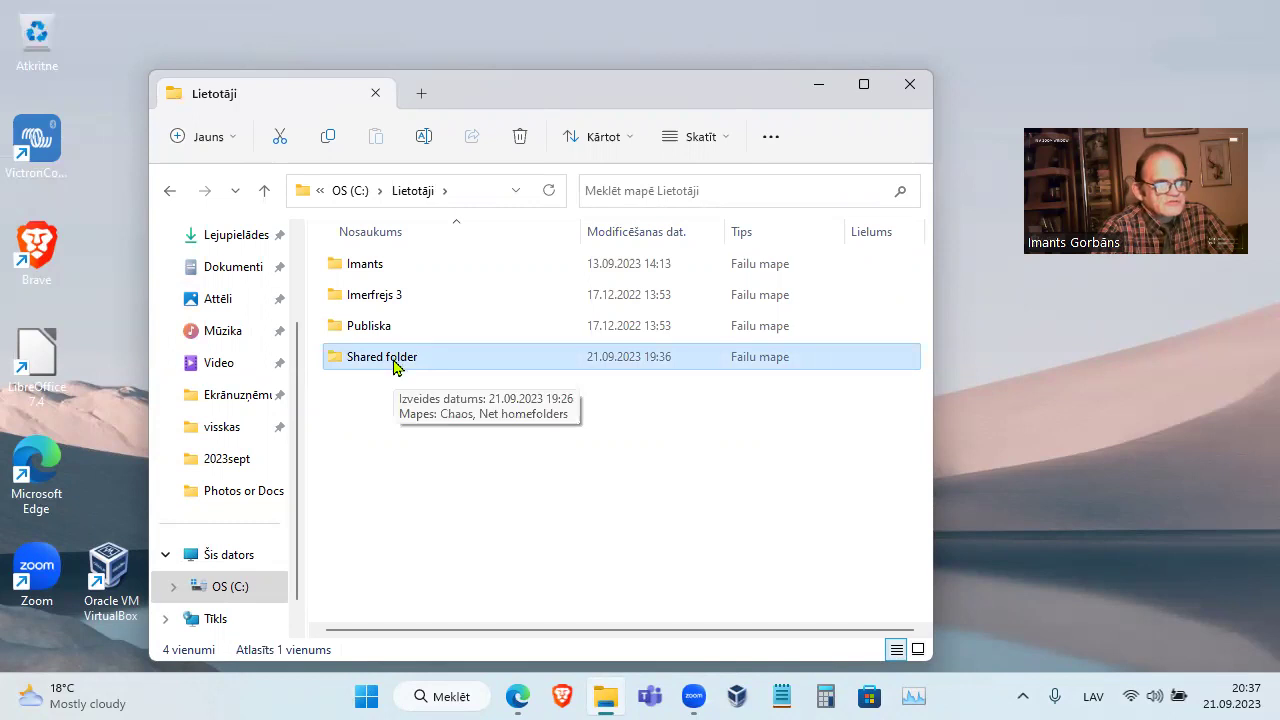
click(370, 268)
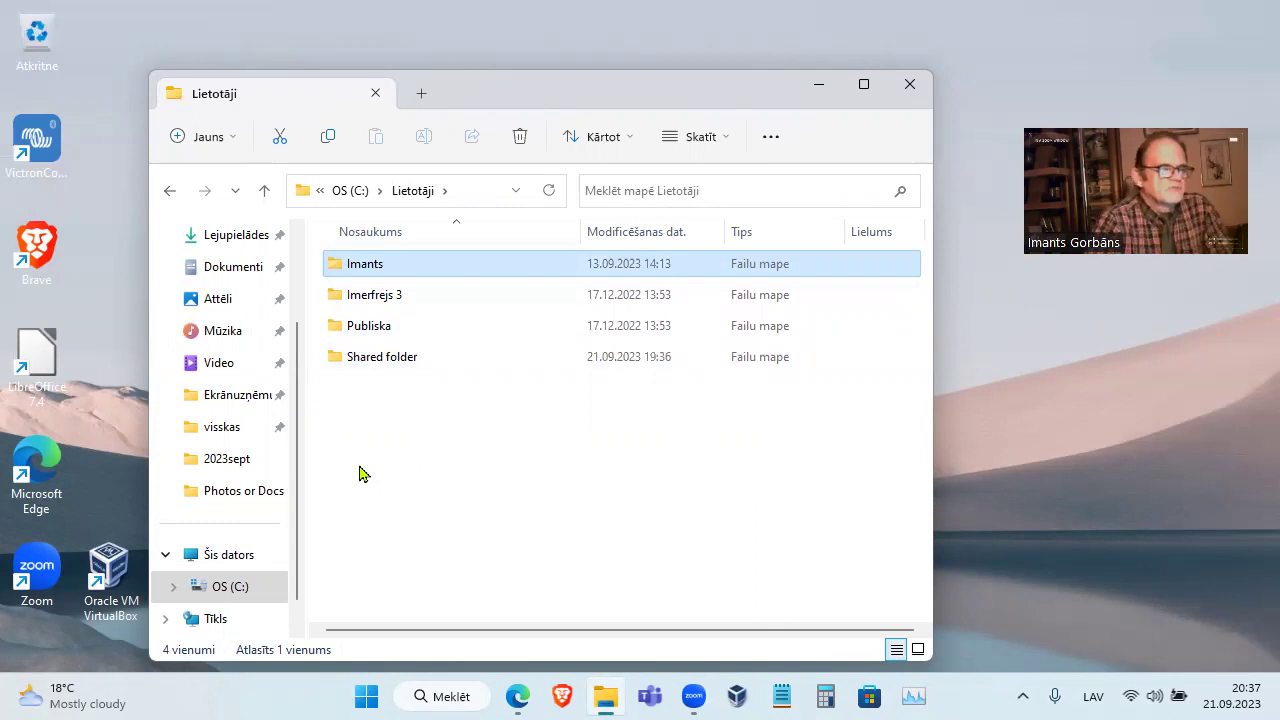
click(395, 305)
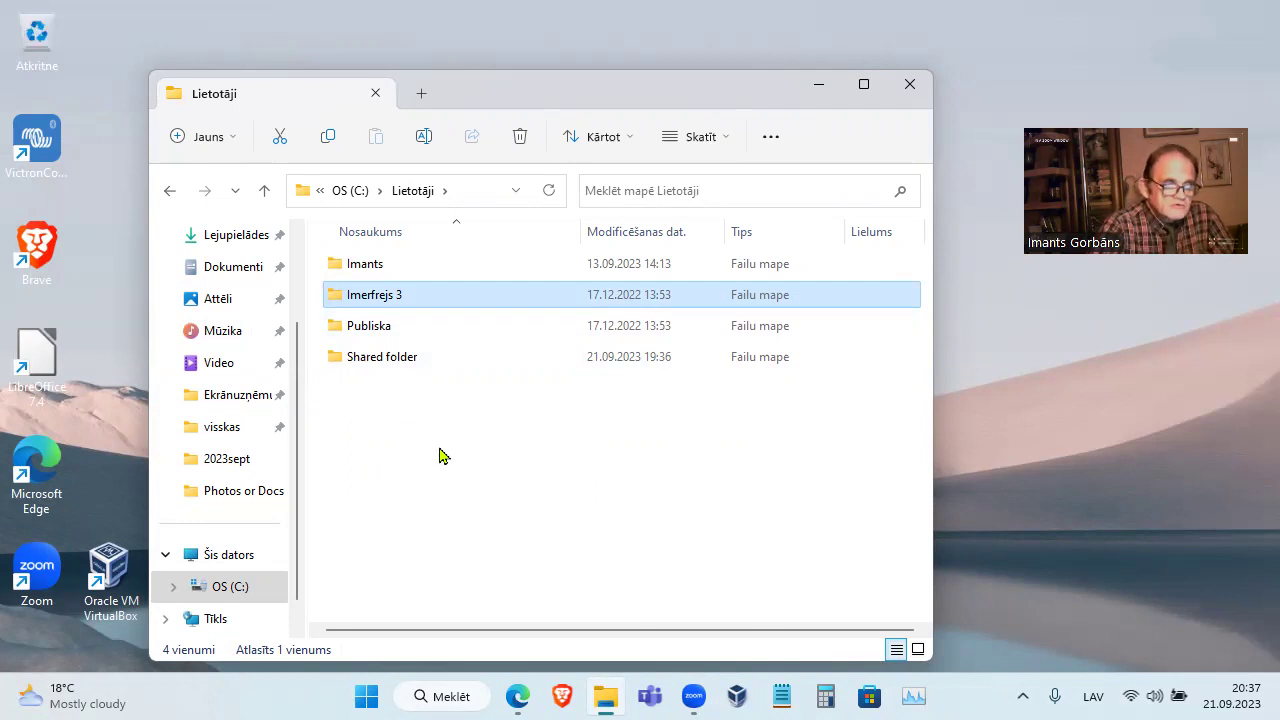
click(405, 484)
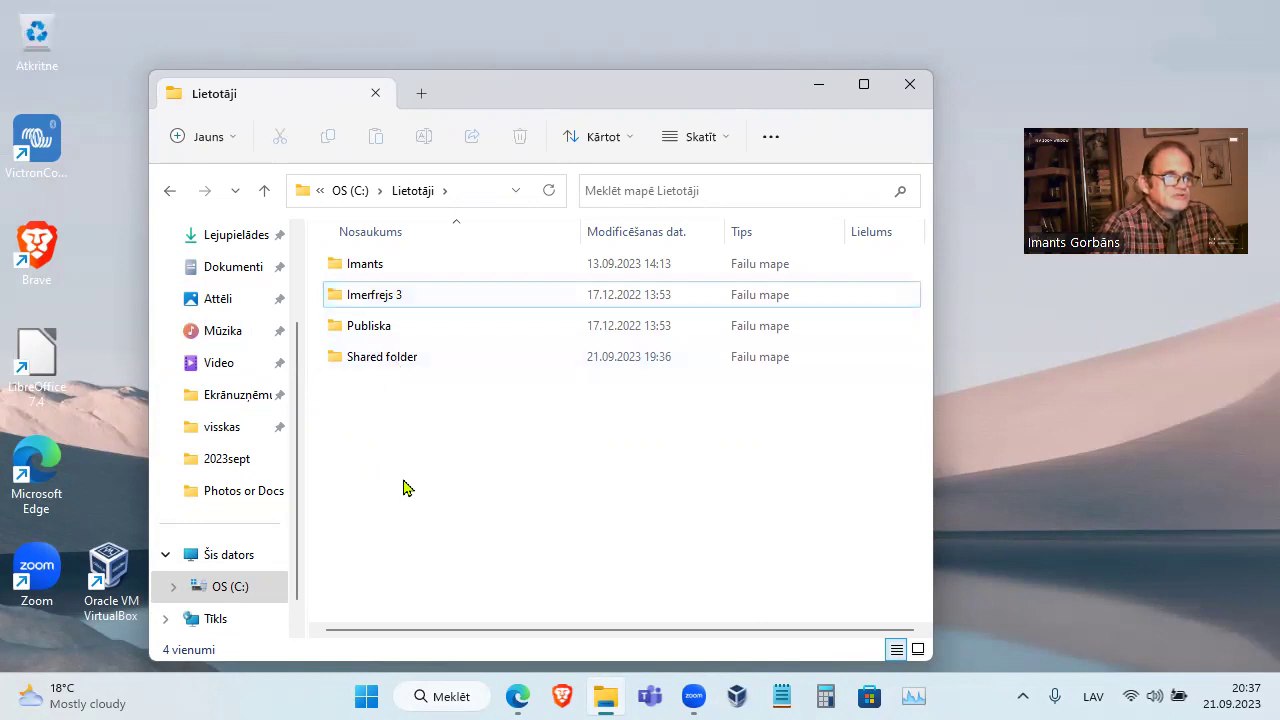
click(376, 335)
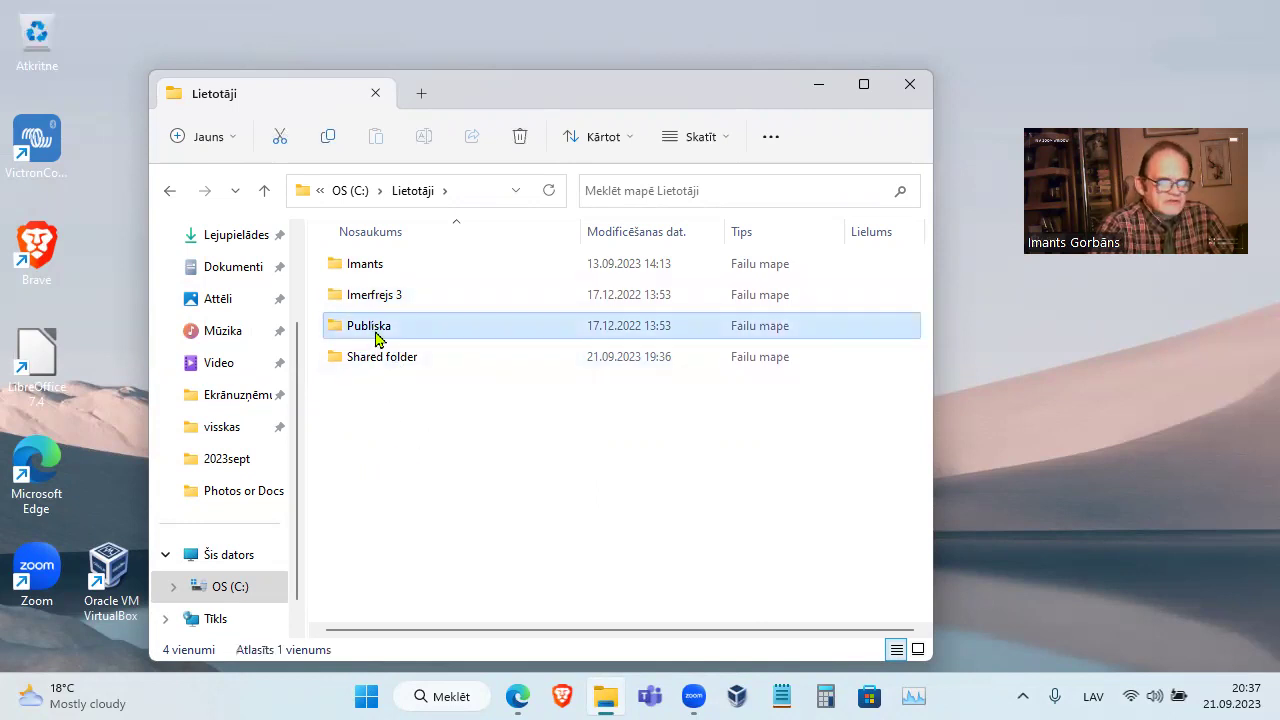
click(386, 366)
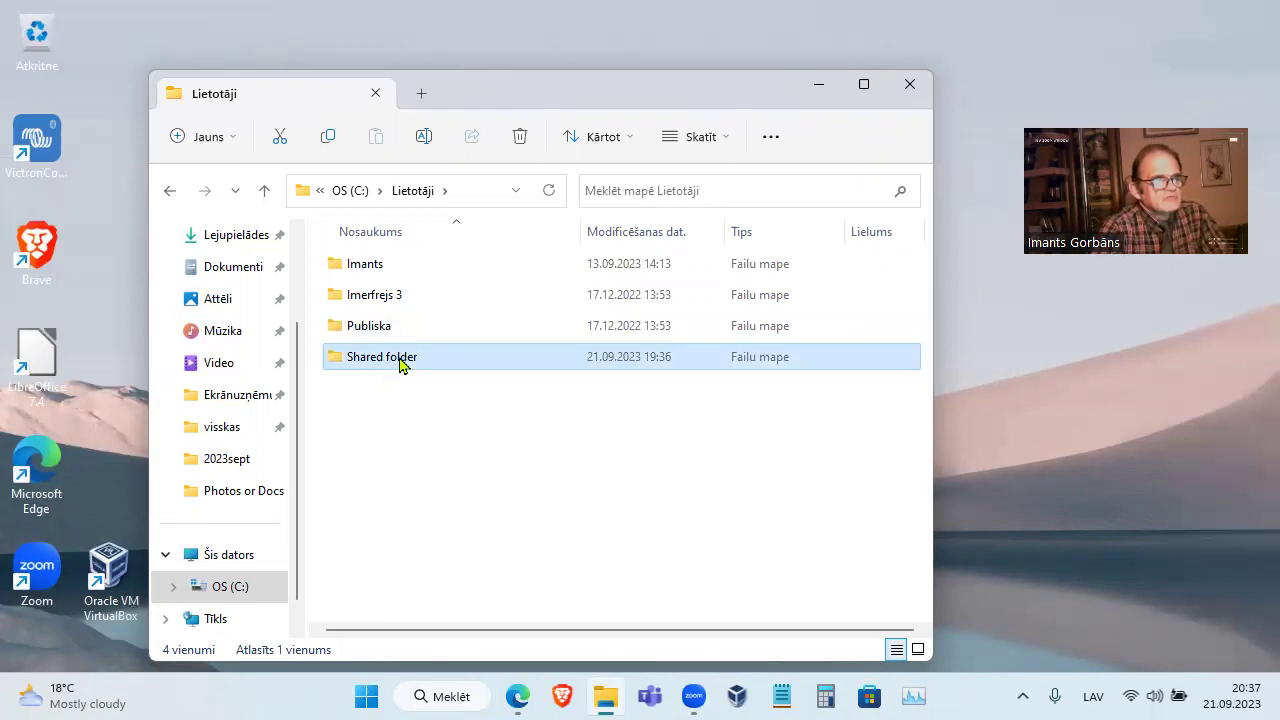
right_click(401, 362)
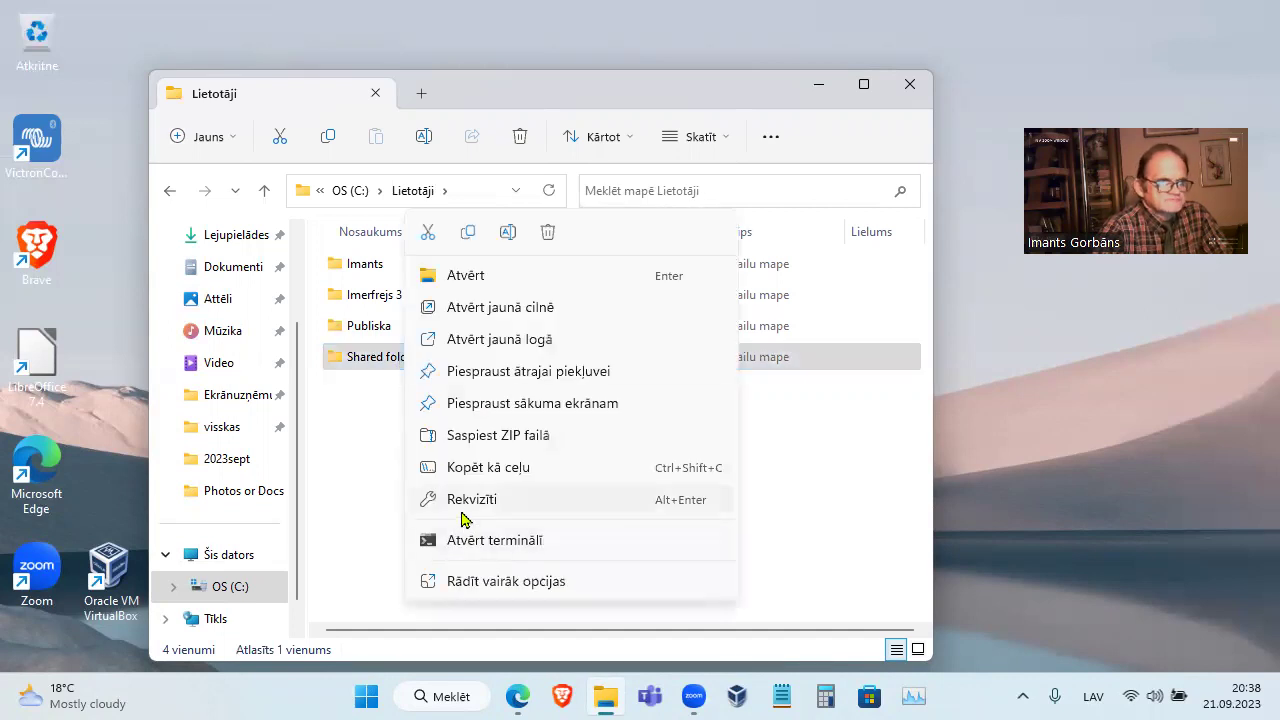
click(468, 506)
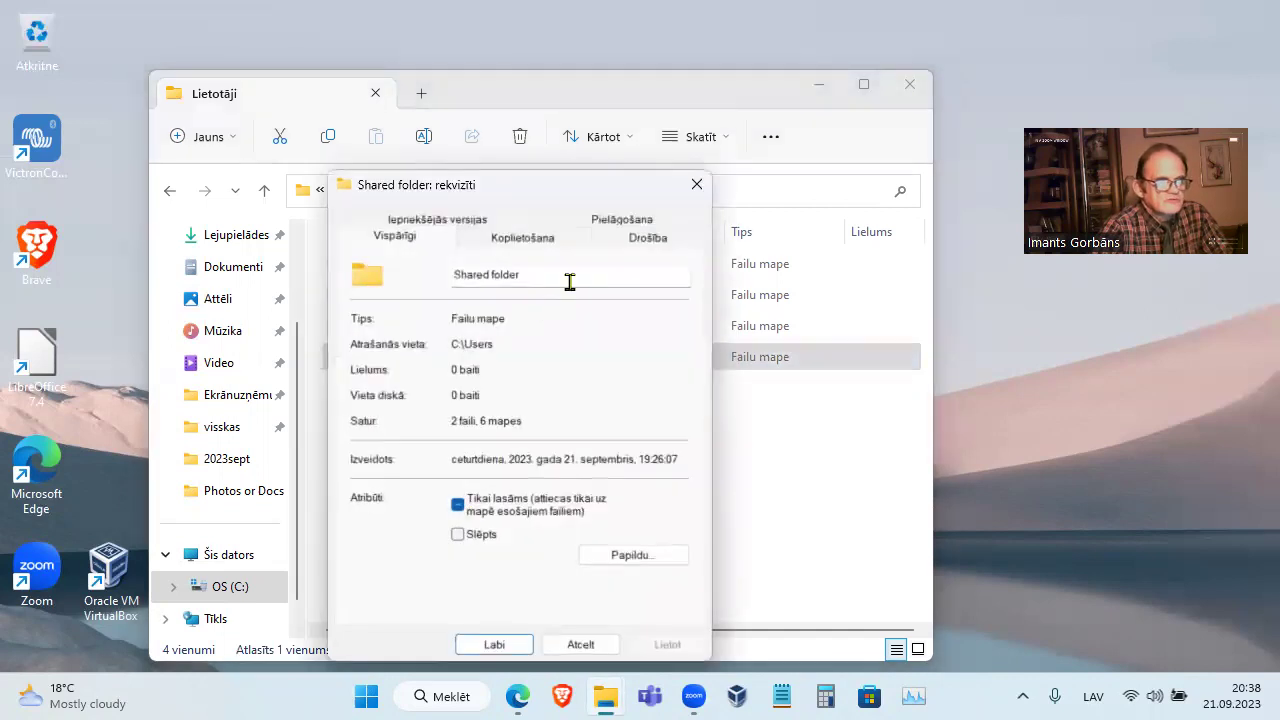
click(654, 248)
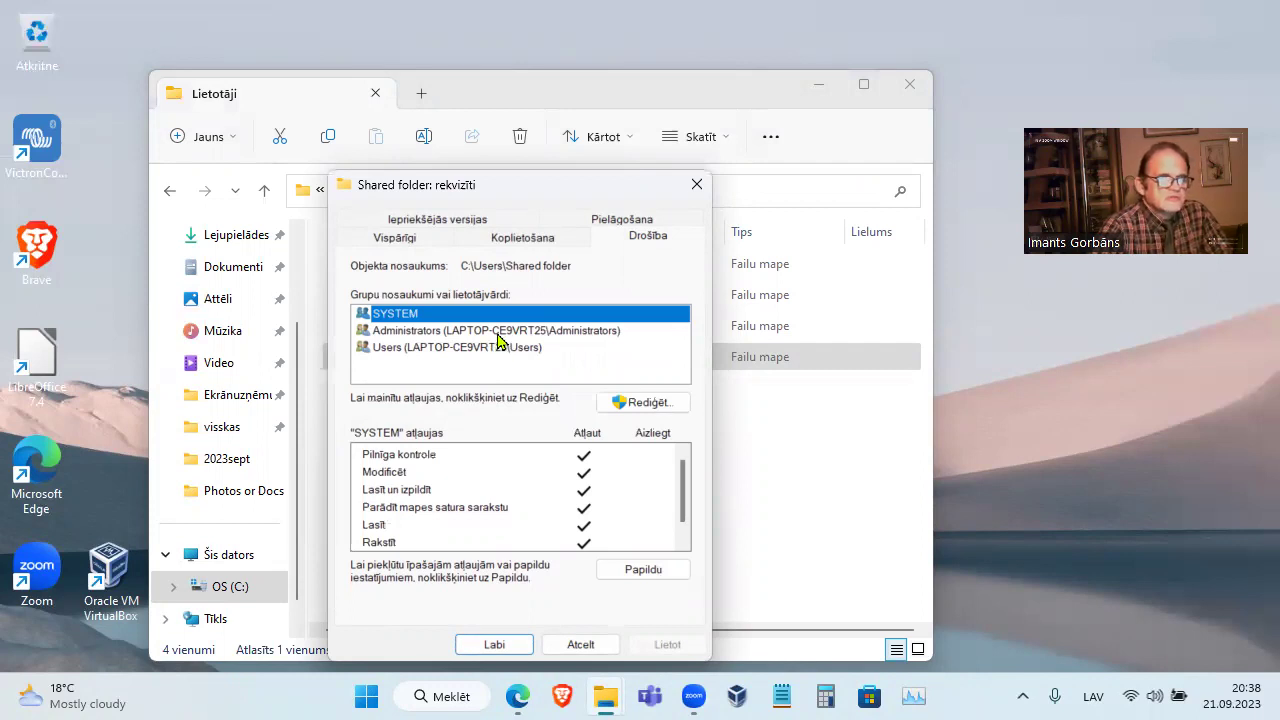
click(500, 335)
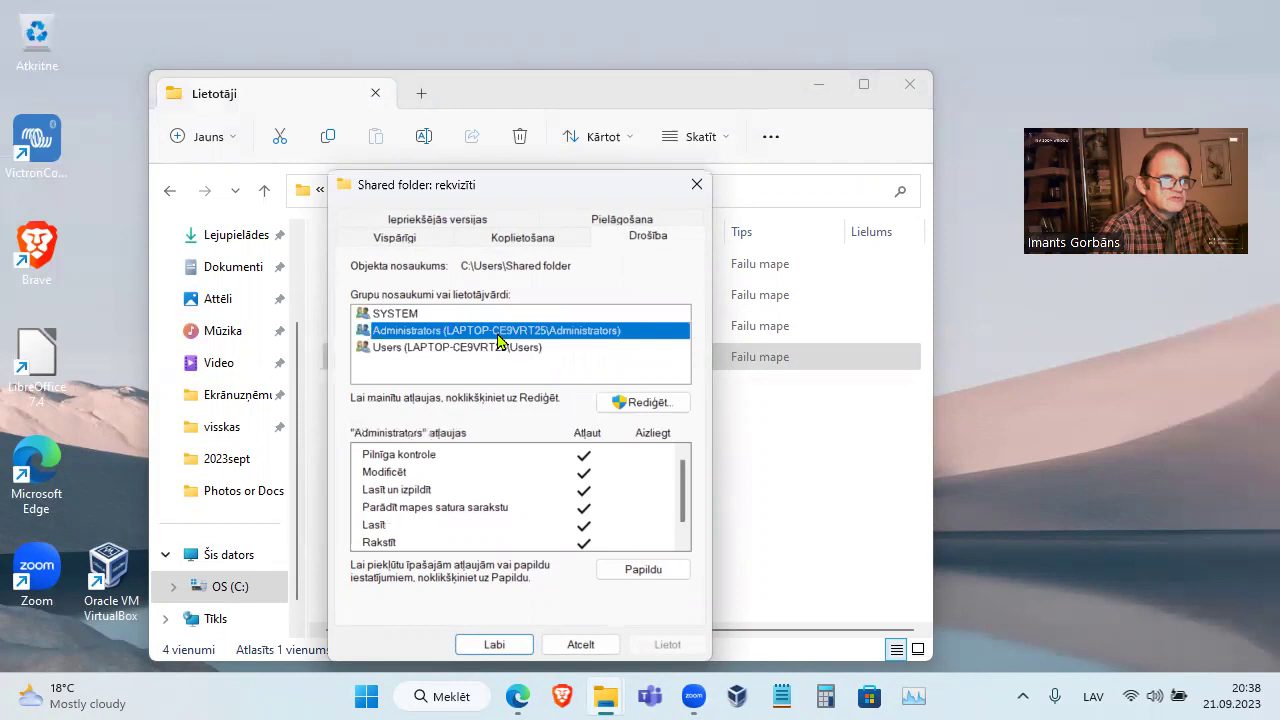
click(497, 350)
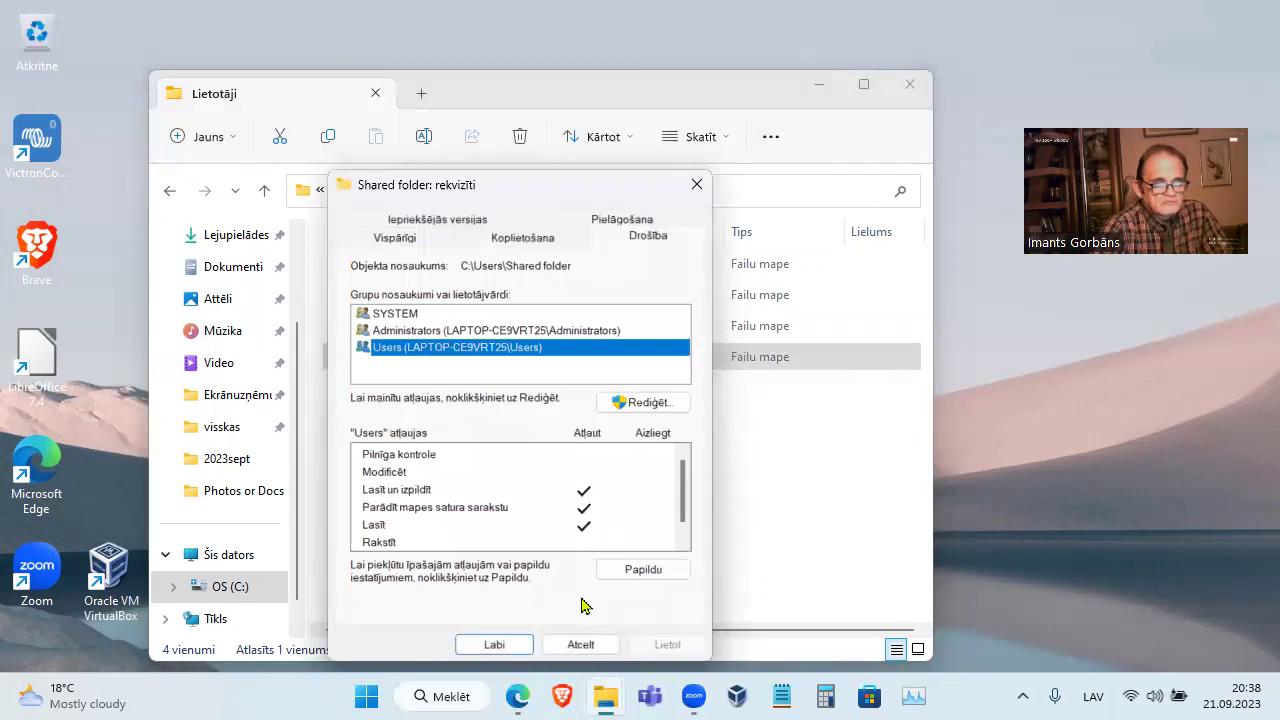
click(581, 644)
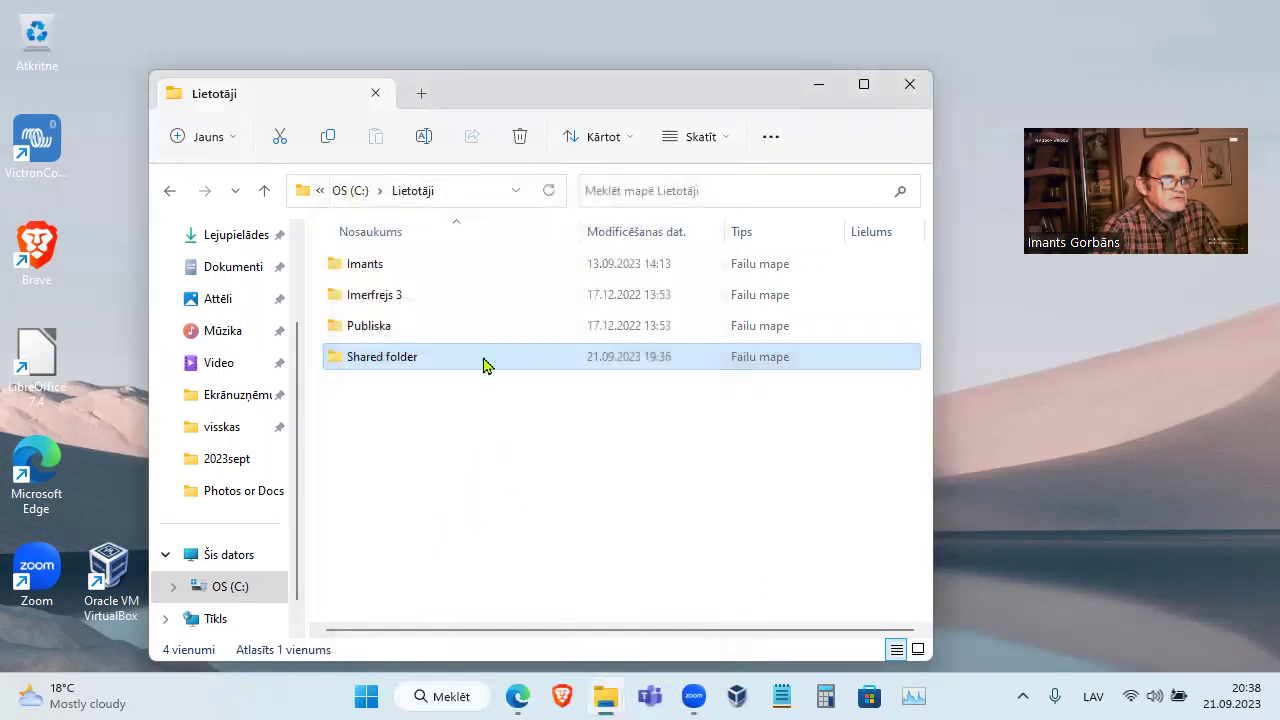
Open Shared folder and inspect the Users group's permissions on Net homefolders, cancelling without changes
double_click(486, 361)
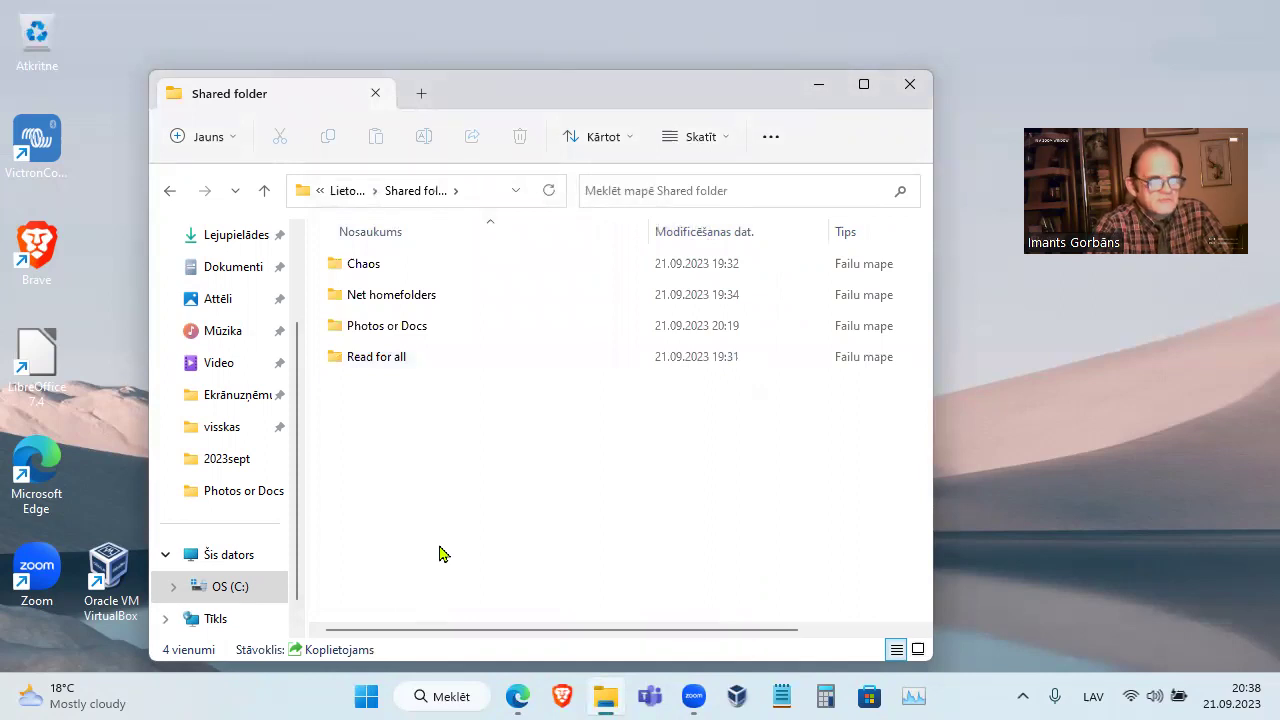
click(428, 300)
right_click(428, 300)
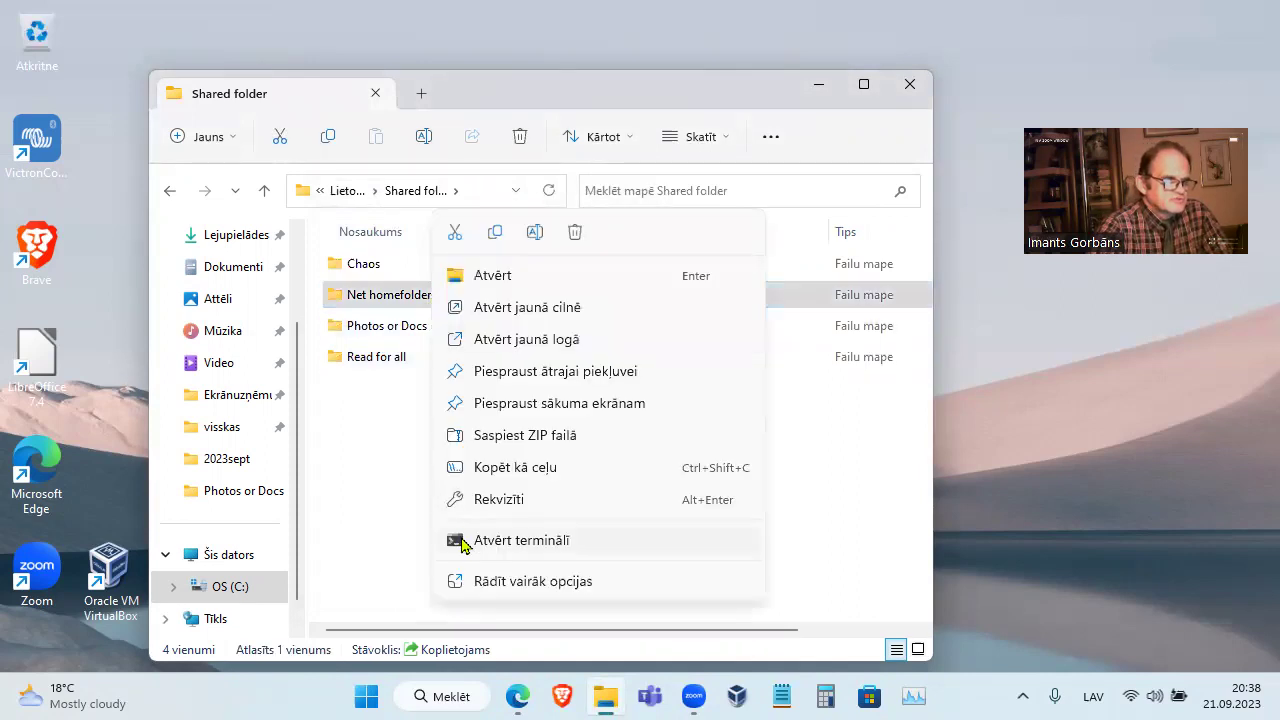
click(483, 501)
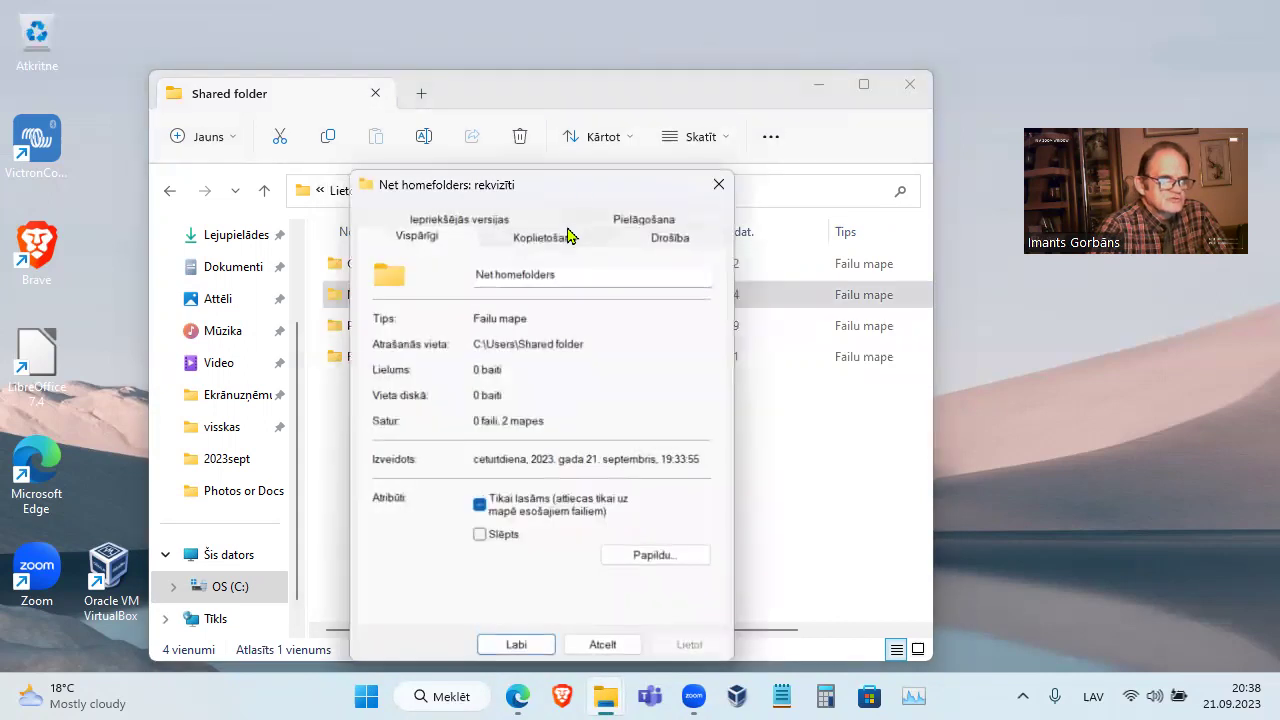
click(664, 238)
click(480, 347)
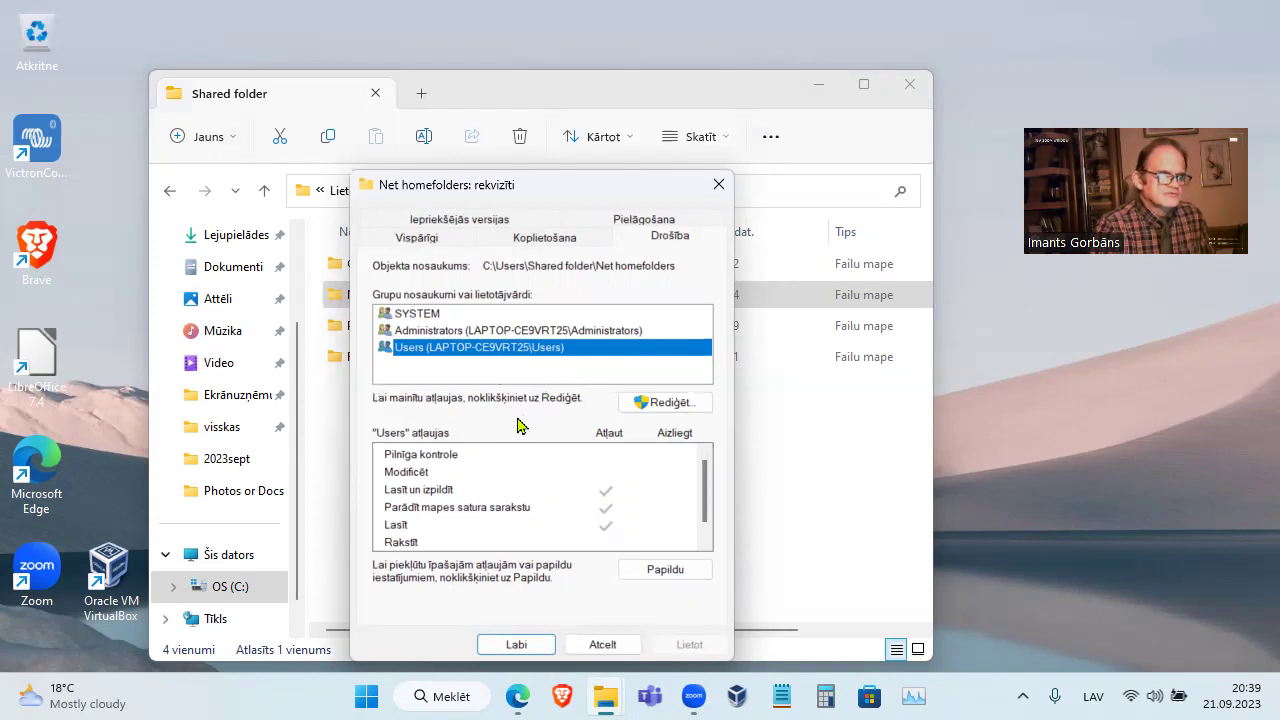
click(591, 644)
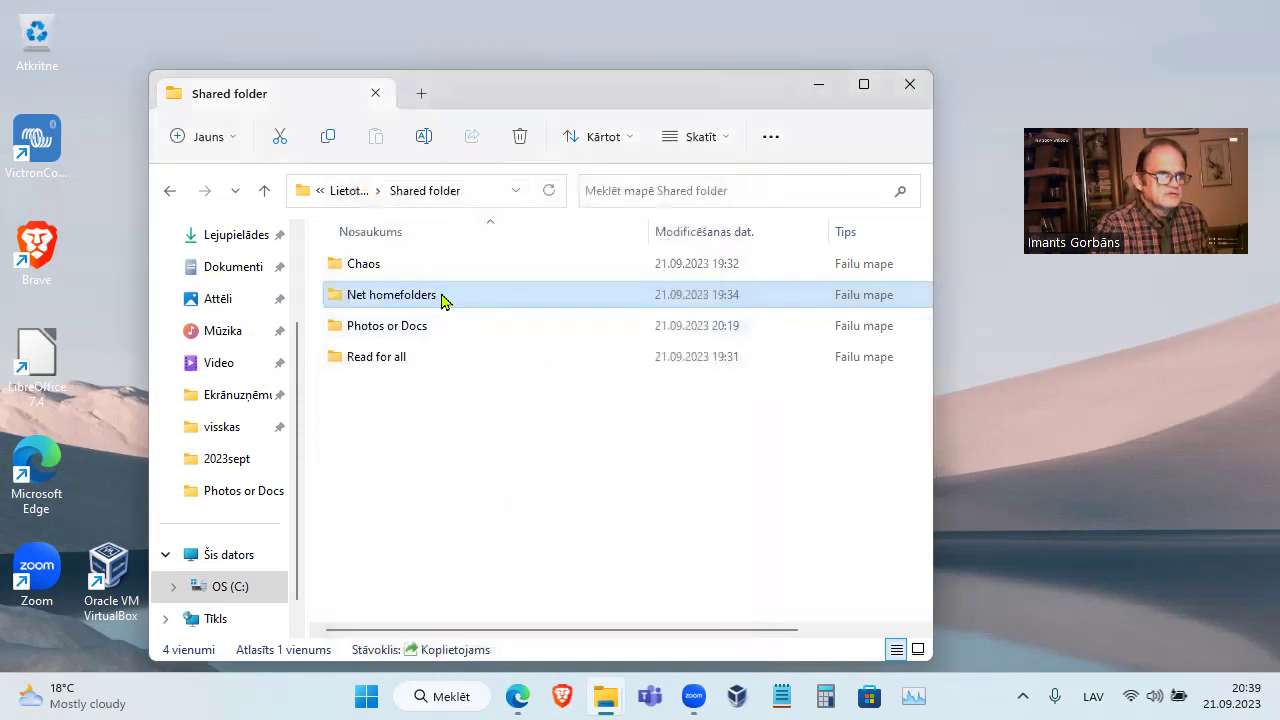
Open Net homefolders and view the Drošība permissions of the test1 folder
double_click(443, 296)
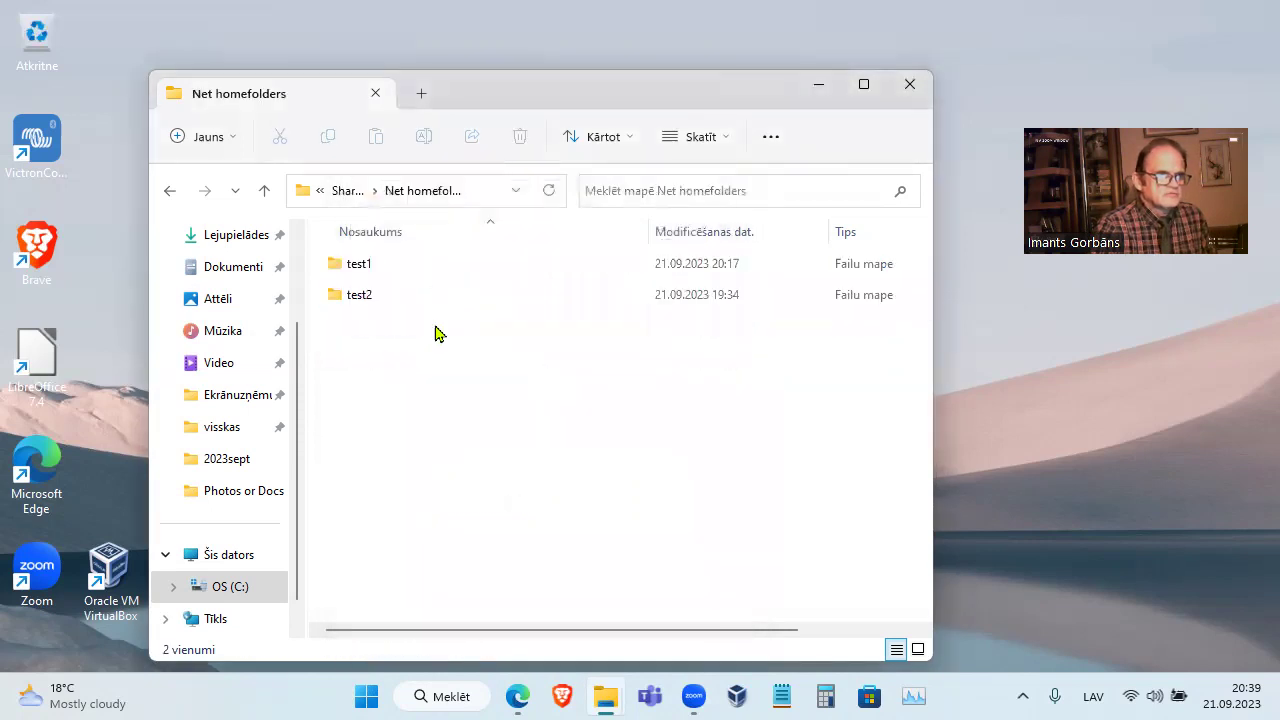
click(380, 271)
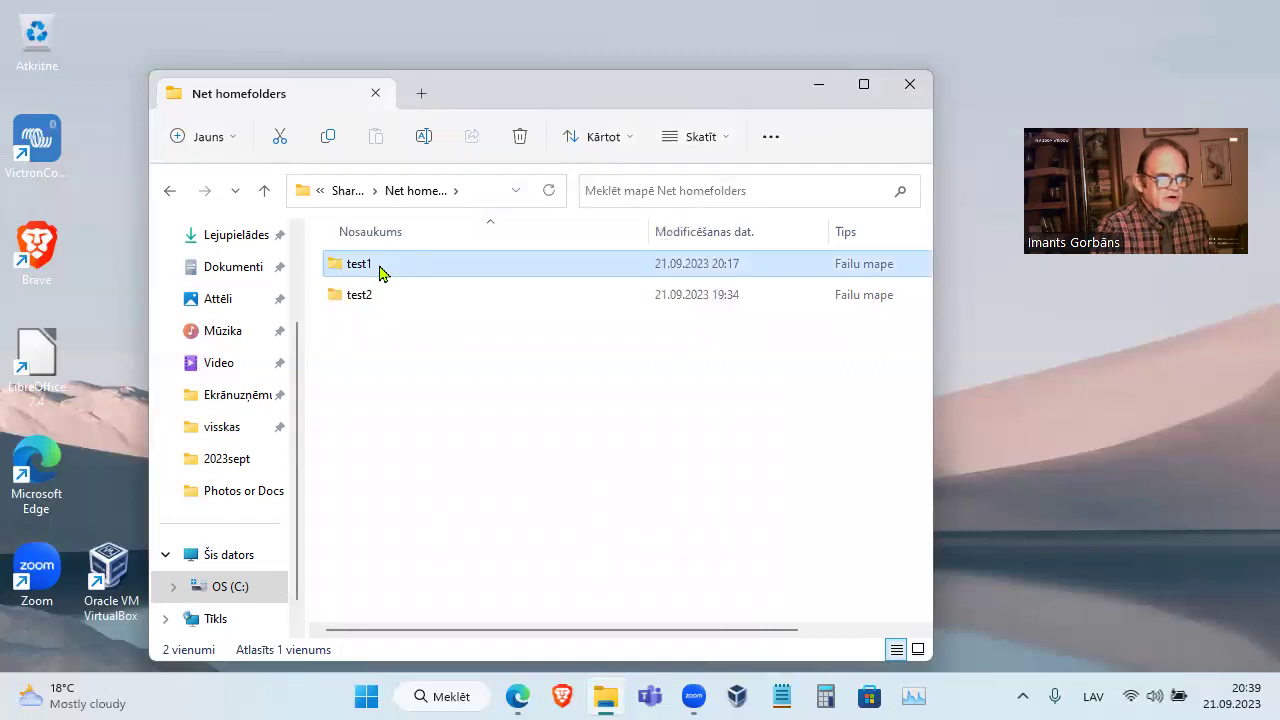
right_click(380, 271)
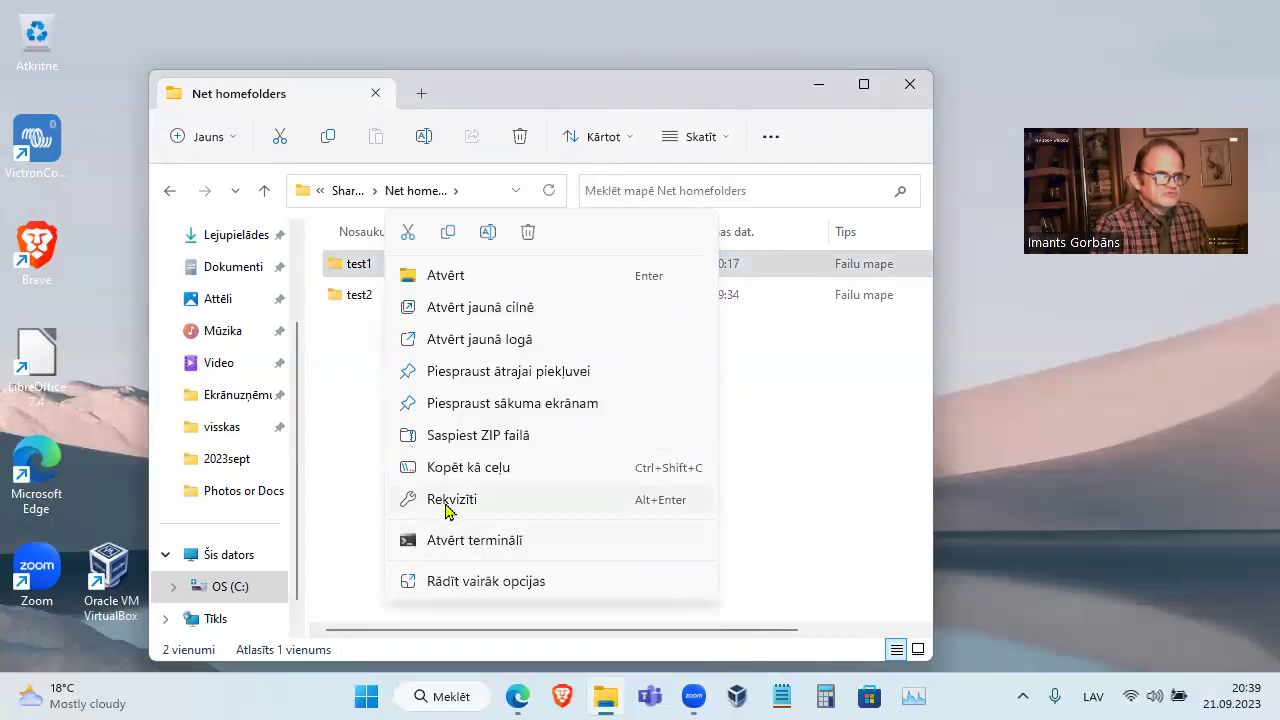
click(447, 507)
click(620, 238)
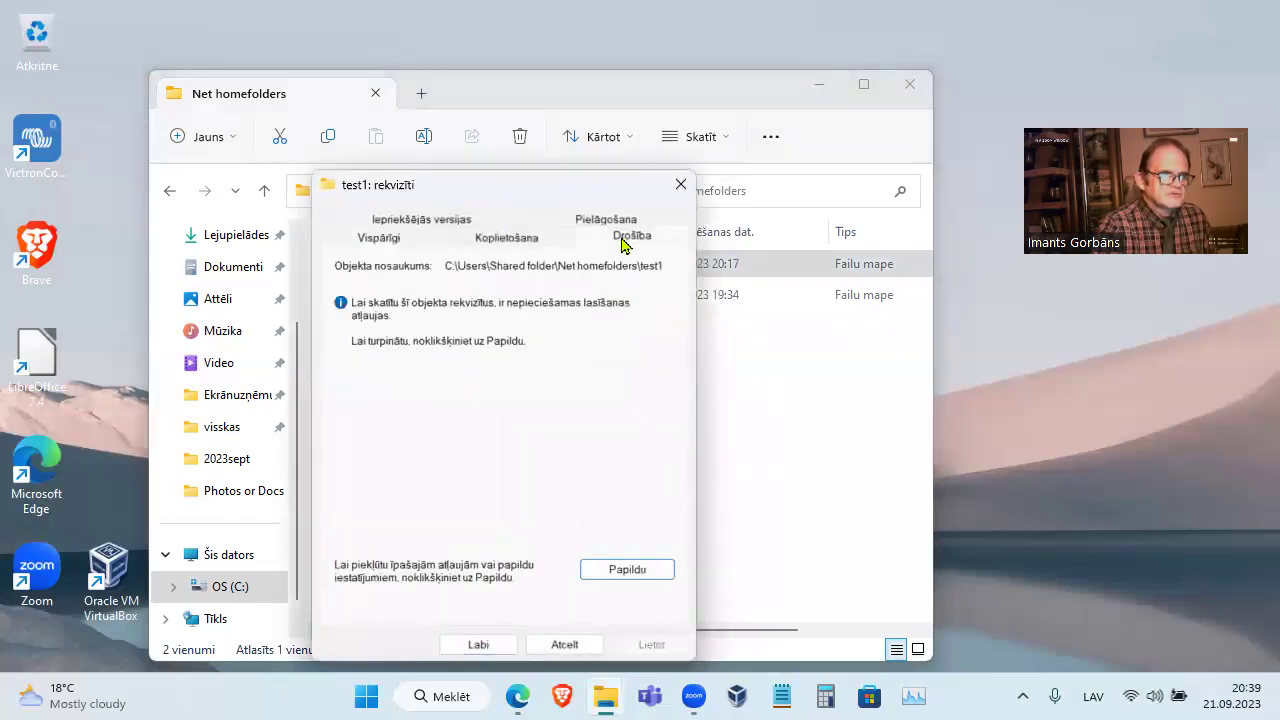
Review test1's advanced security entries, confirming T 1 has full control, and cancel both dialogs
click(598, 570)
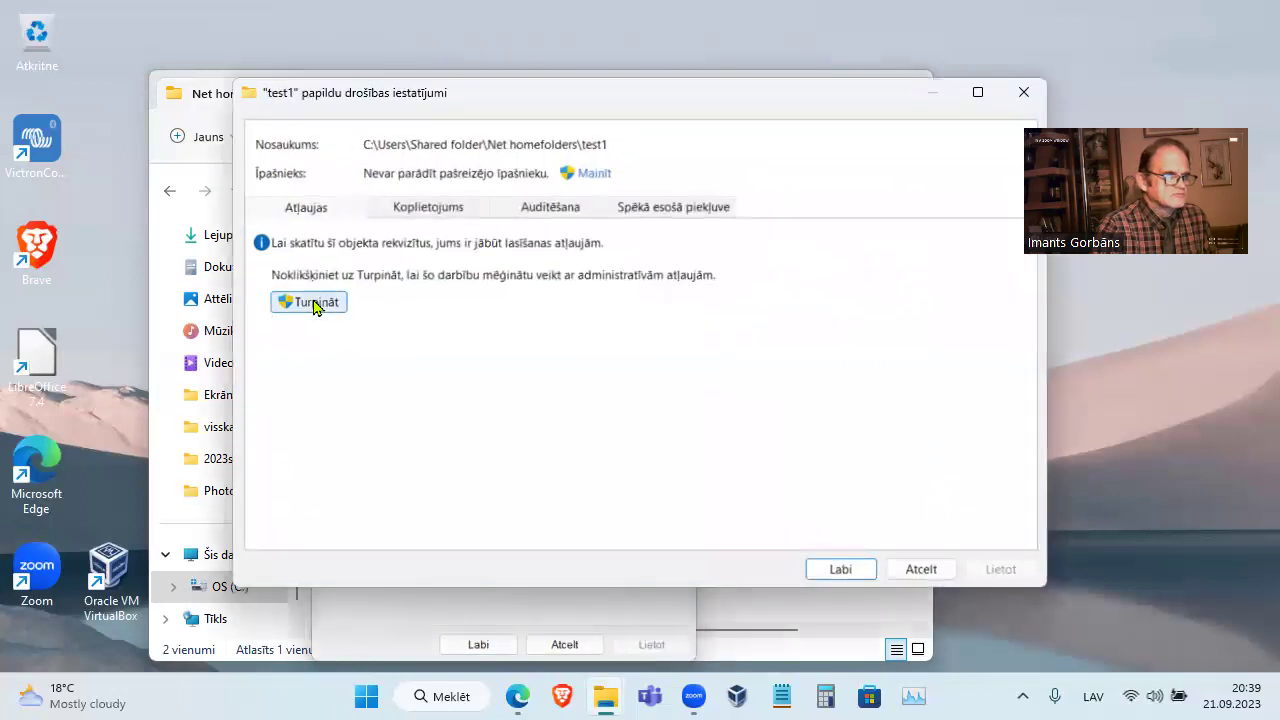
click(320, 306)
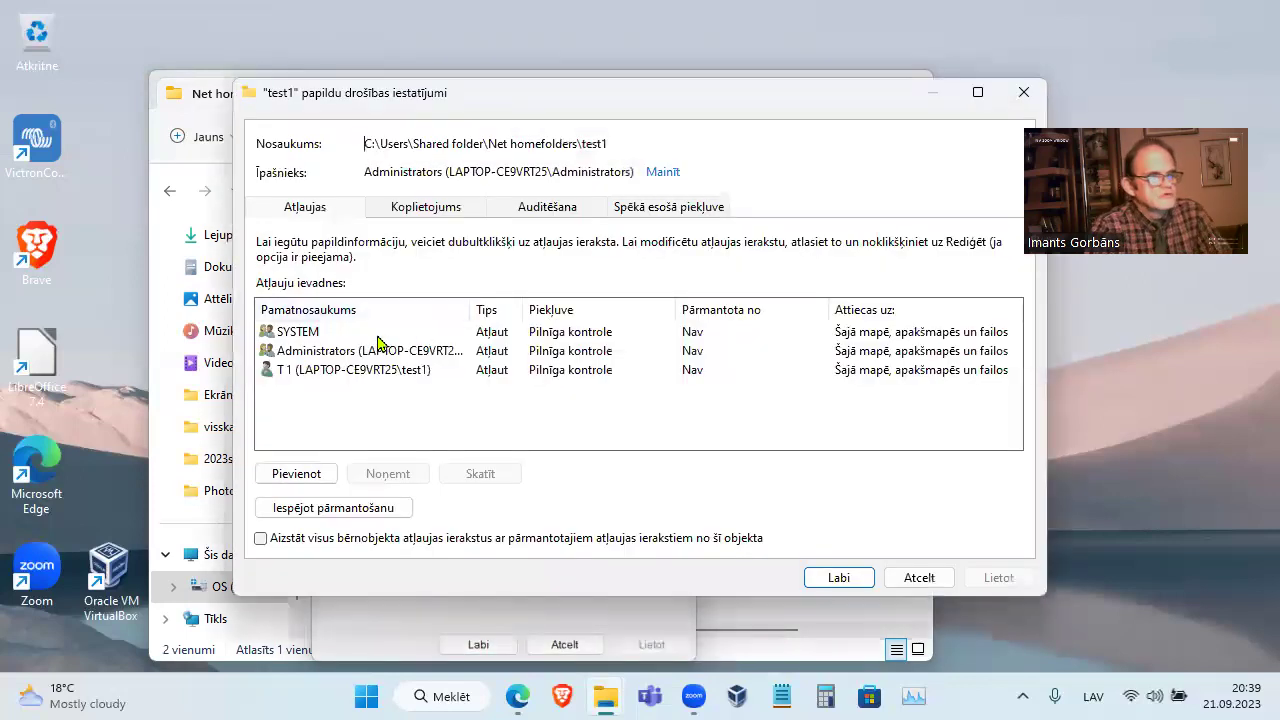
click(383, 372)
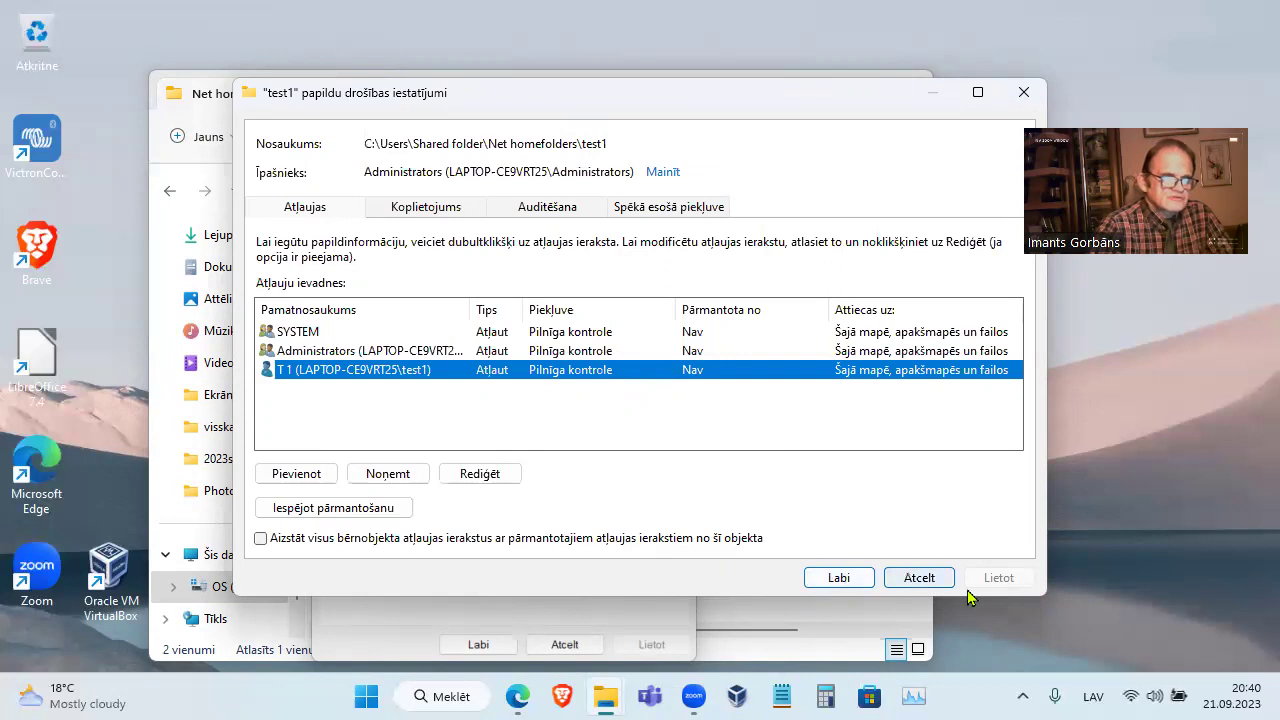
click(919, 578)
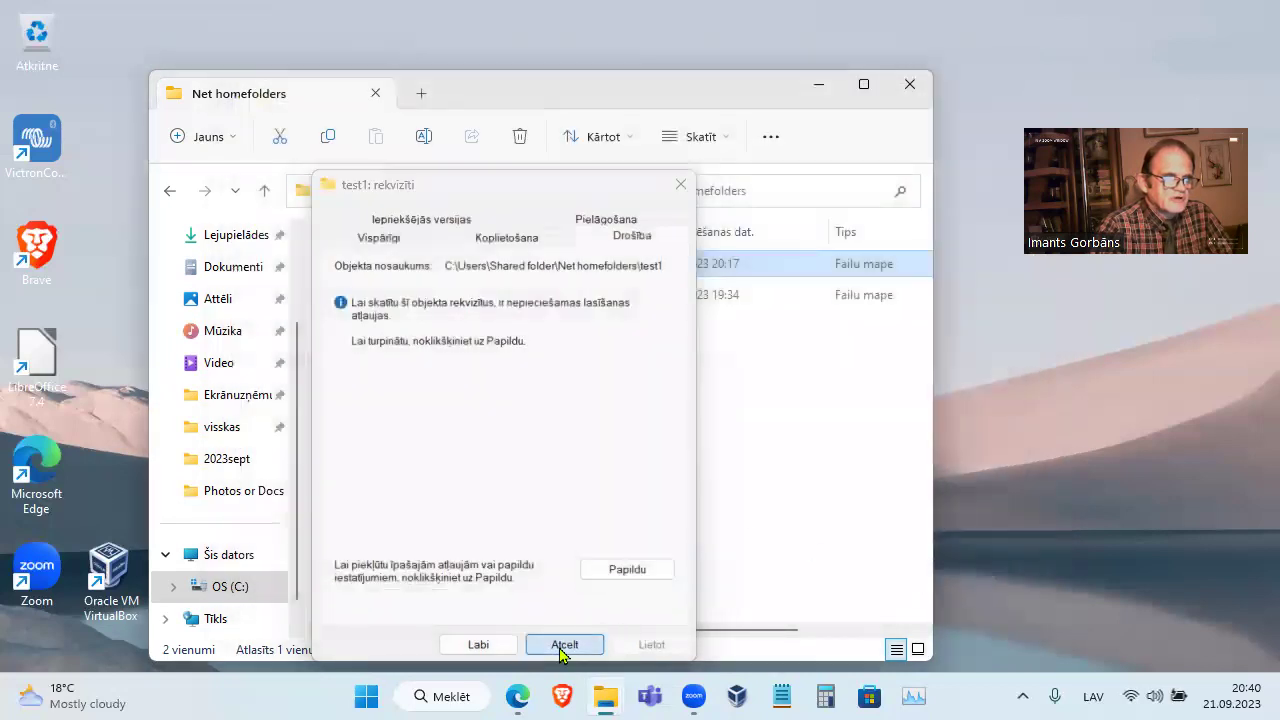
click(562, 644)
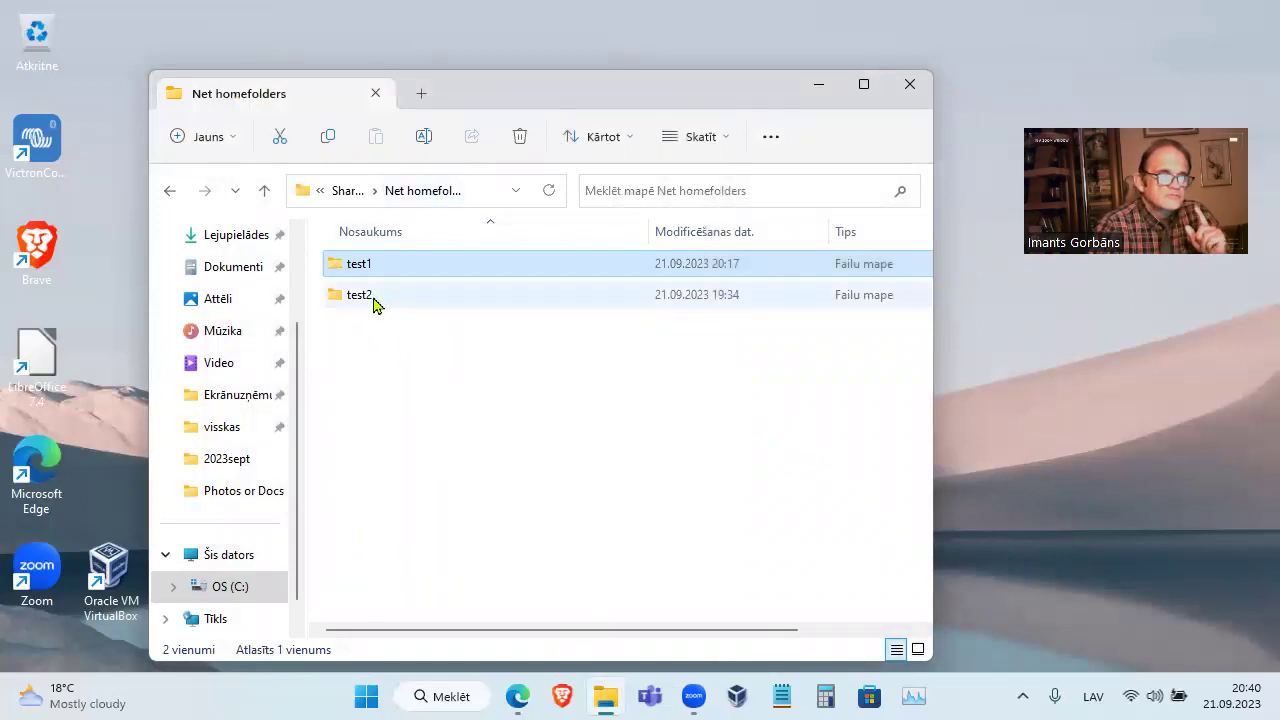
From Shared folder, open Net homefolders' advanced security settings and inspect the Users permission entry
click(265, 190)
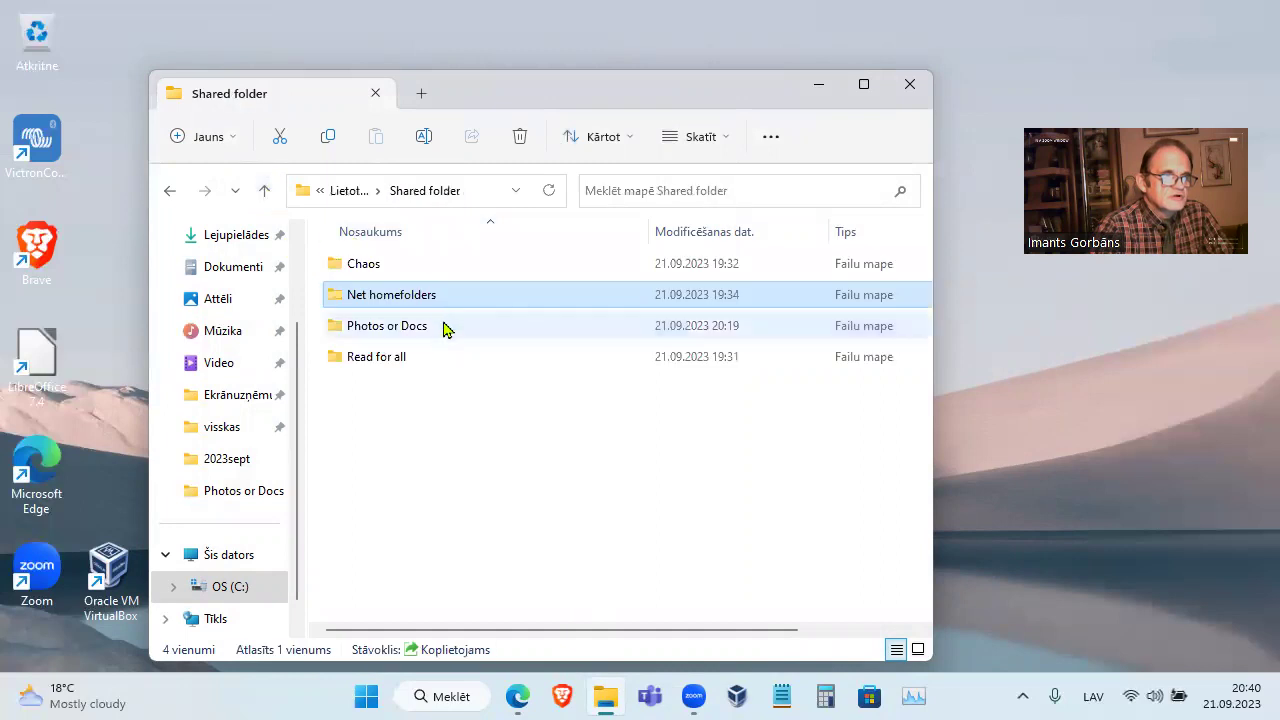
right_click(432, 297)
click(486, 502)
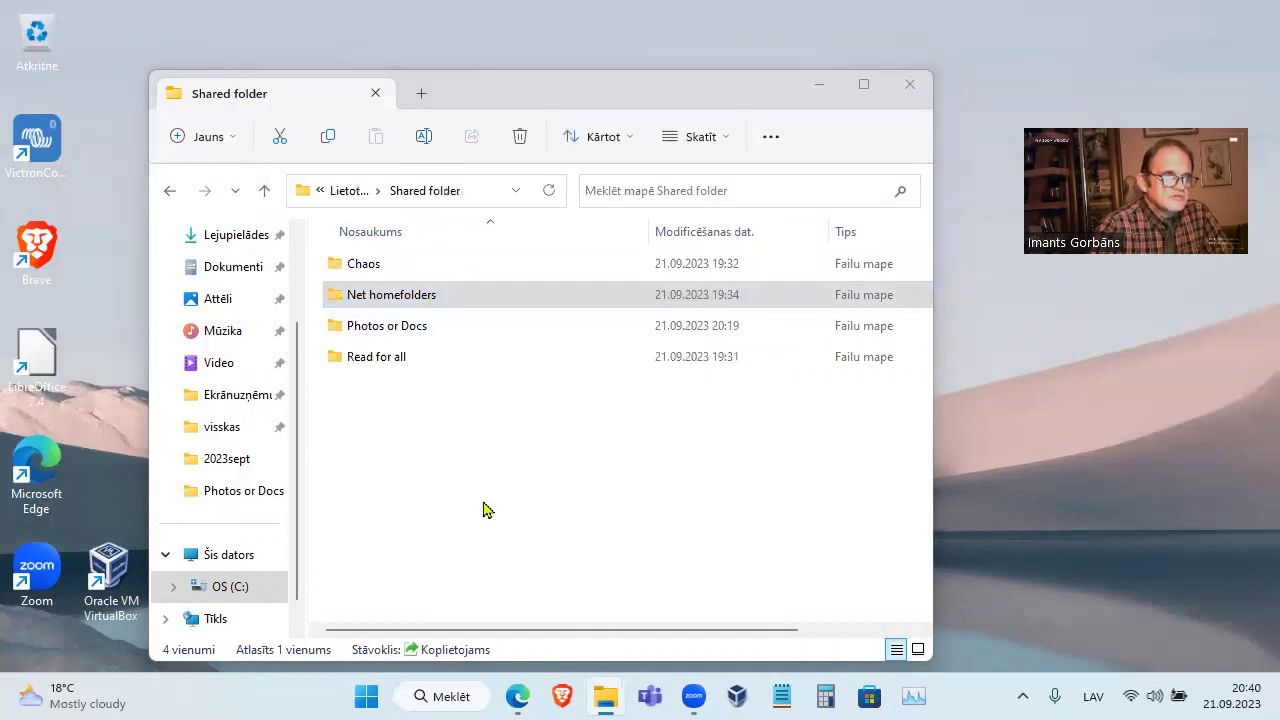
click(630, 560)
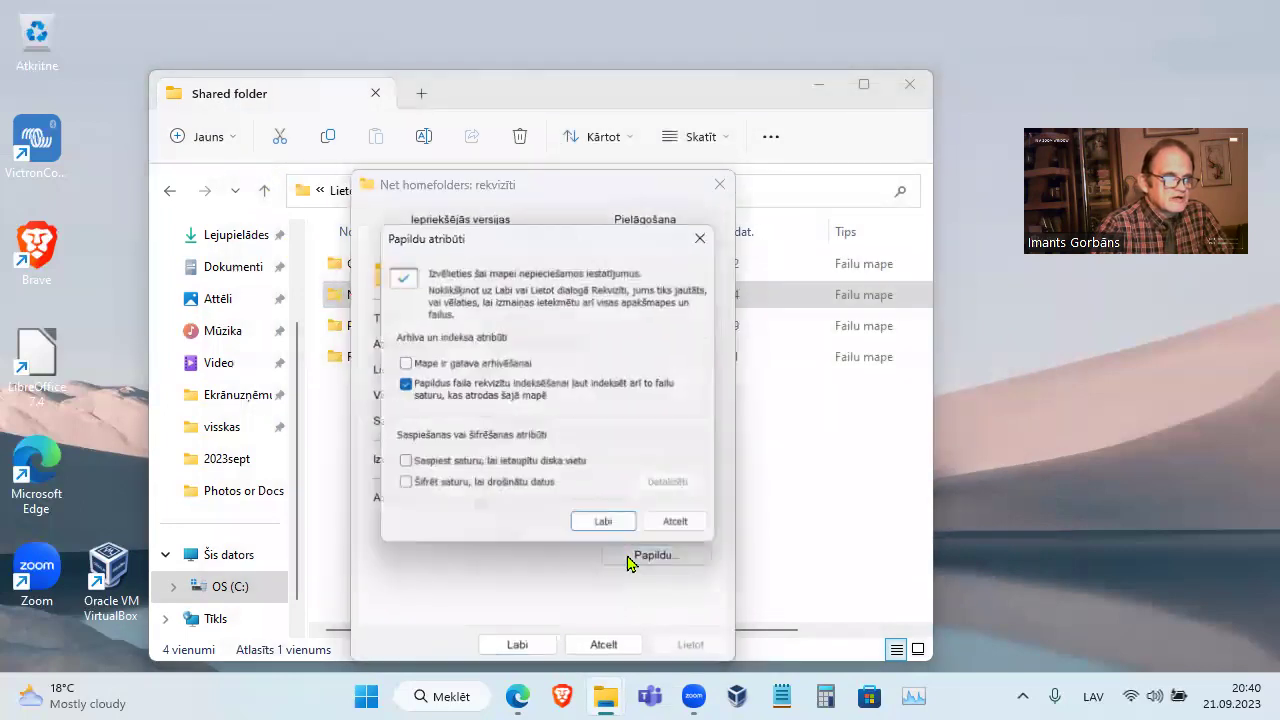
click(702, 525)
click(668, 240)
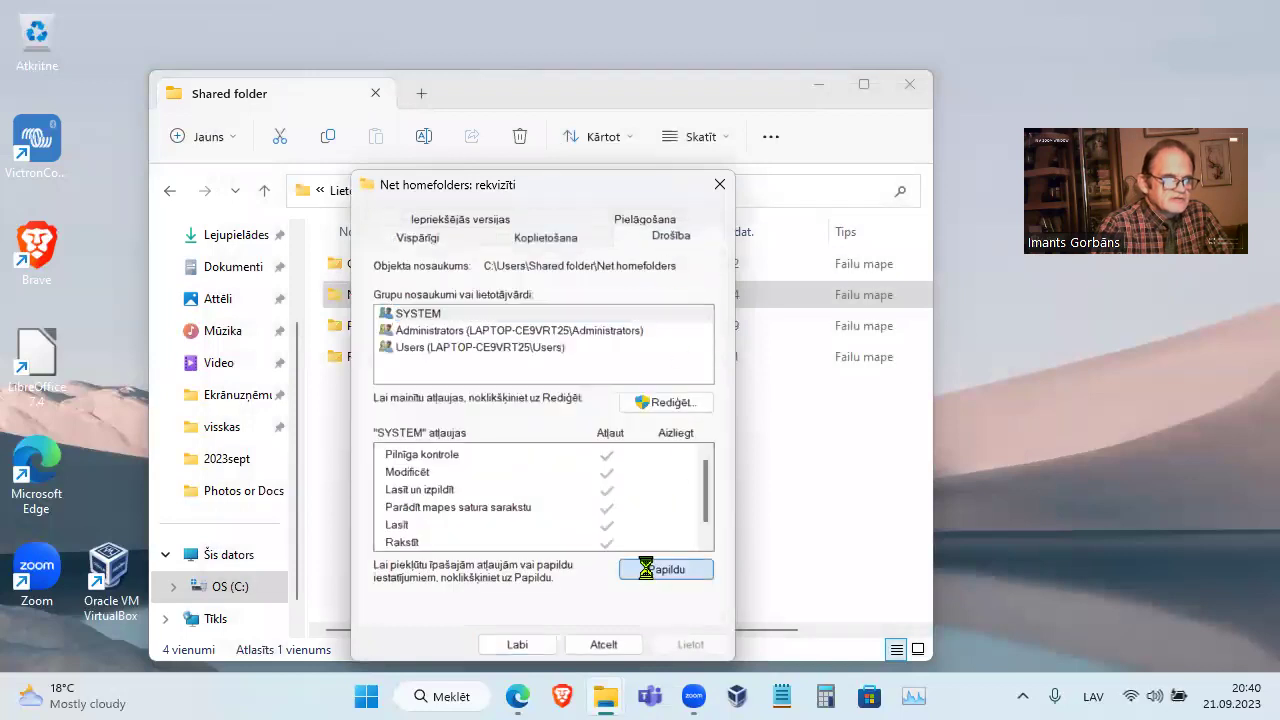
click(660, 566)
click(412, 377)
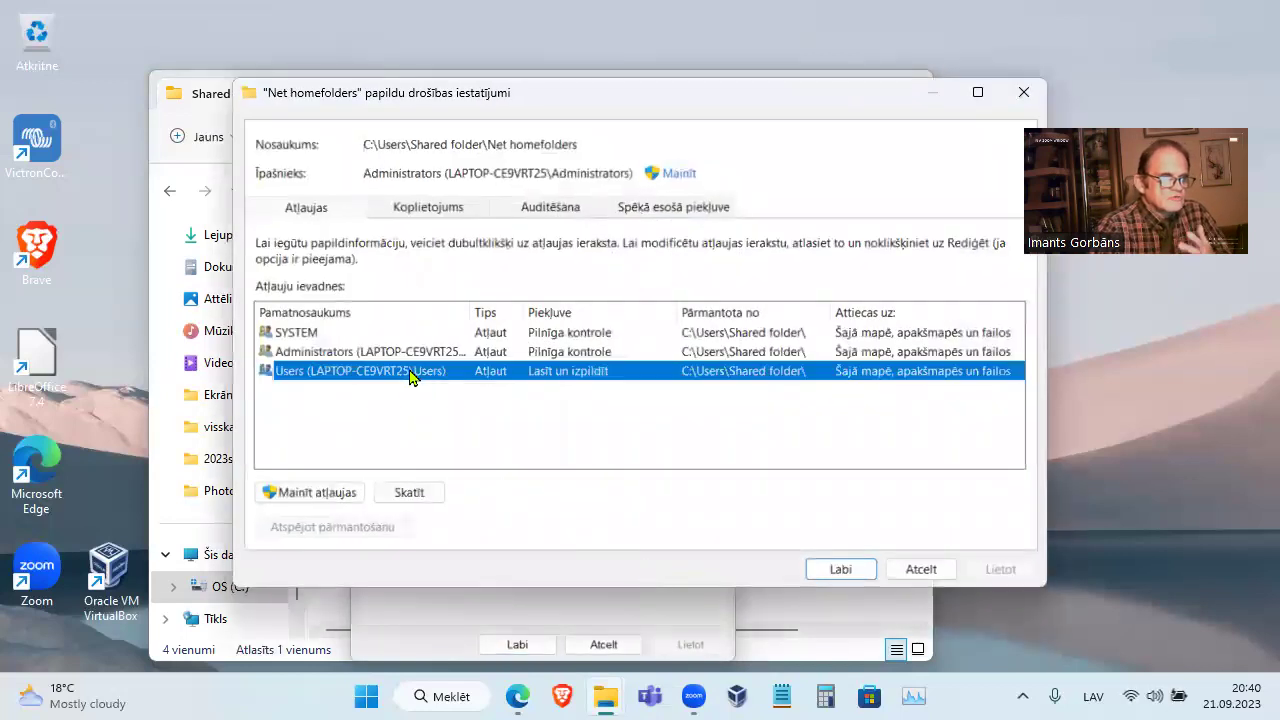
click(315, 493)
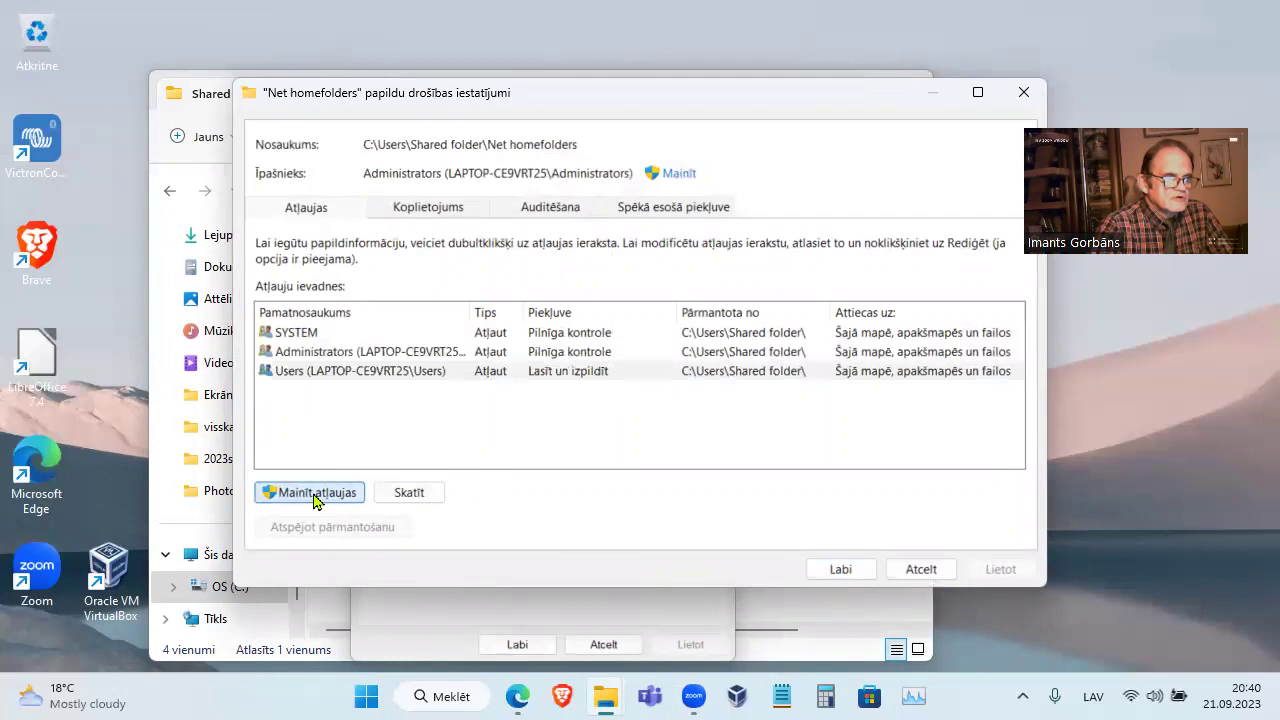
double_click(389, 372)
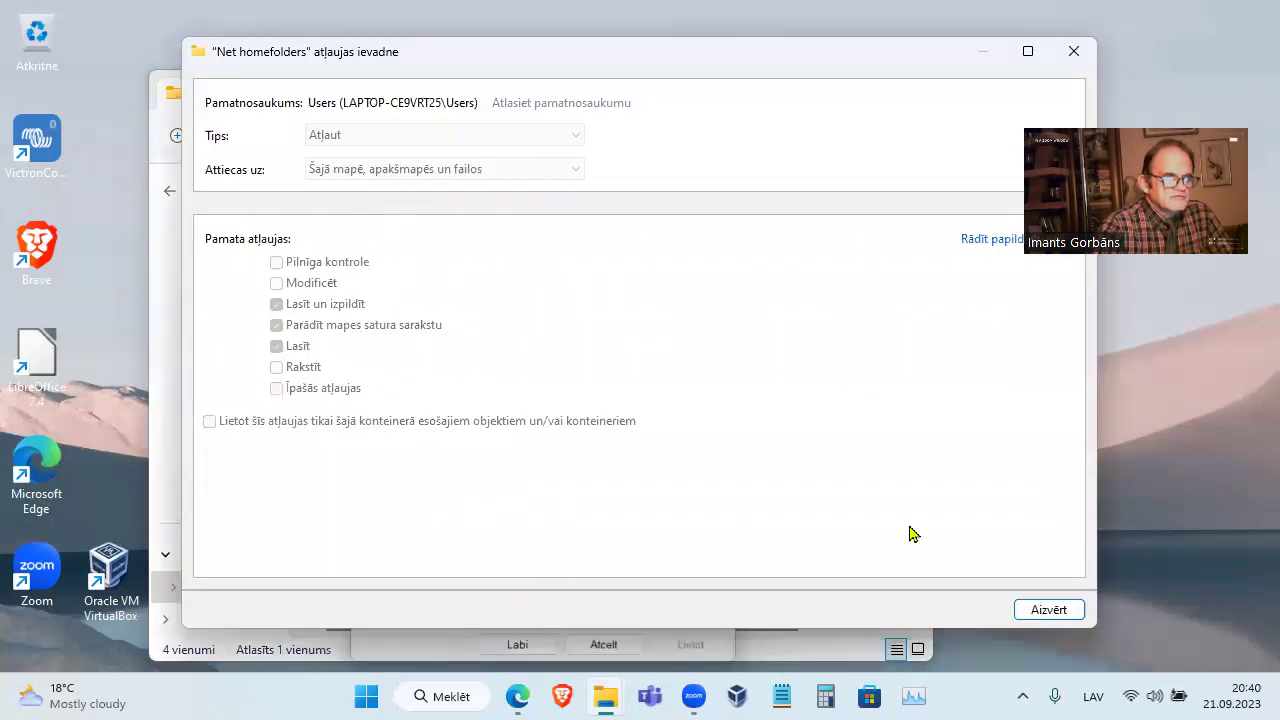
click(1035, 612)
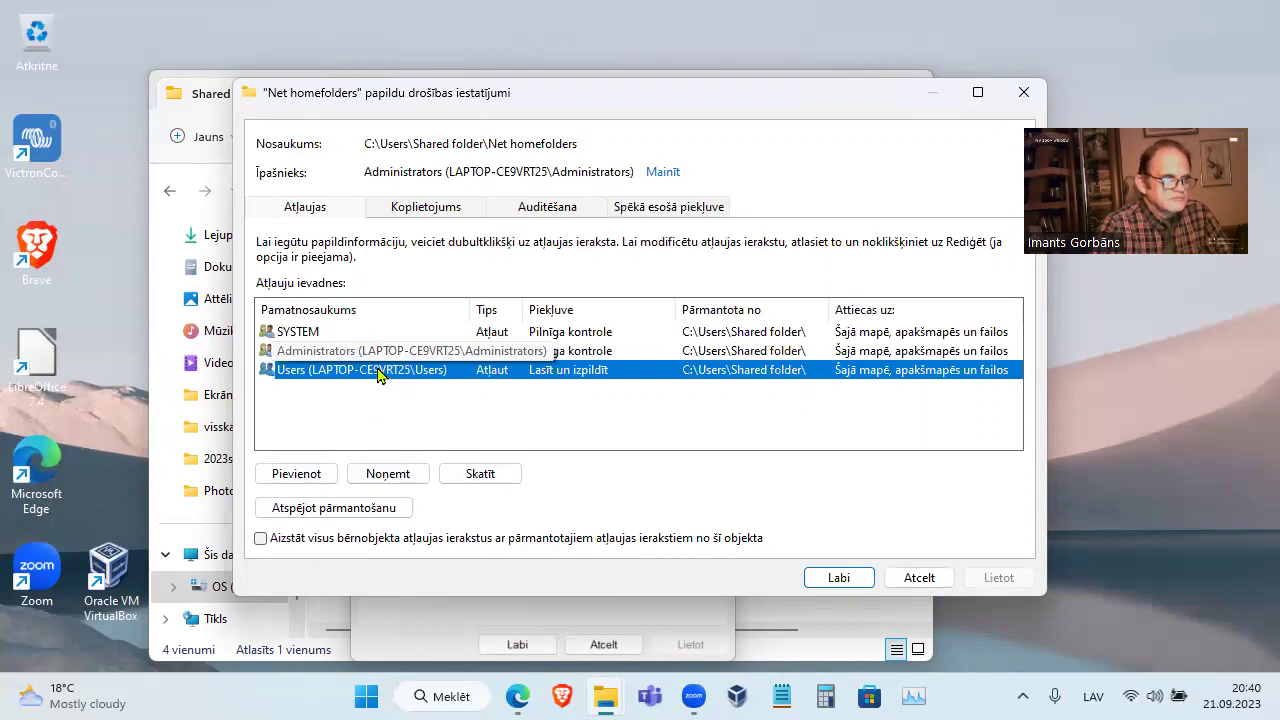
Disable inheritance, converting inherited permissions, and restrict Users' Read and execute to 'This folder only'
click(316, 508)
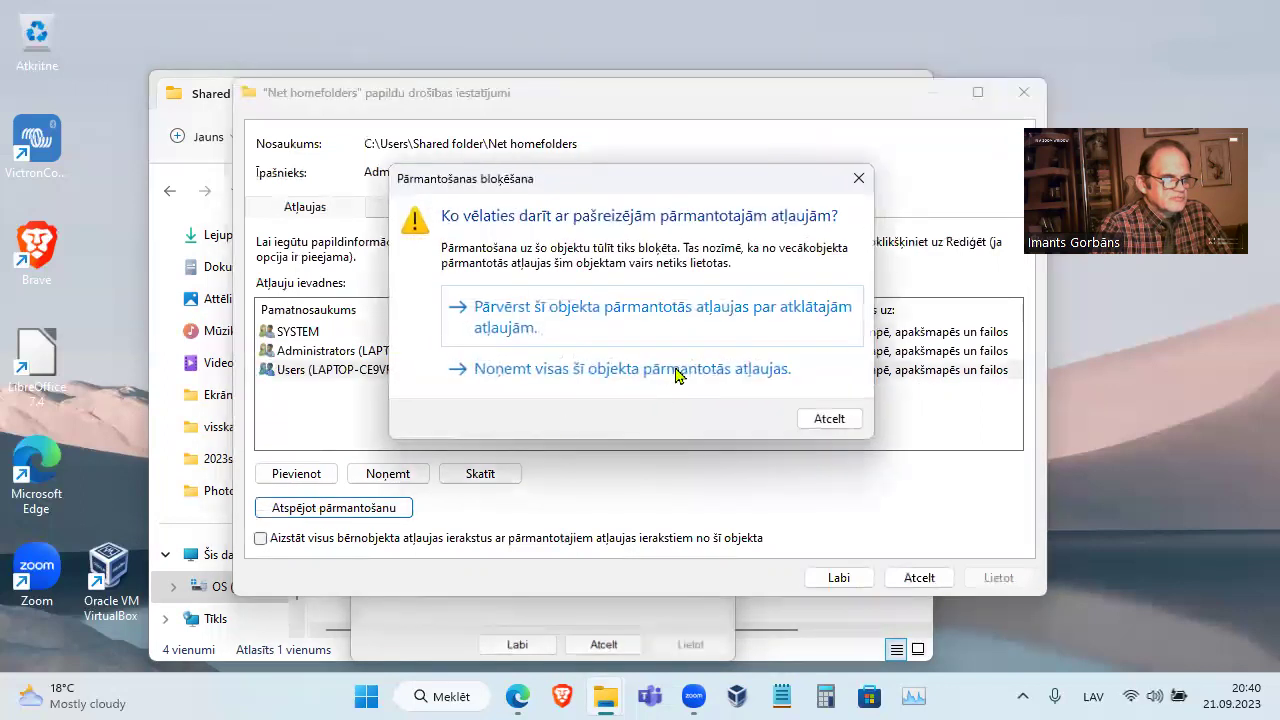
click(651, 337)
double_click(458, 369)
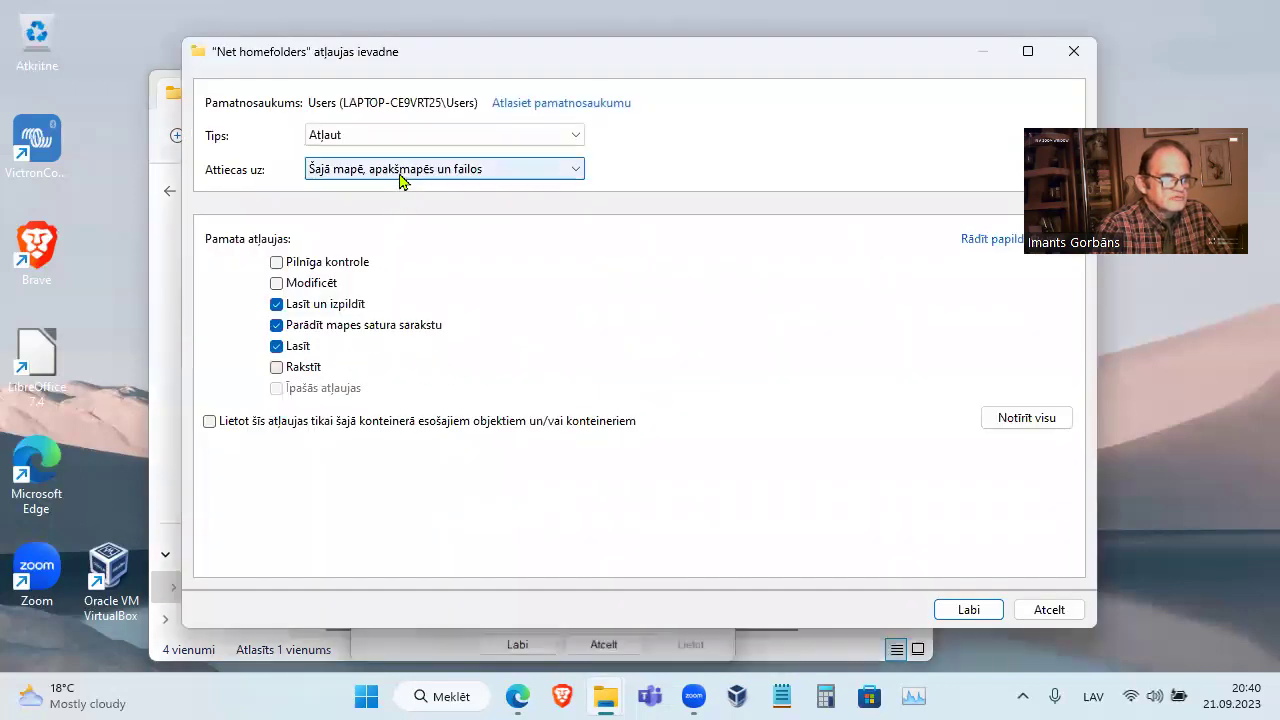
click(403, 172)
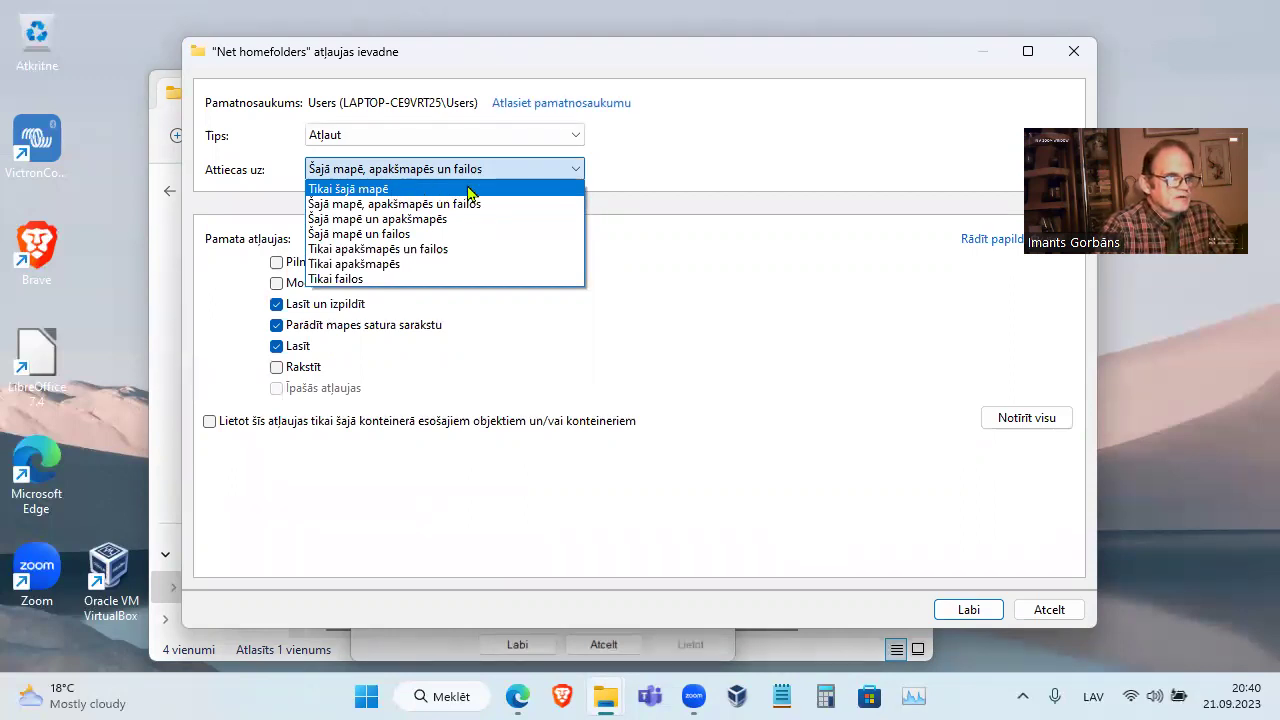
click(470, 189)
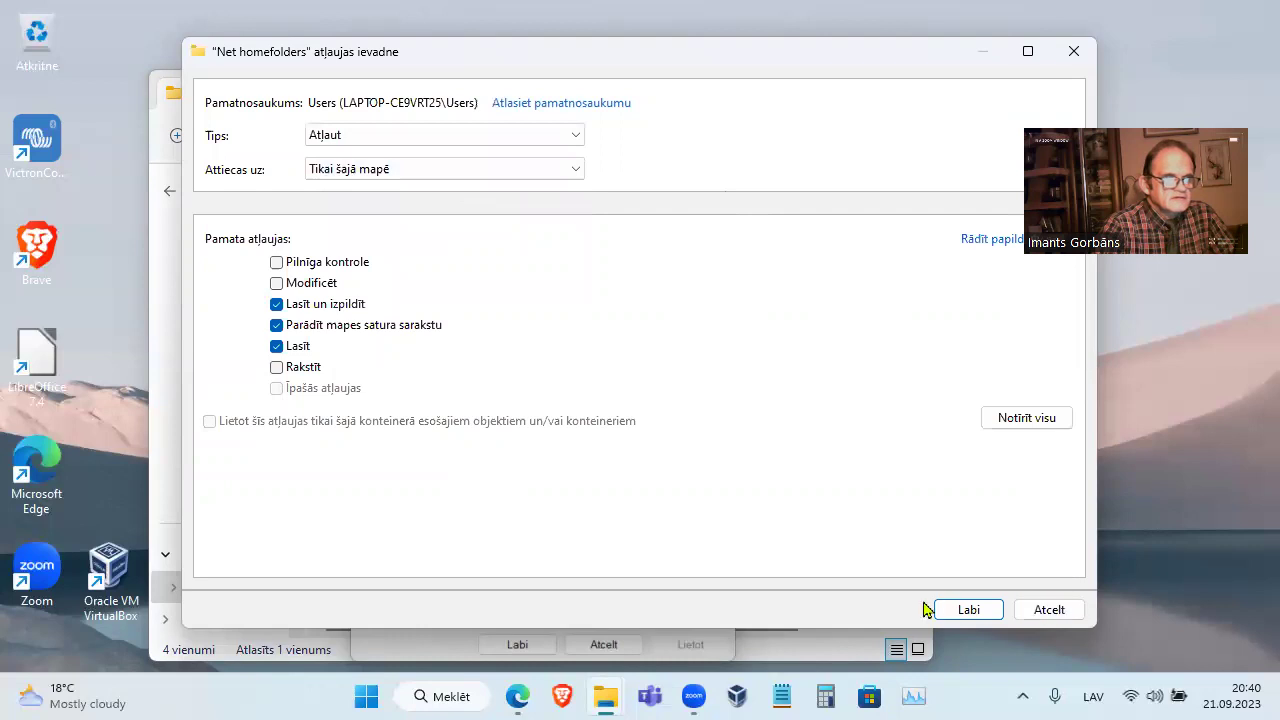
click(963, 609)
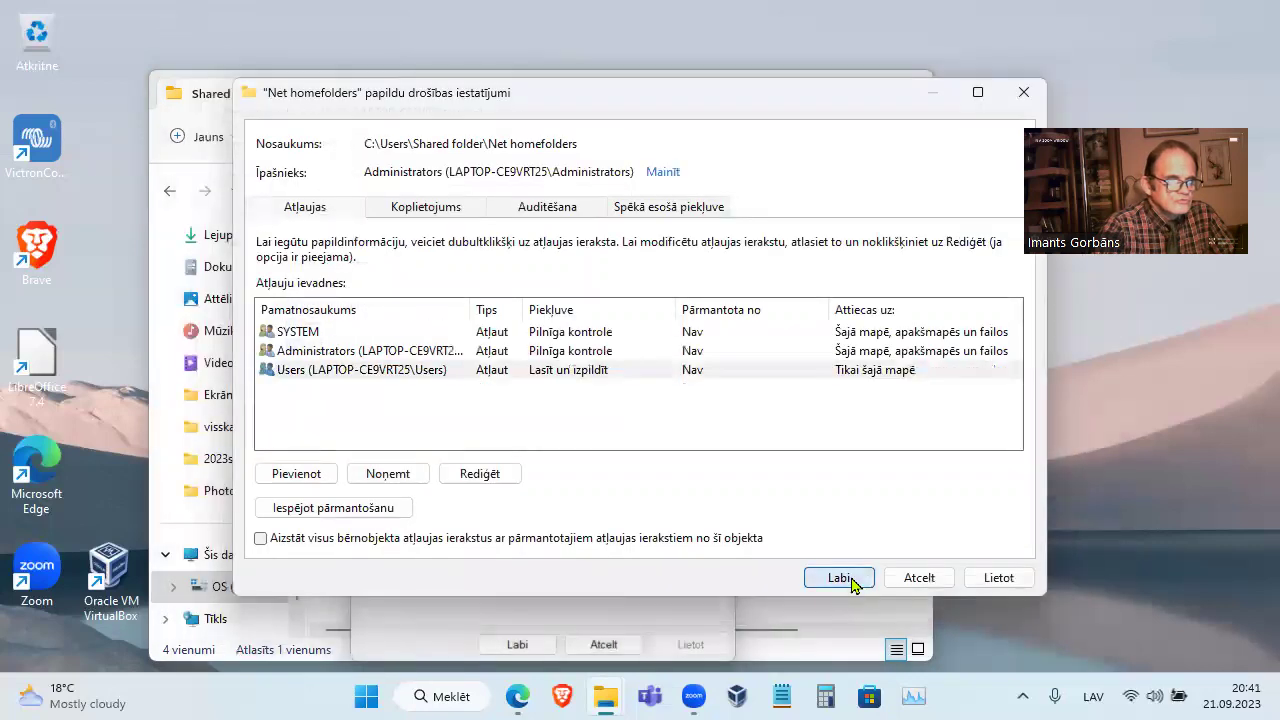
click(840, 578)
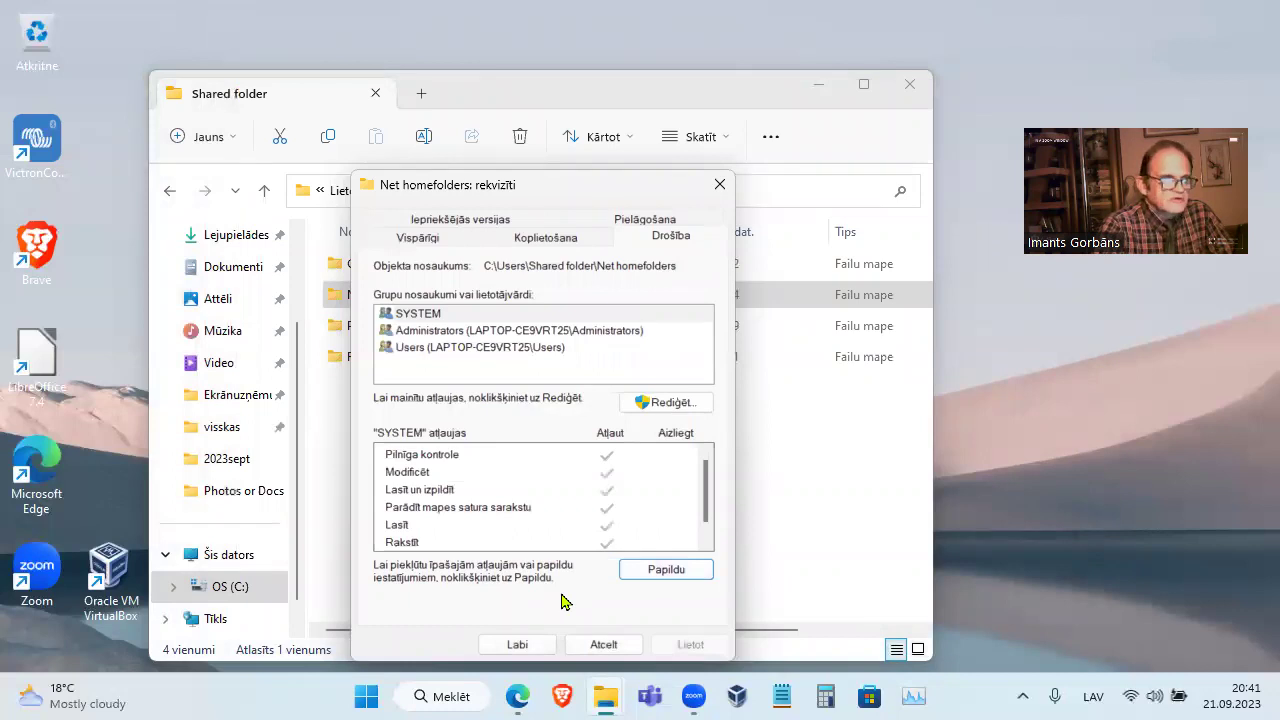
Close Net homefolders' properties and open the test2 folder's advanced security settings
click(547, 354)
click(519, 644)
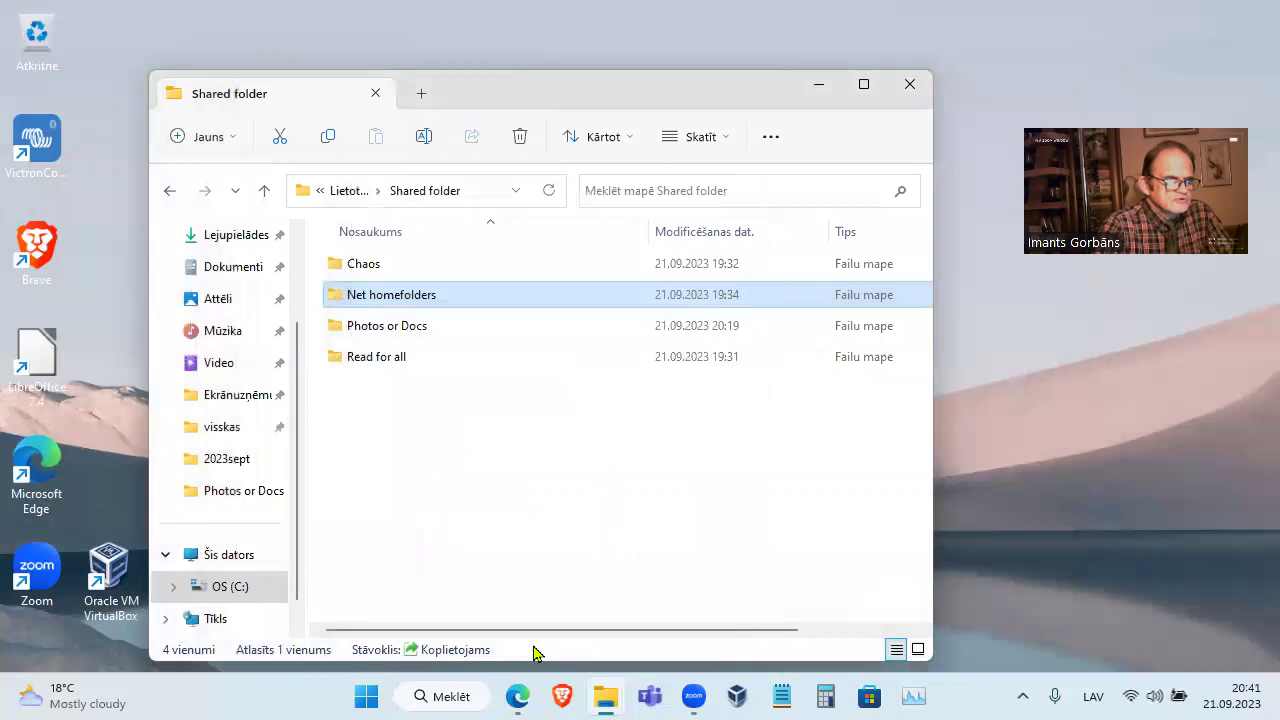
double_click(453, 297)
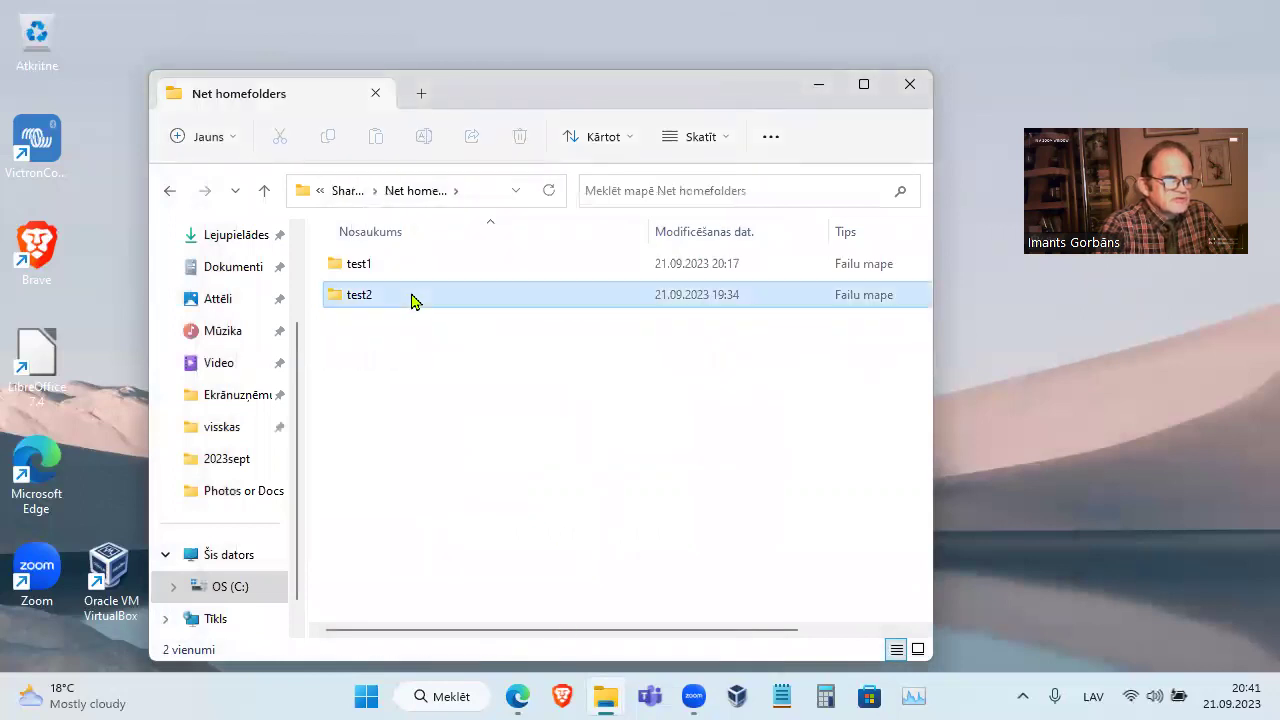
right_click(411, 297)
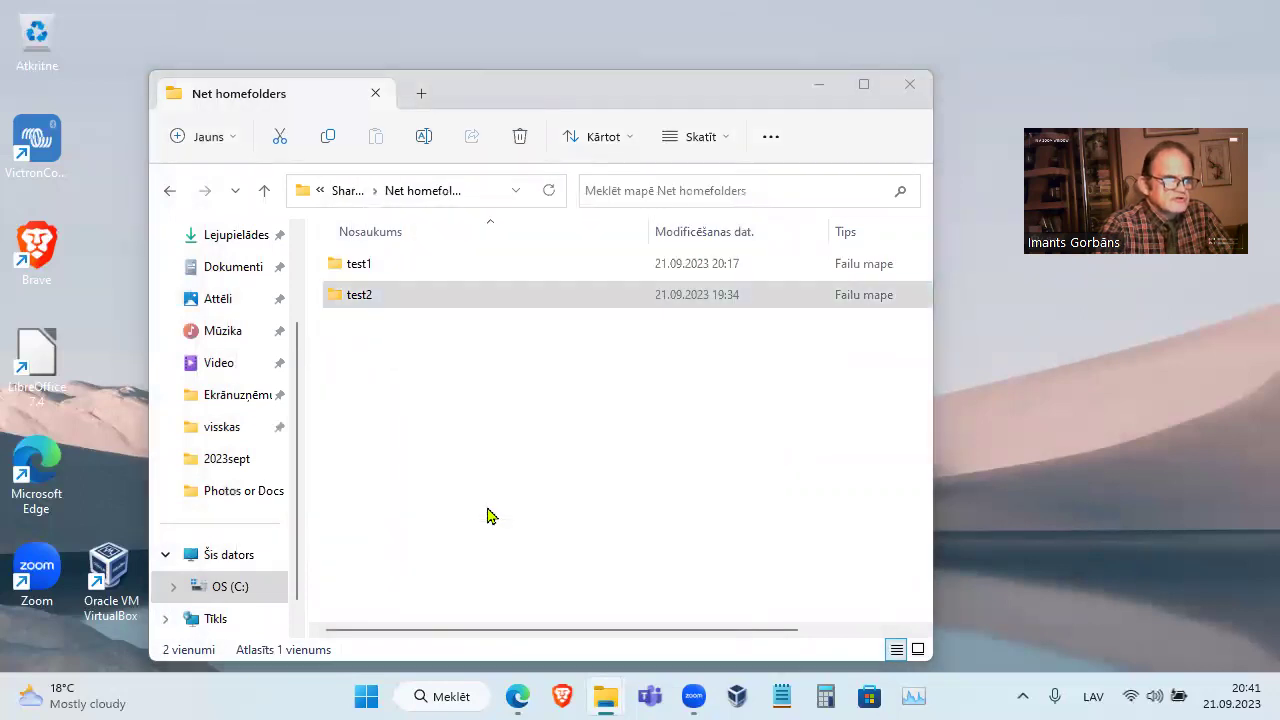
click(490, 503)
click(686, 248)
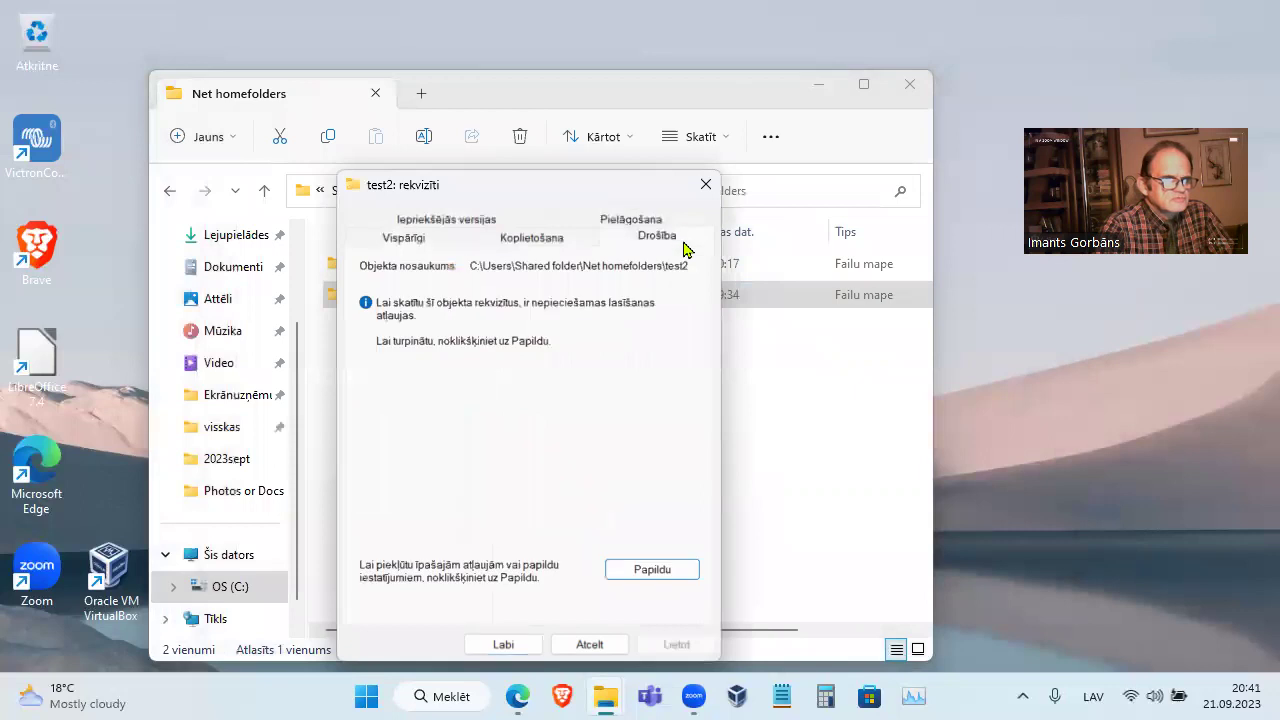
click(634, 577)
click(336, 308)
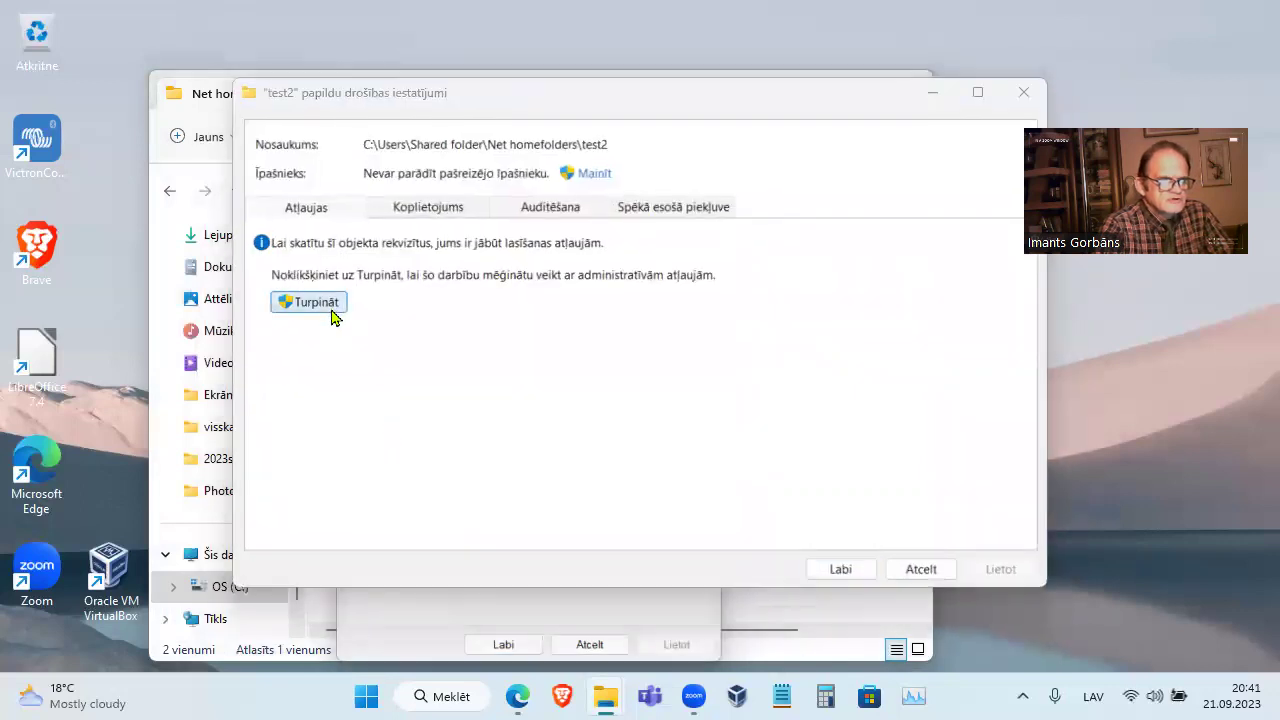
Review test2's, SYSTEM's and Administrators' entries, cancel unchanged, and return to Shared folder
click(393, 370)
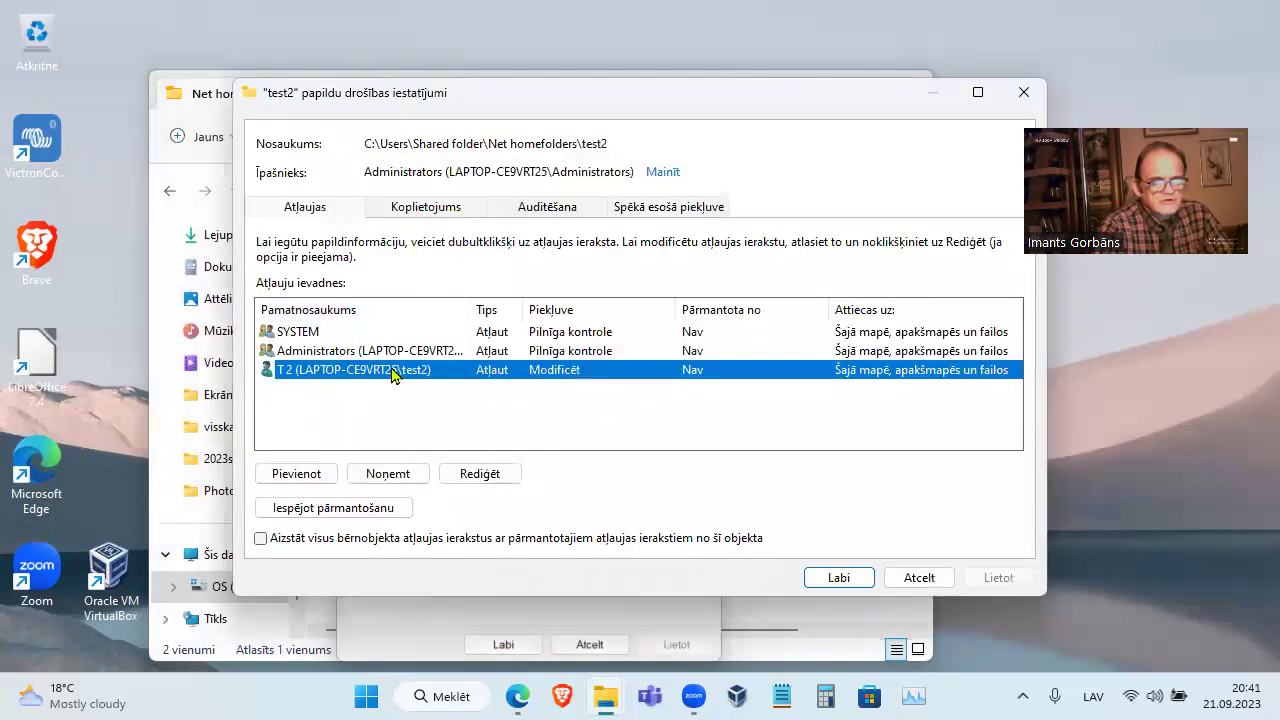
click(424, 334)
click(424, 352)
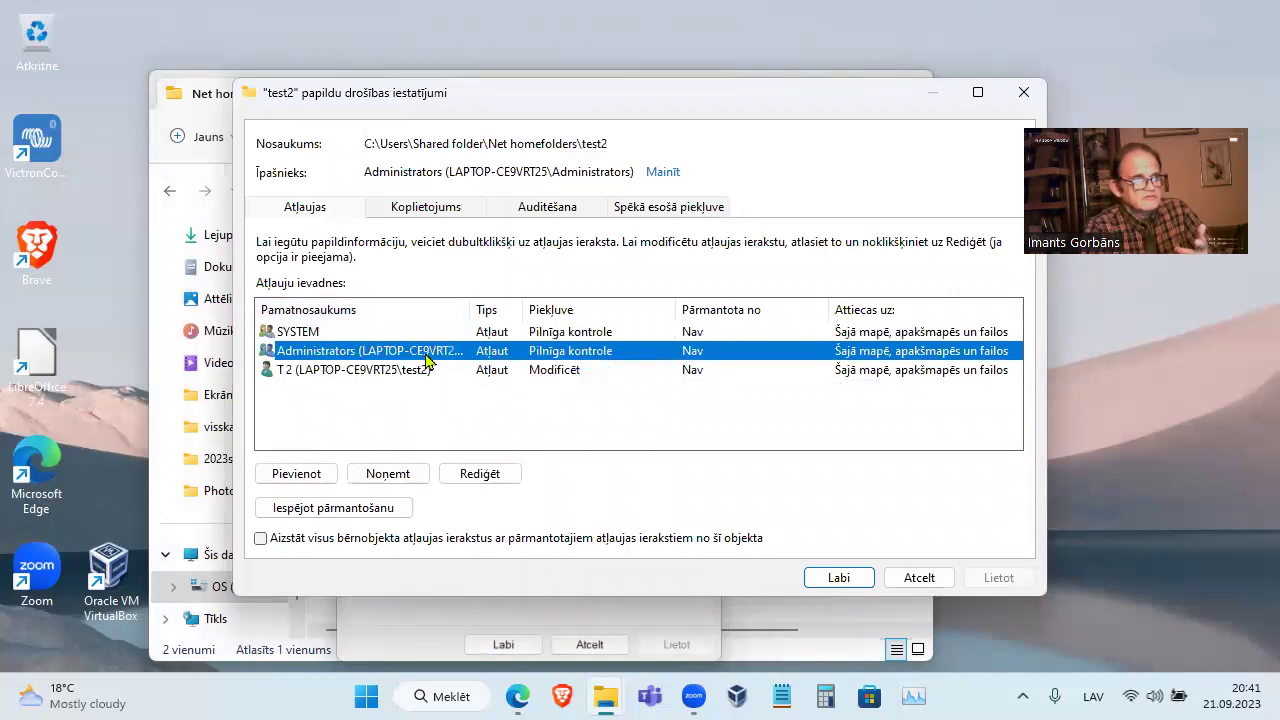
click(425, 371)
click(918, 582)
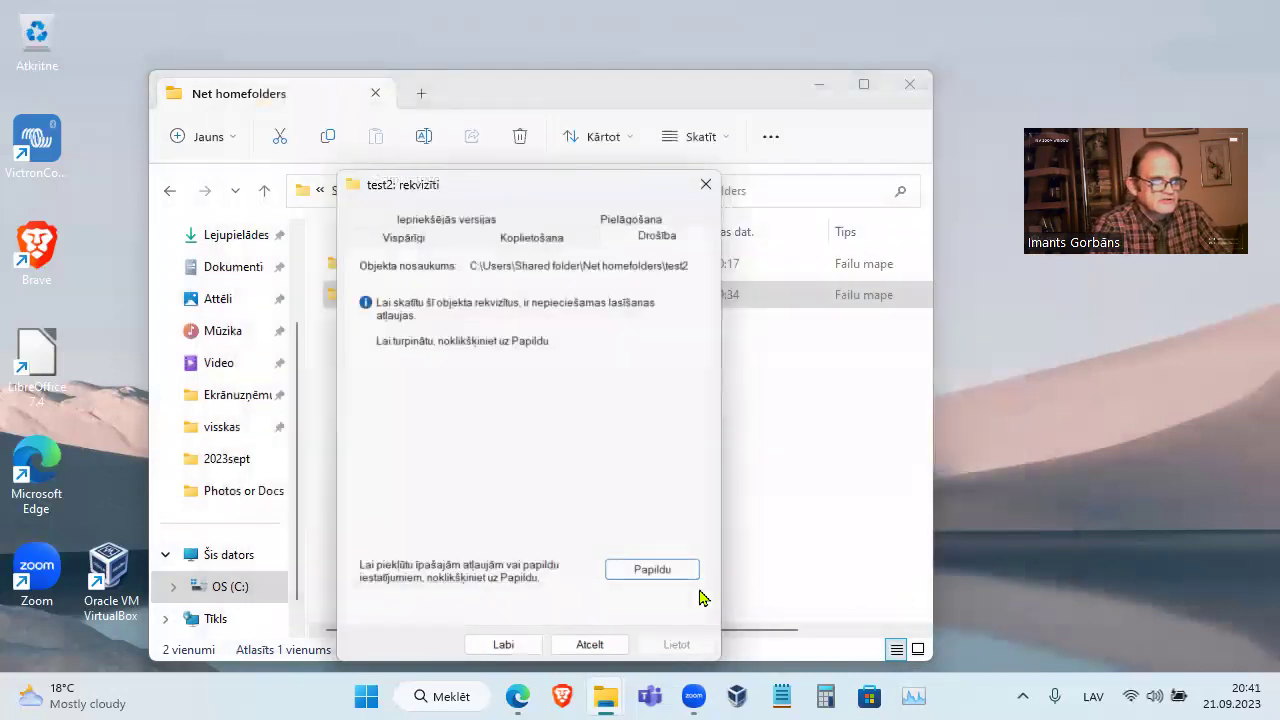
click(590, 645)
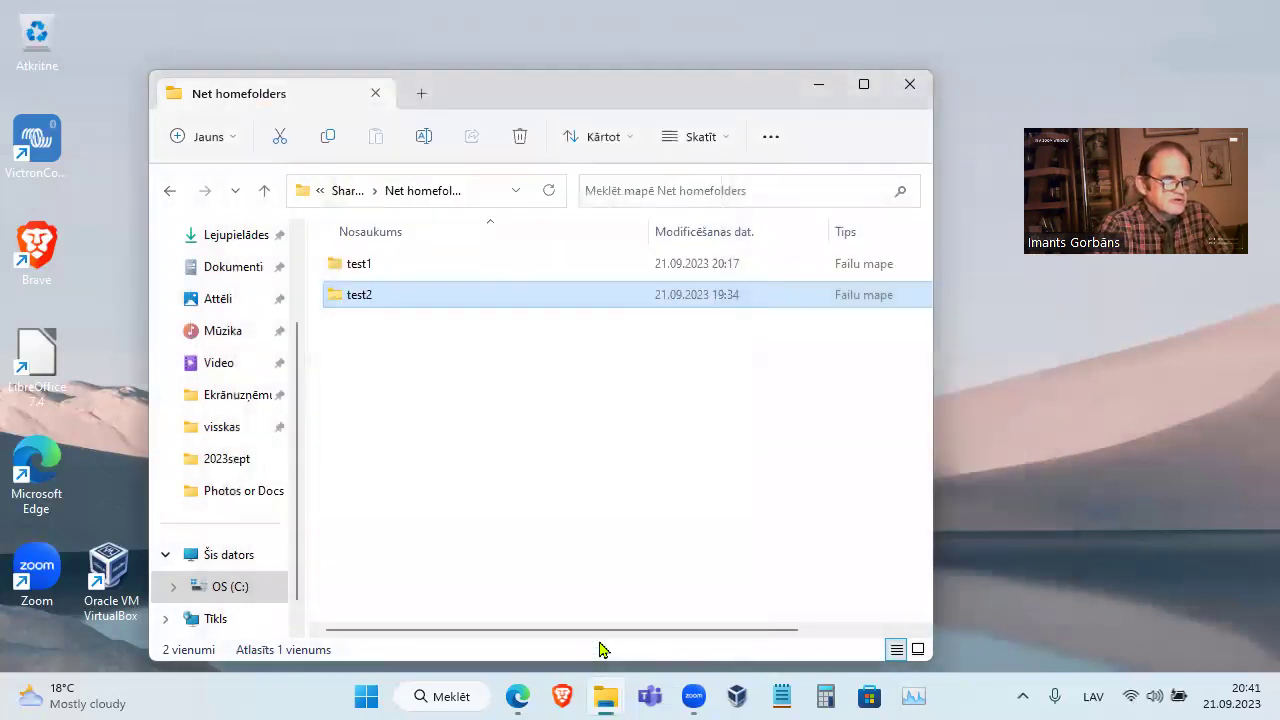
click(347, 192)
click(380, 327)
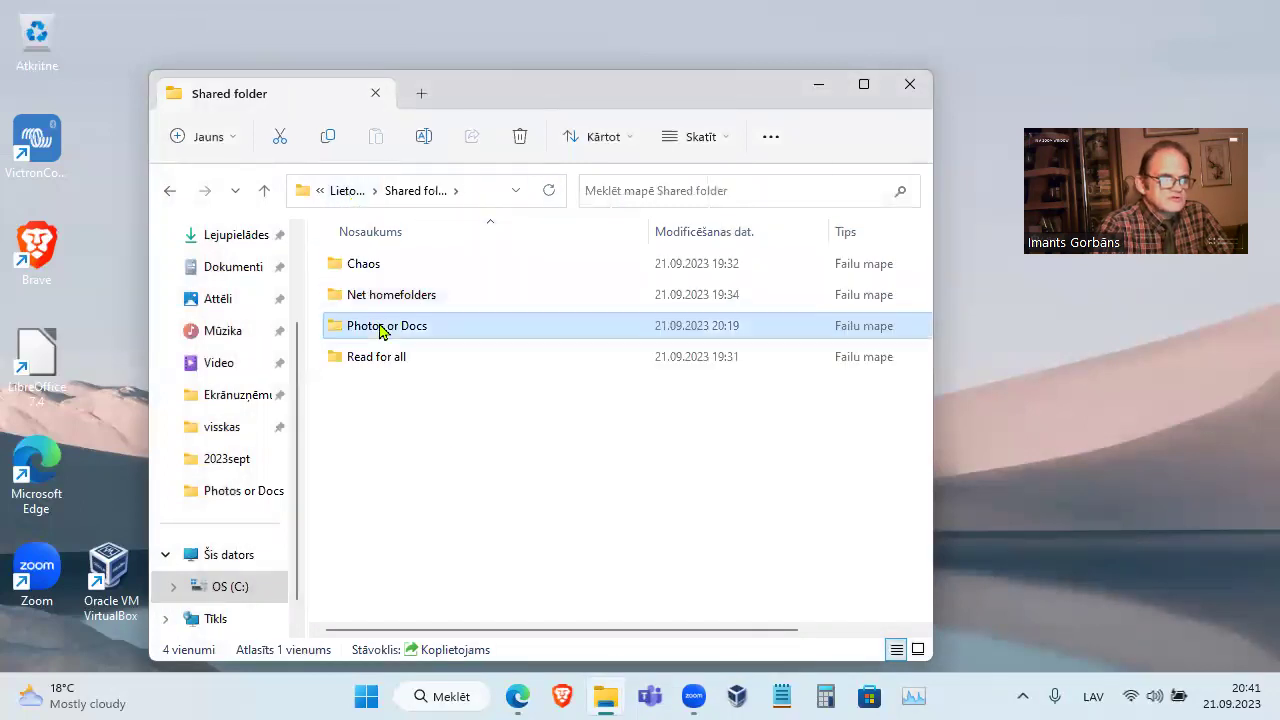
Open Photos or Docs' advanced security settings and inspect the SYSTEM, Administrators and Users entries
right_click(380, 330)
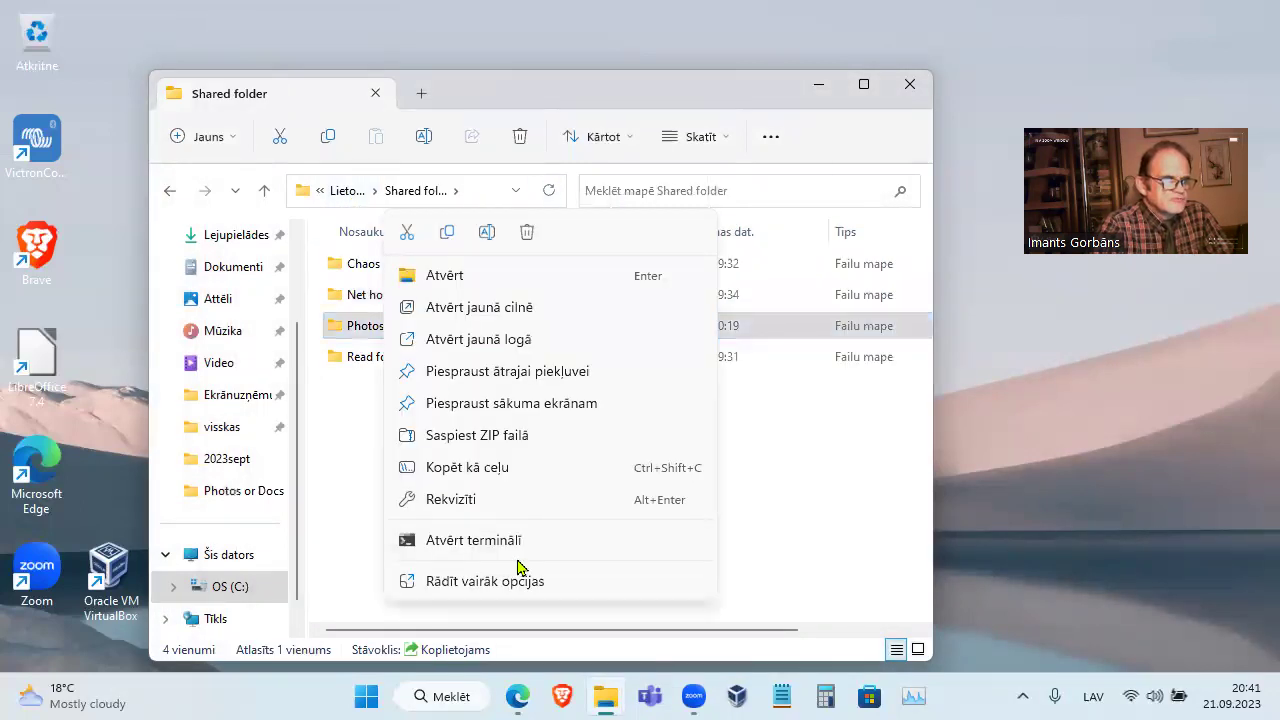
click(499, 506)
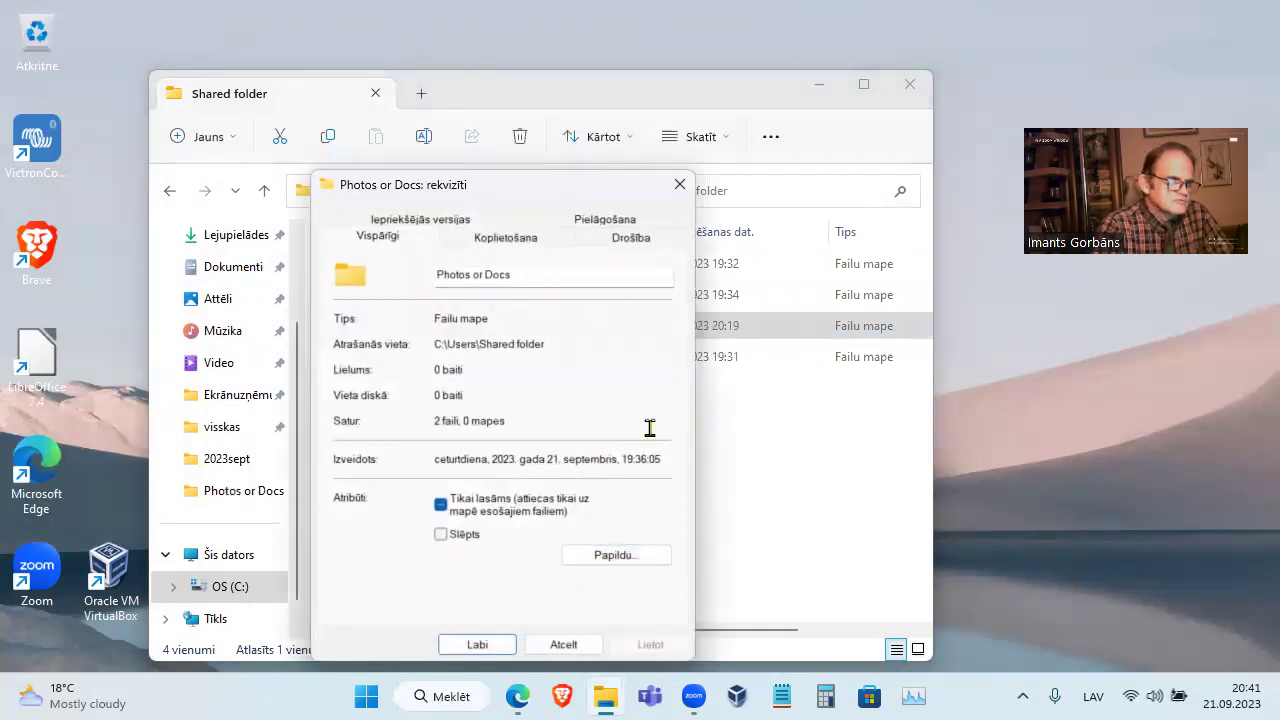
click(644, 242)
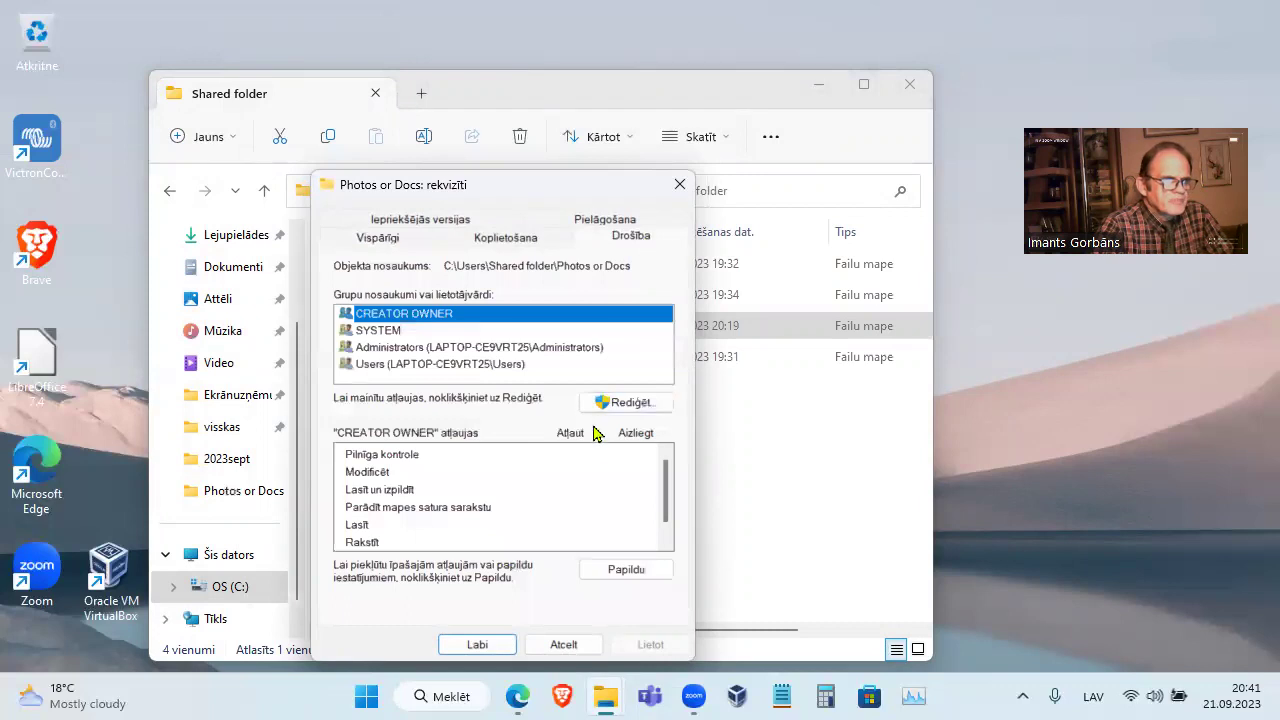
click(620, 568)
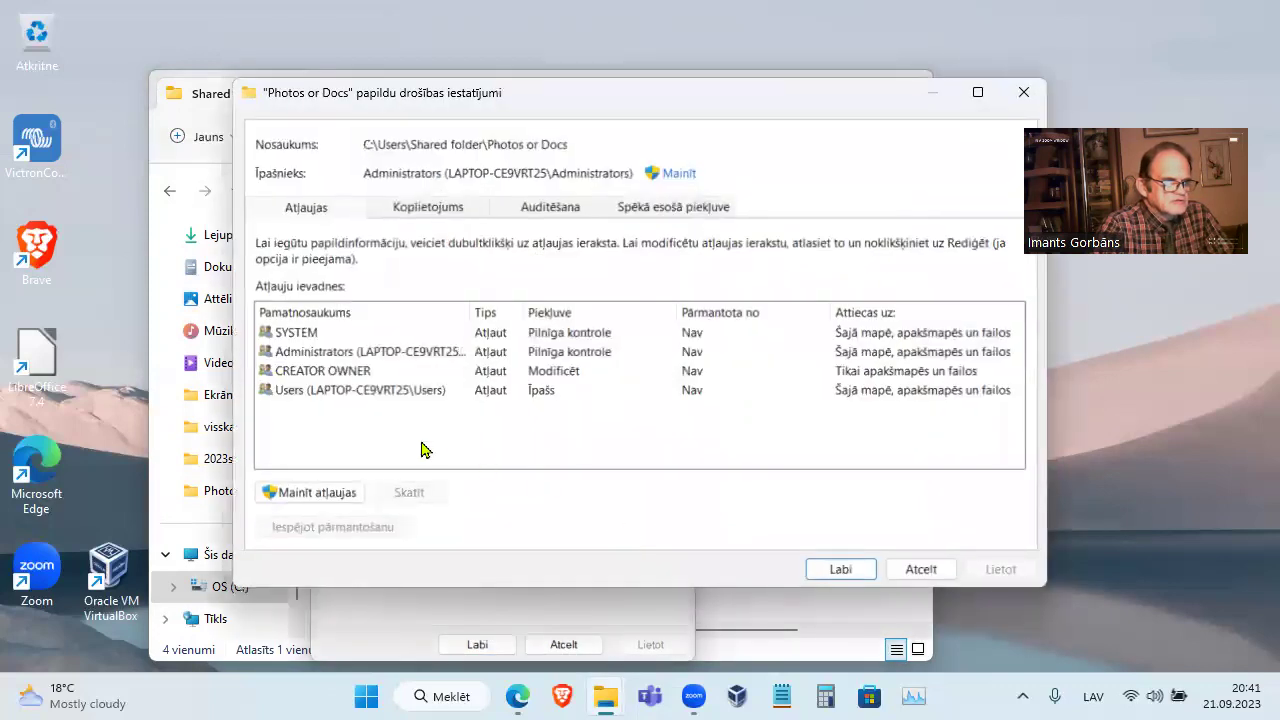
click(392, 338)
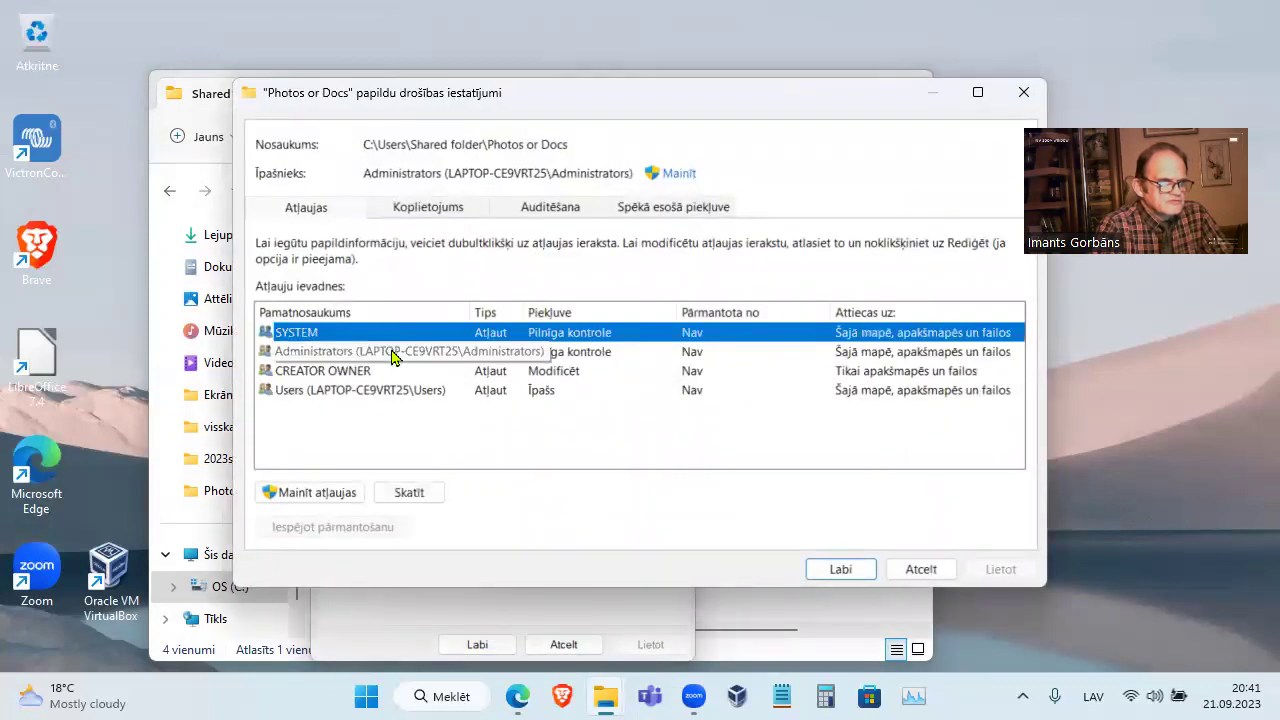
click(395, 354)
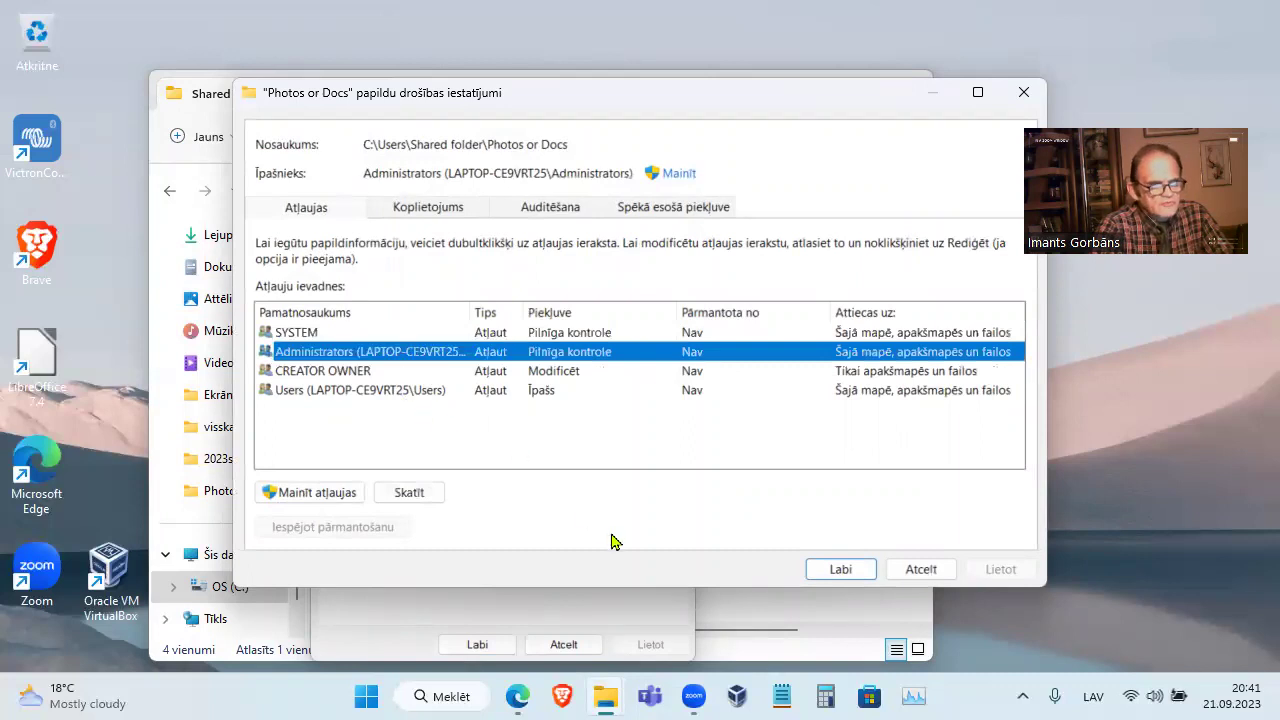
click(405, 392)
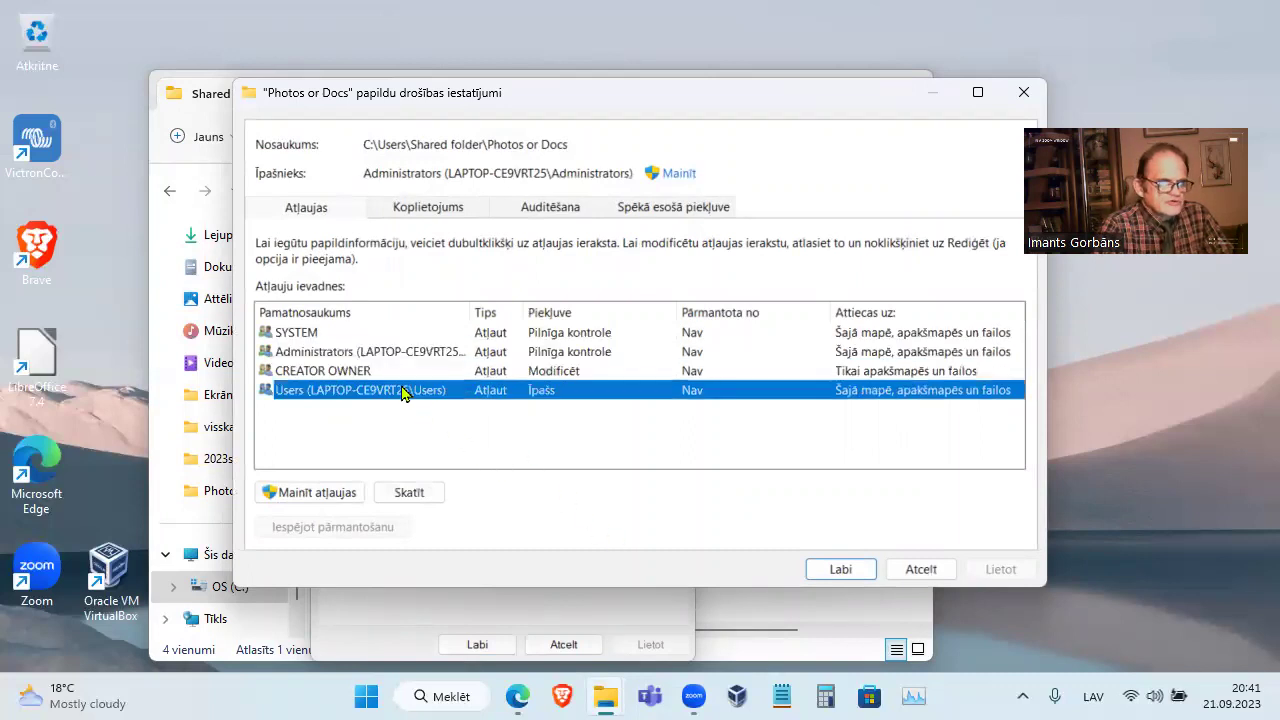
Review the Users entry's advanced permissions: create files and folders allowed, delete not allowed
click(338, 500)
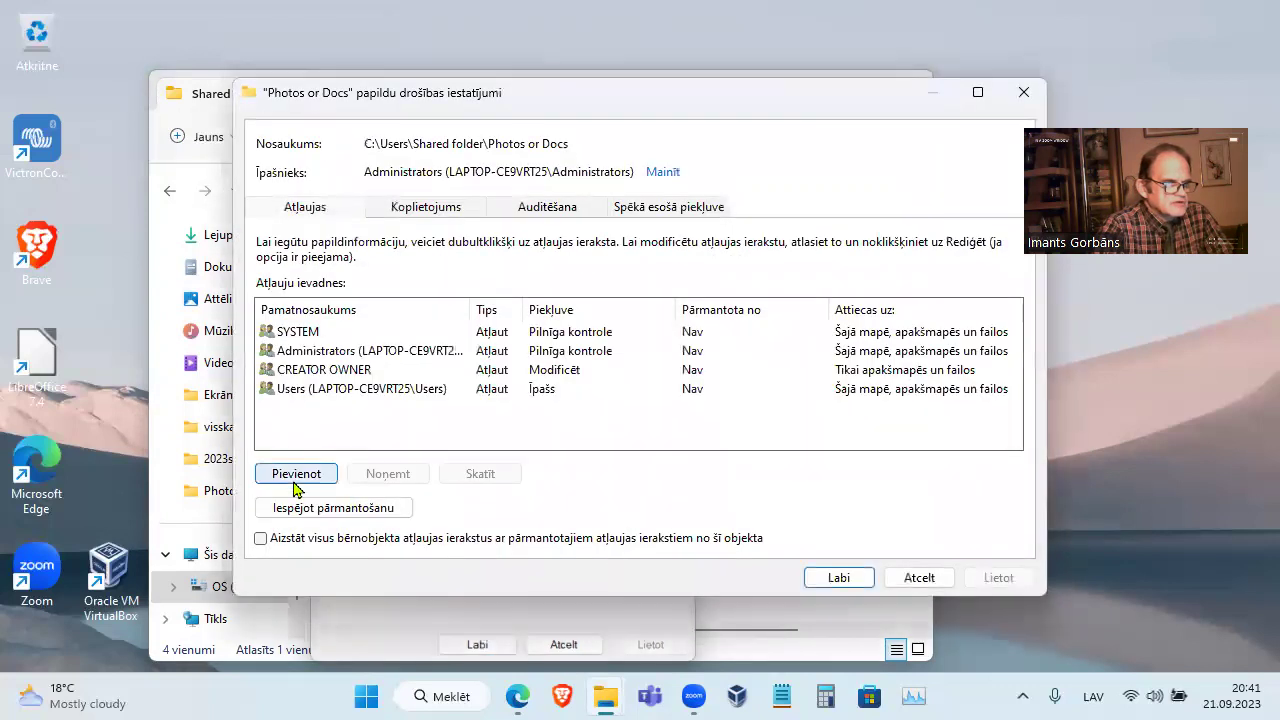
click(336, 388)
double_click(336, 388)
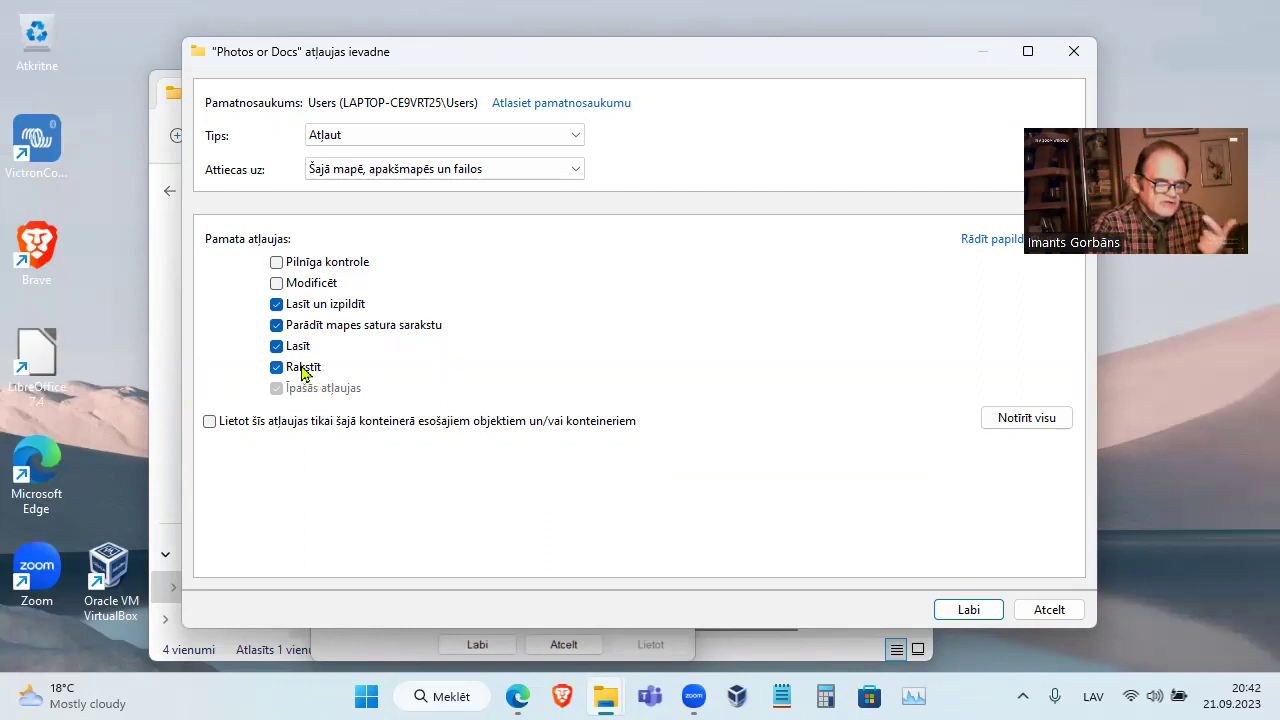
click(973, 242)
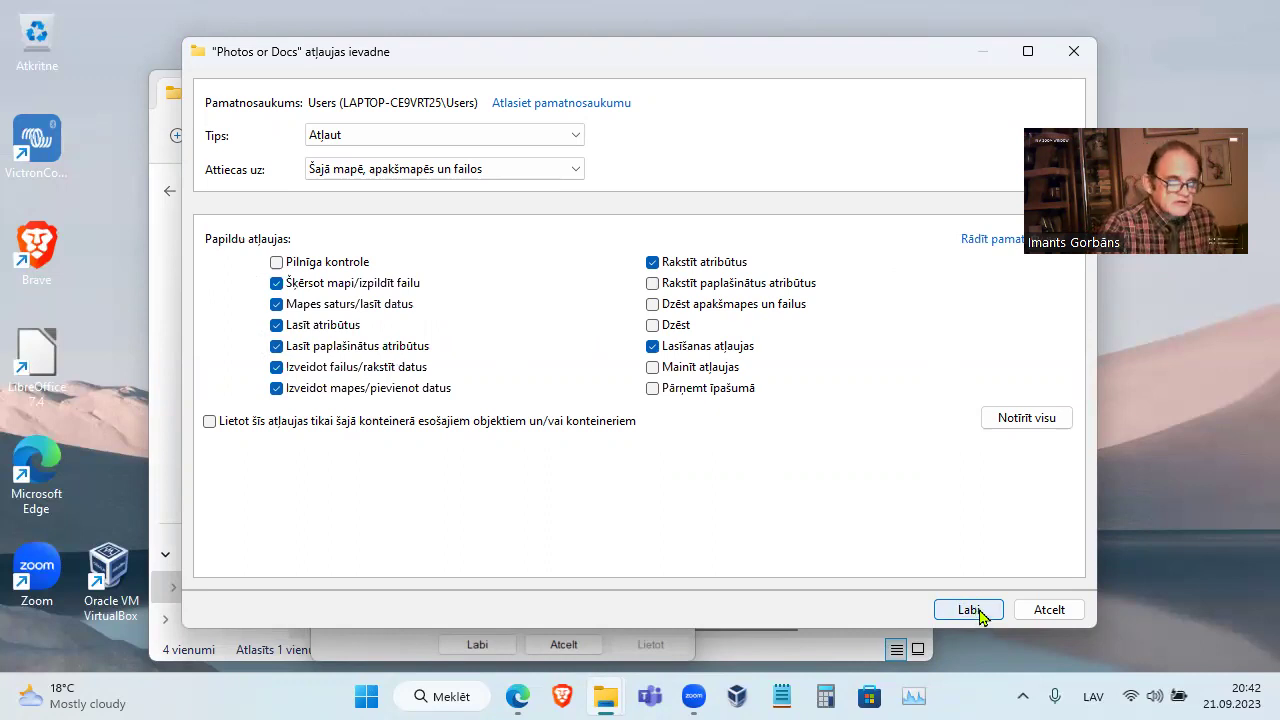
click(969, 610)
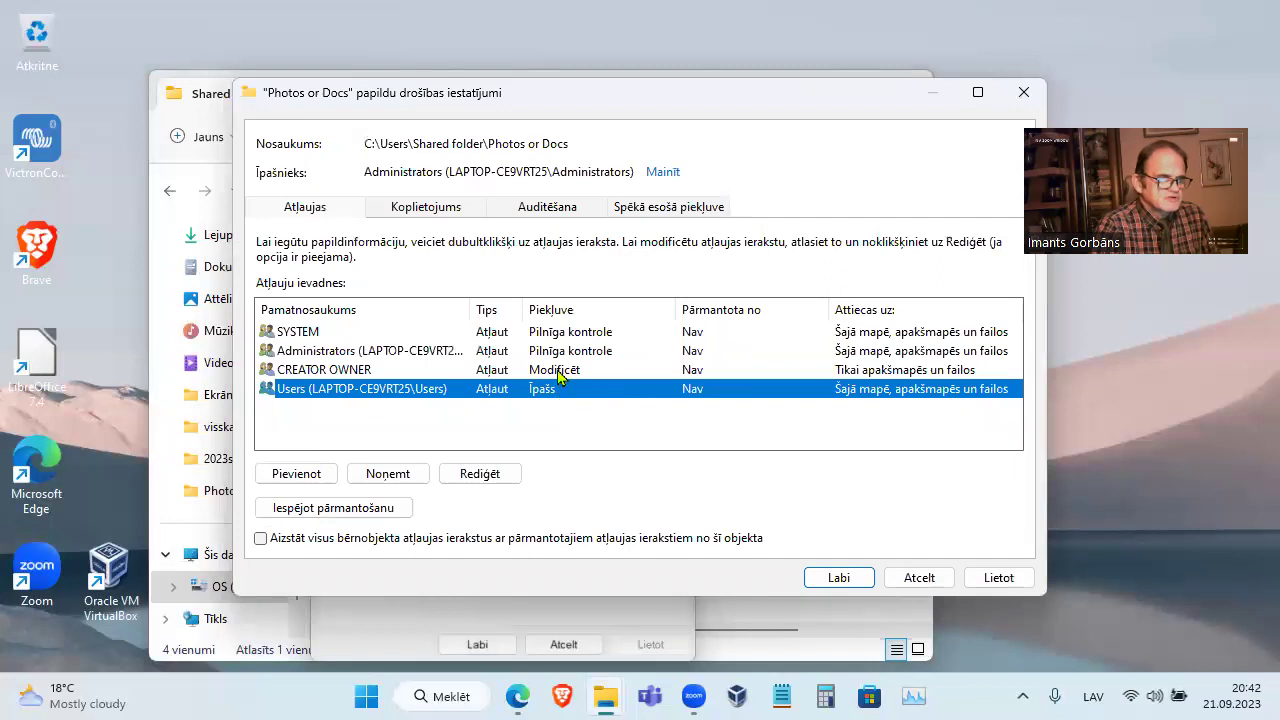
click(560, 372)
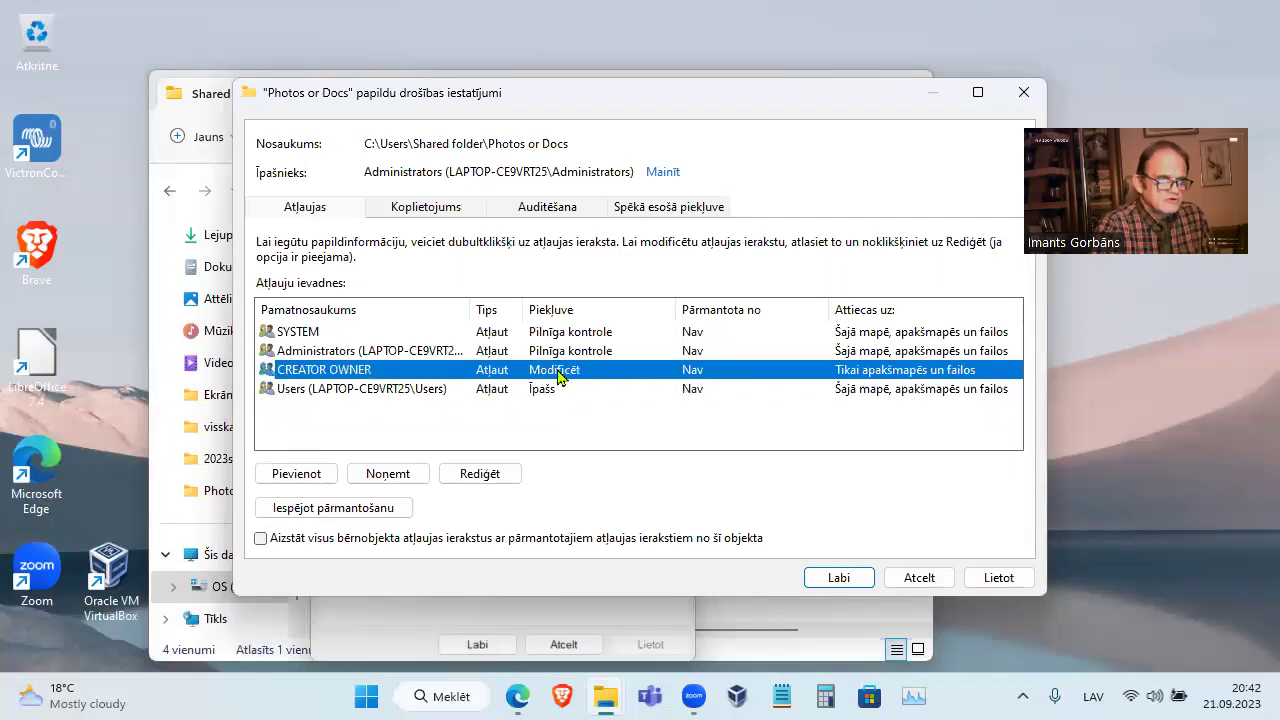
Inspect the CREATOR OWNER permission entry twice, closing it unchanged each time
double_click(560, 372)
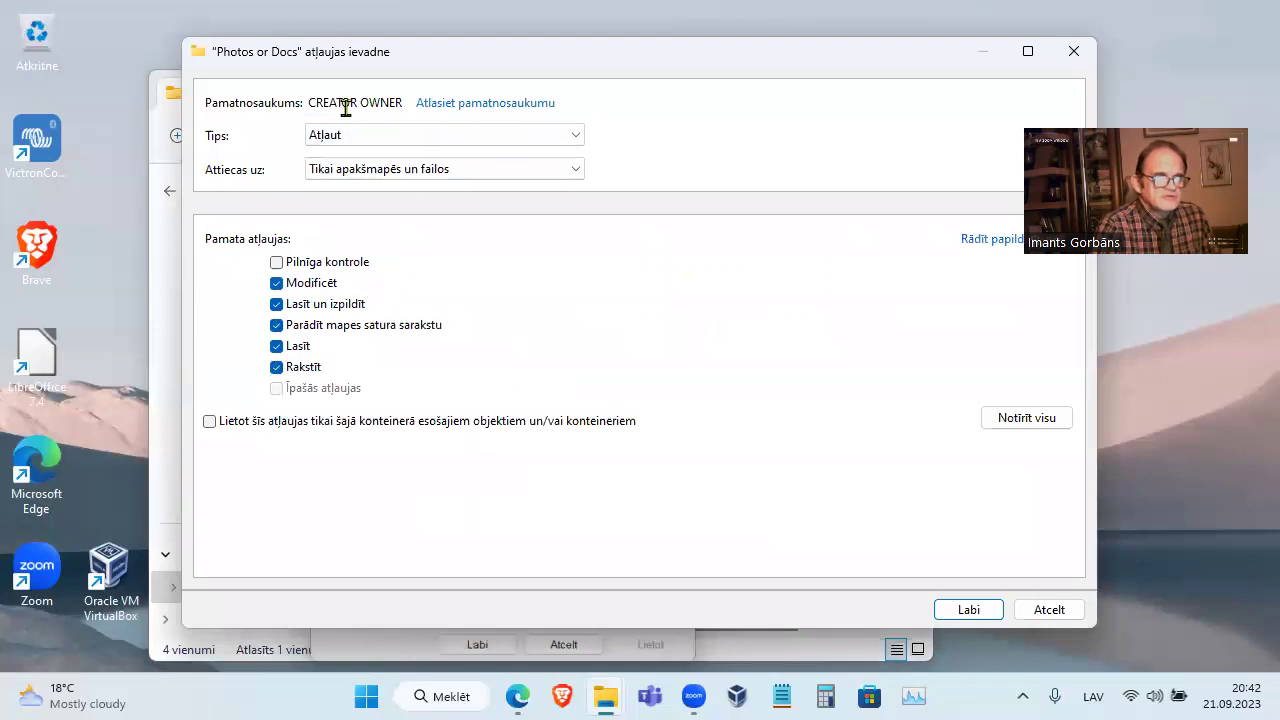
click(1060, 609)
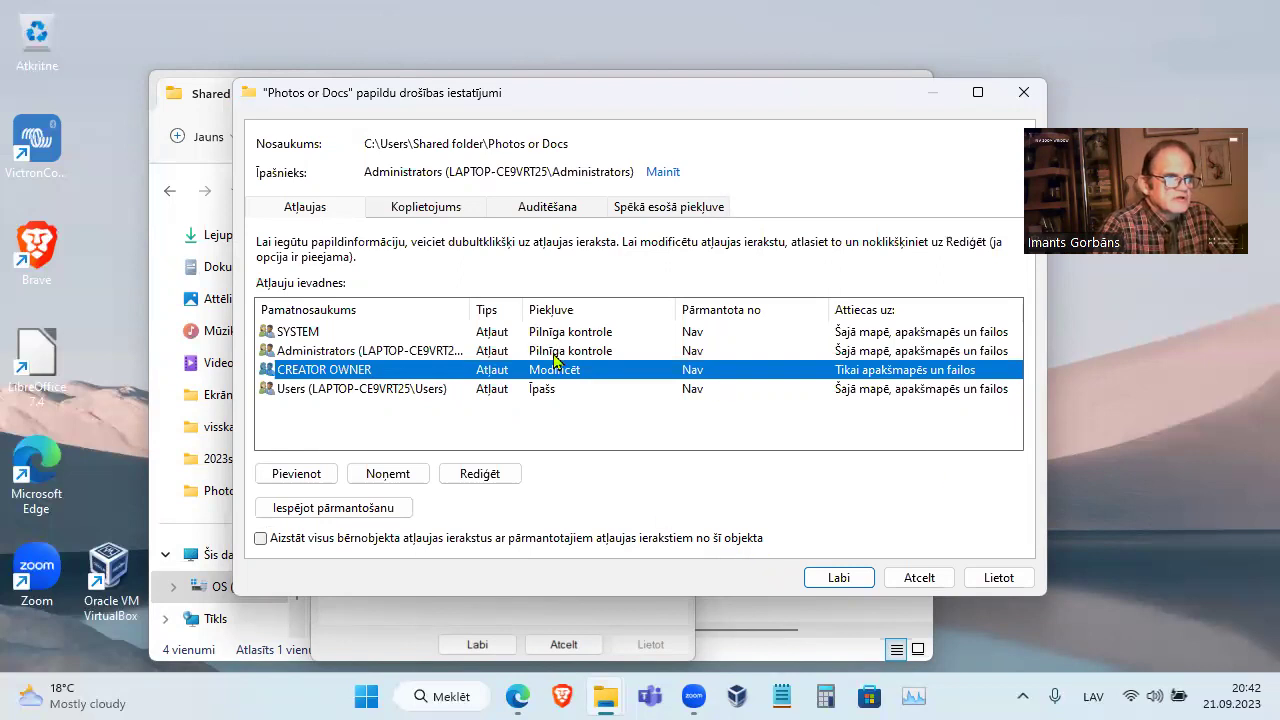
double_click(437, 370)
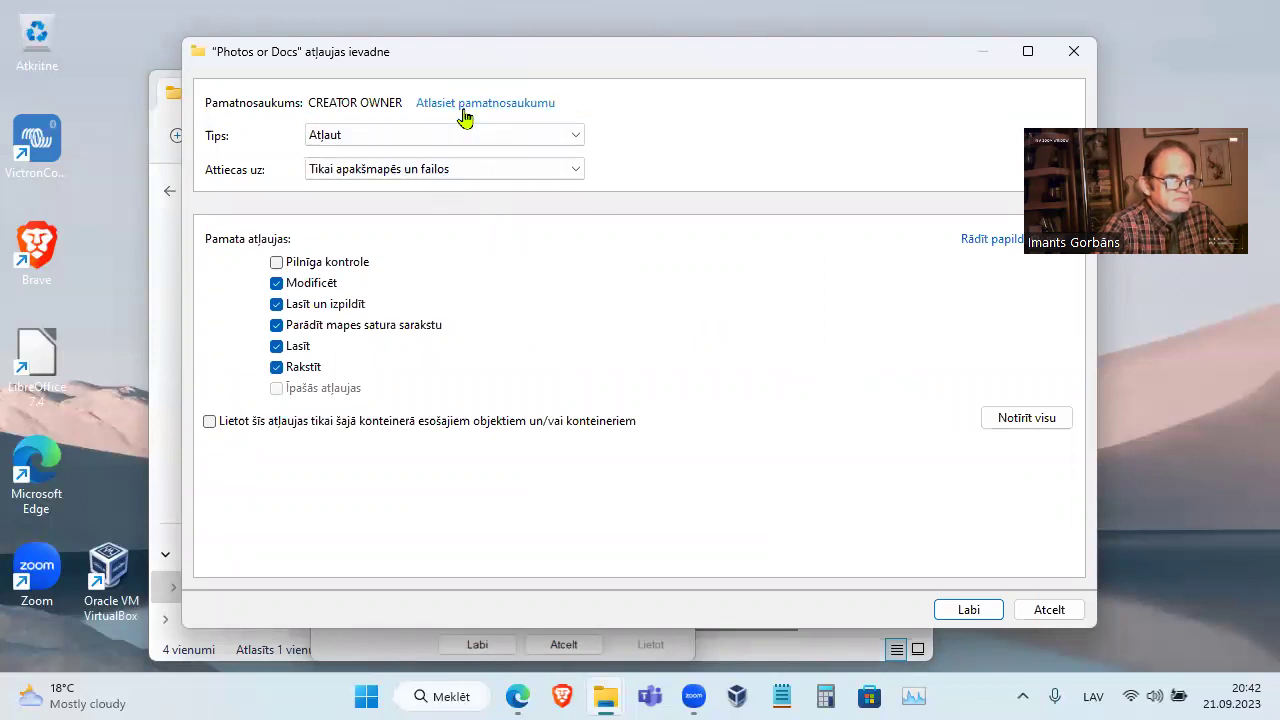
click(1046, 608)
Try adding a permission entry for CREATOR OWNER via the user search, then discard it
click(300, 478)
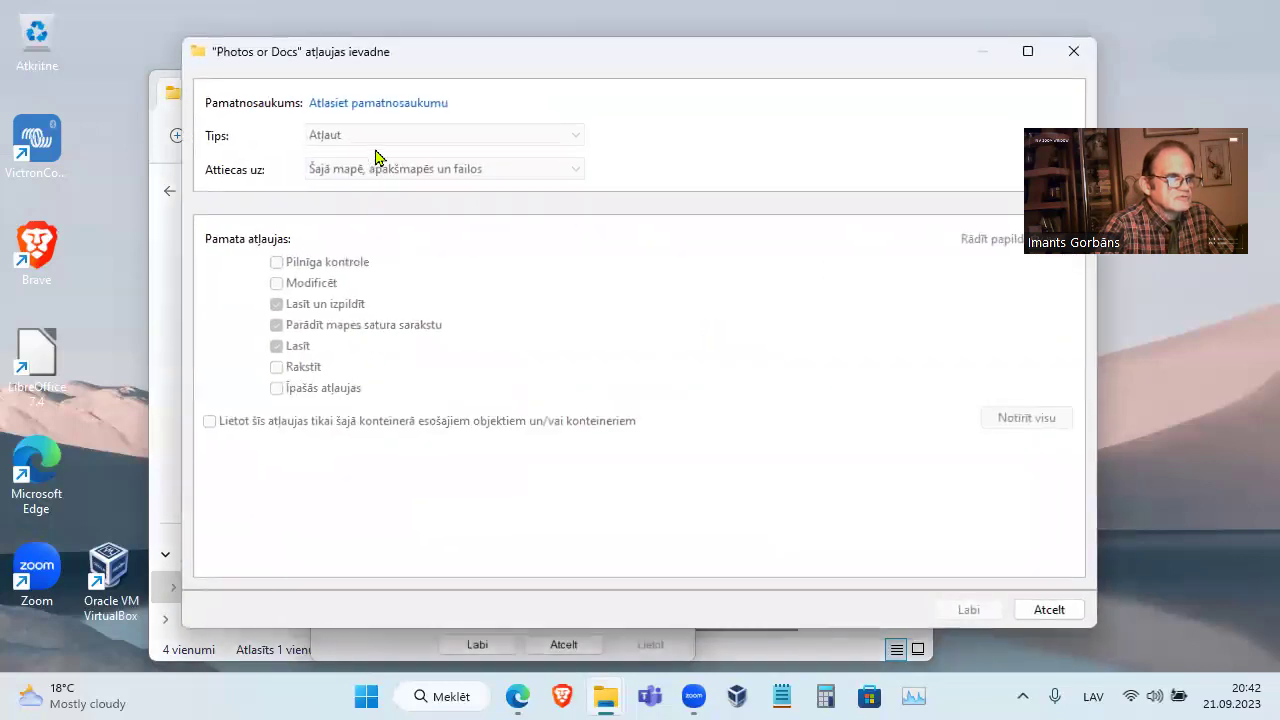
click(396, 105)
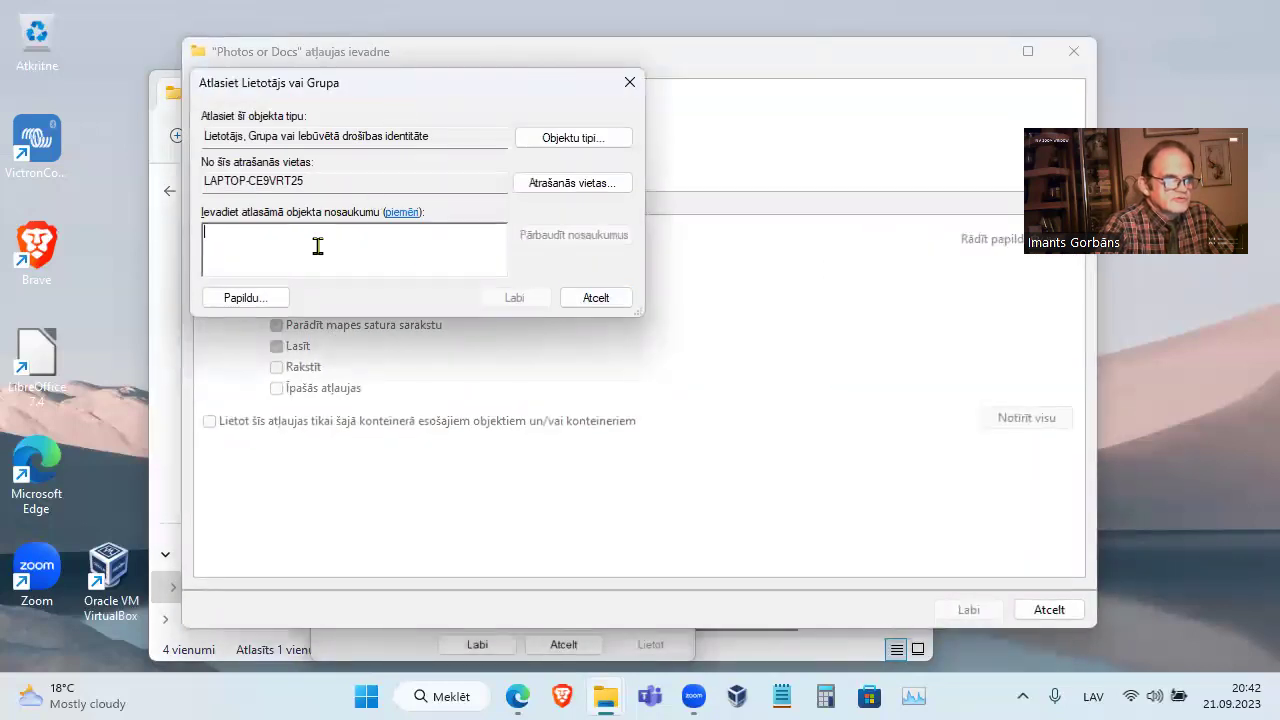
click(240, 297)
click(668, 291)
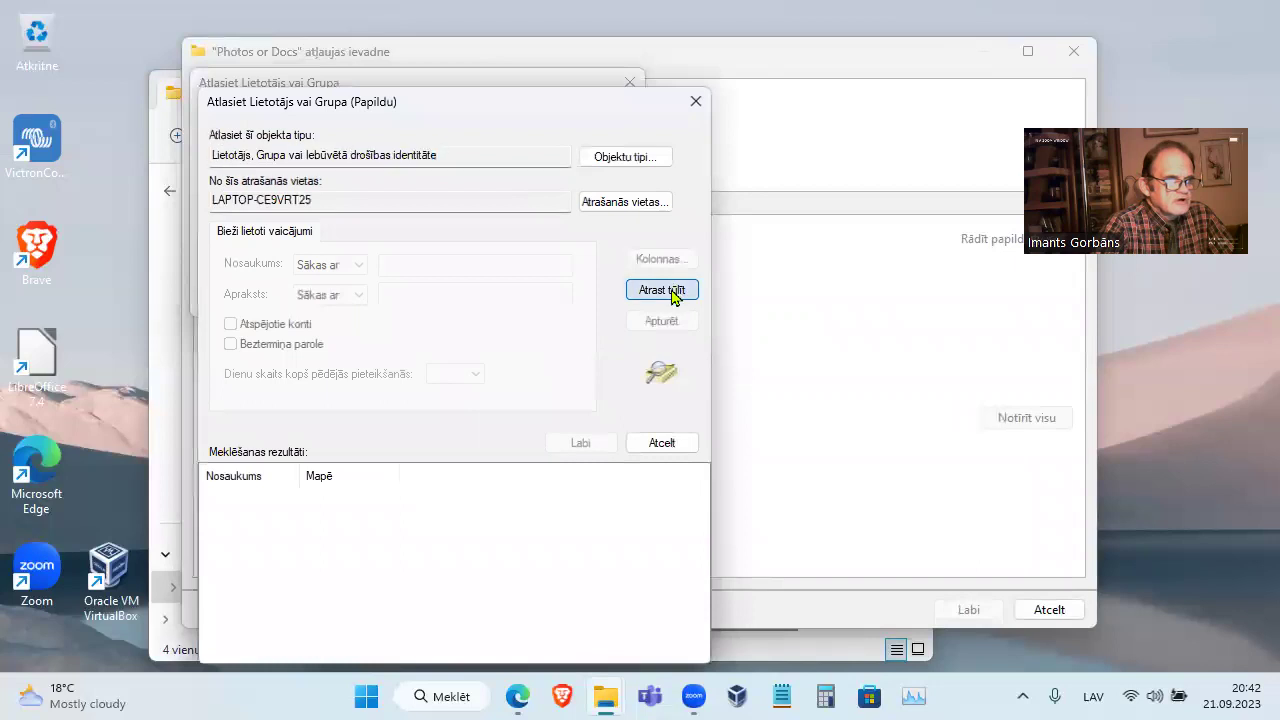
drag(300, 476, 407, 476)
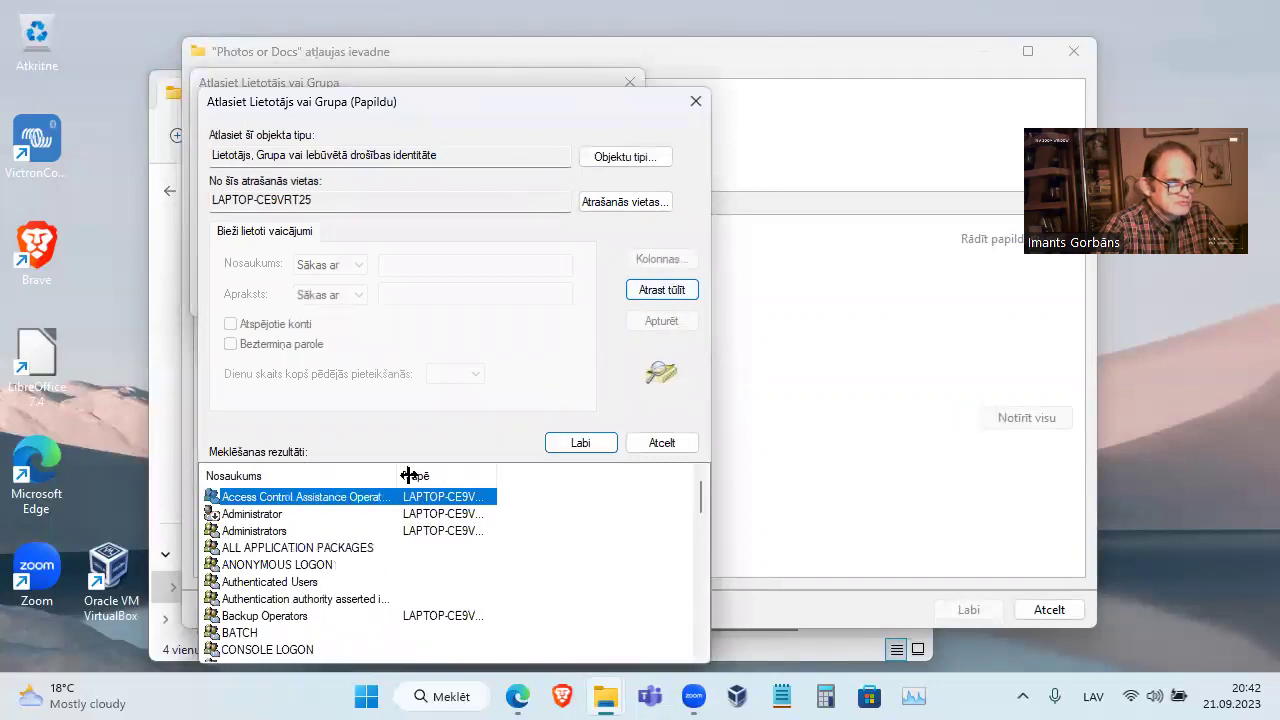
scroll(345, 585, down, 3)
click(280, 531)
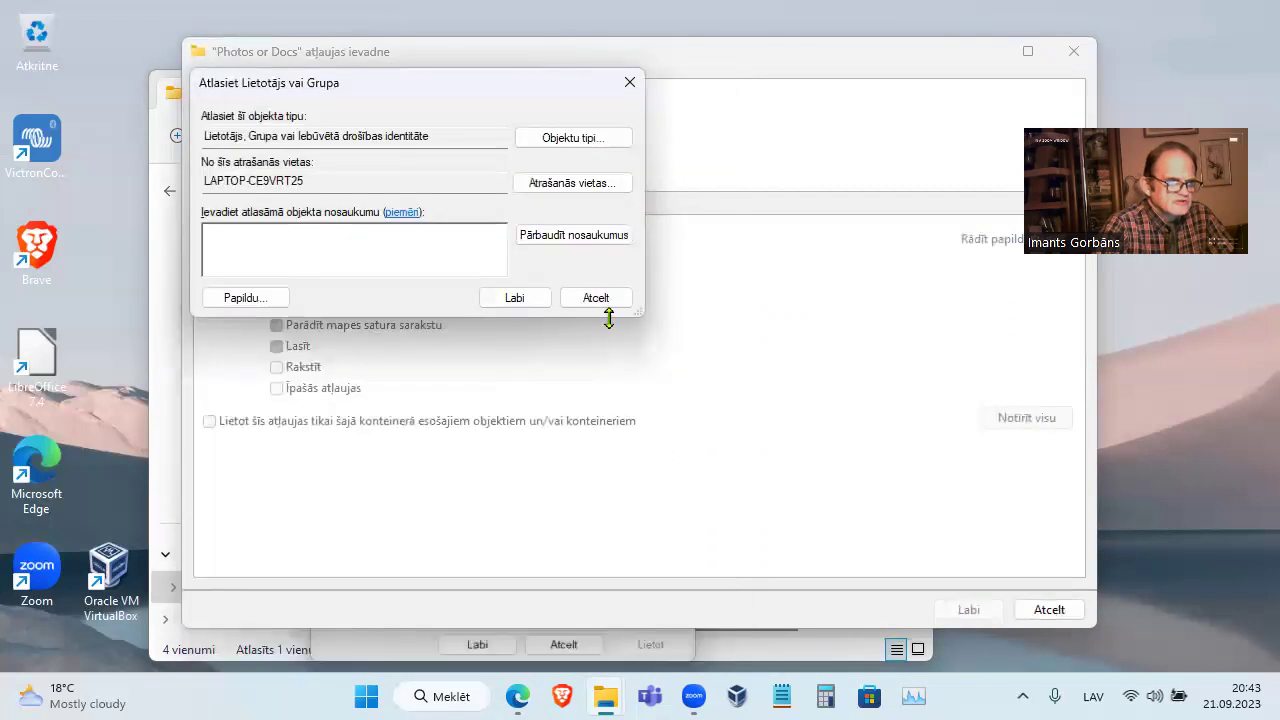
click(600, 298)
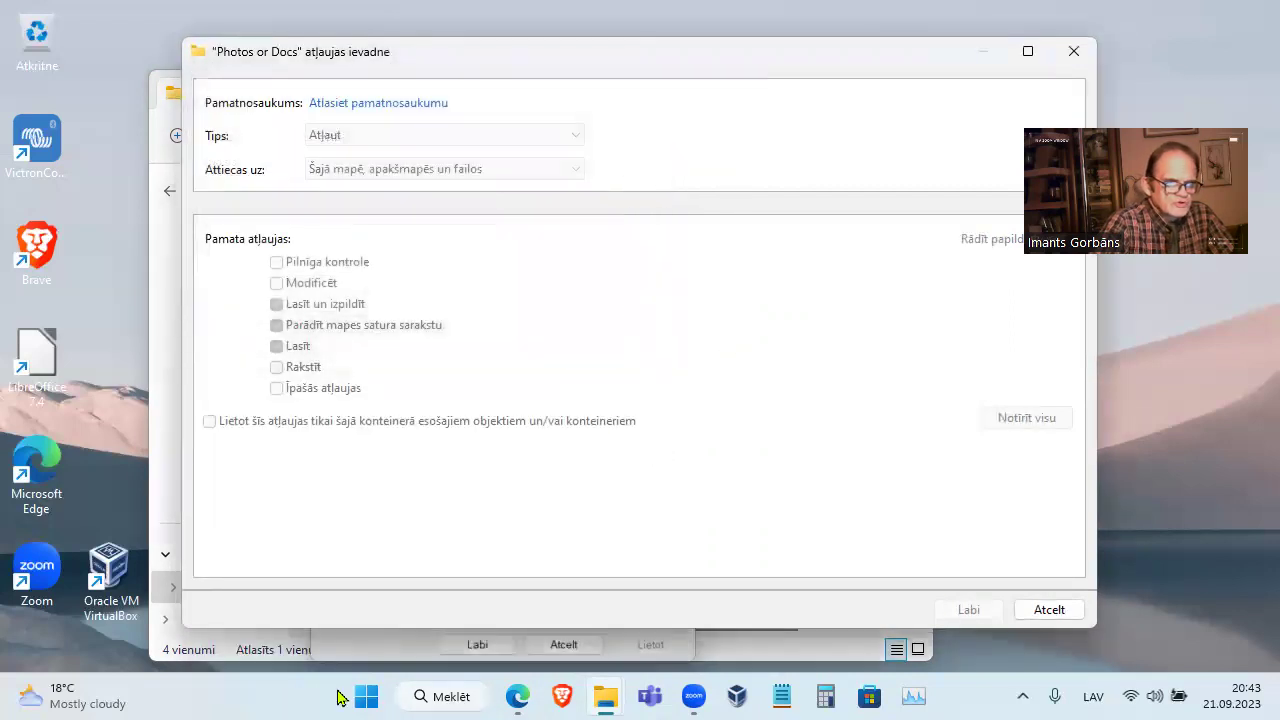
click(1057, 613)
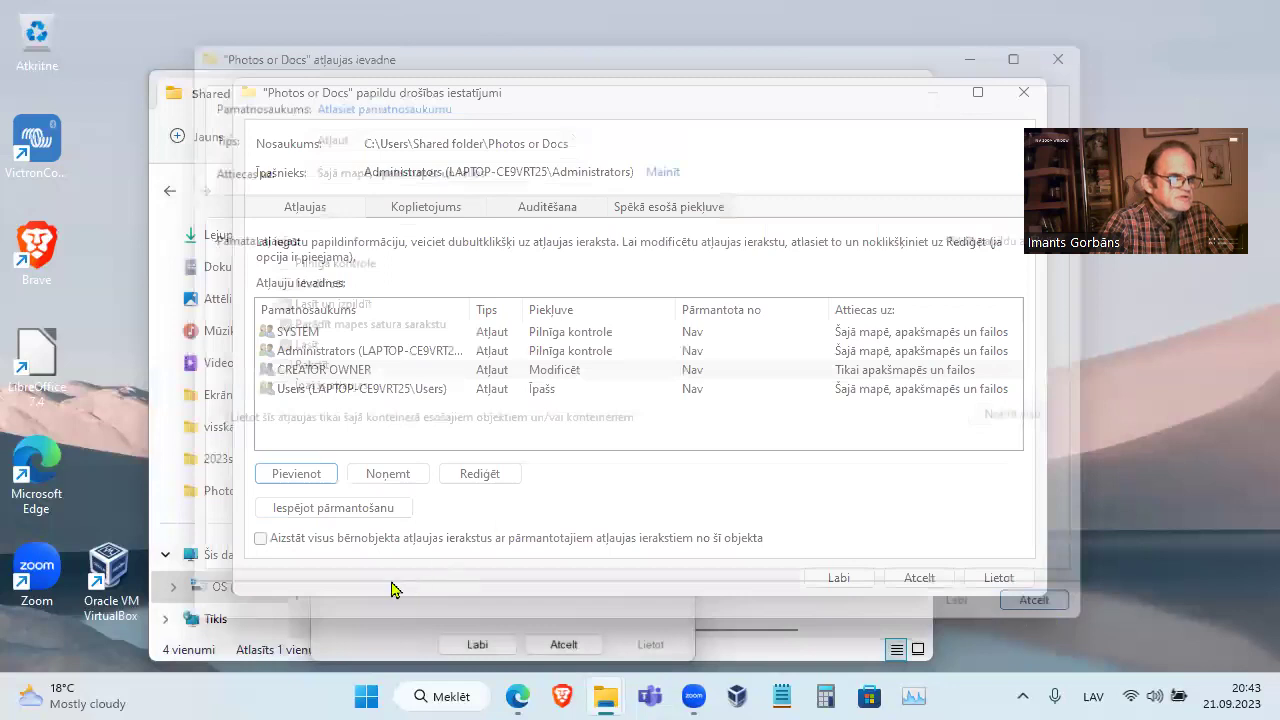
Close the advanced security settings and Photos or Docs properties without applying changes
click(560, 375)
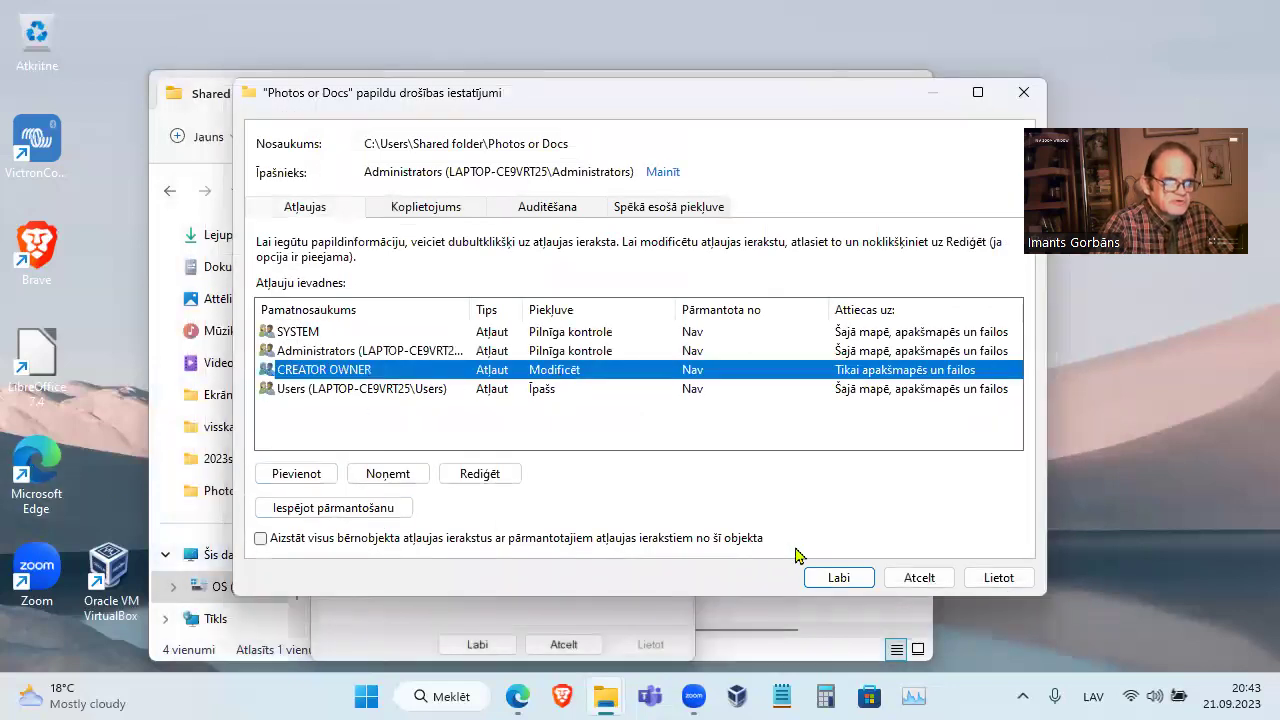
click(903, 587)
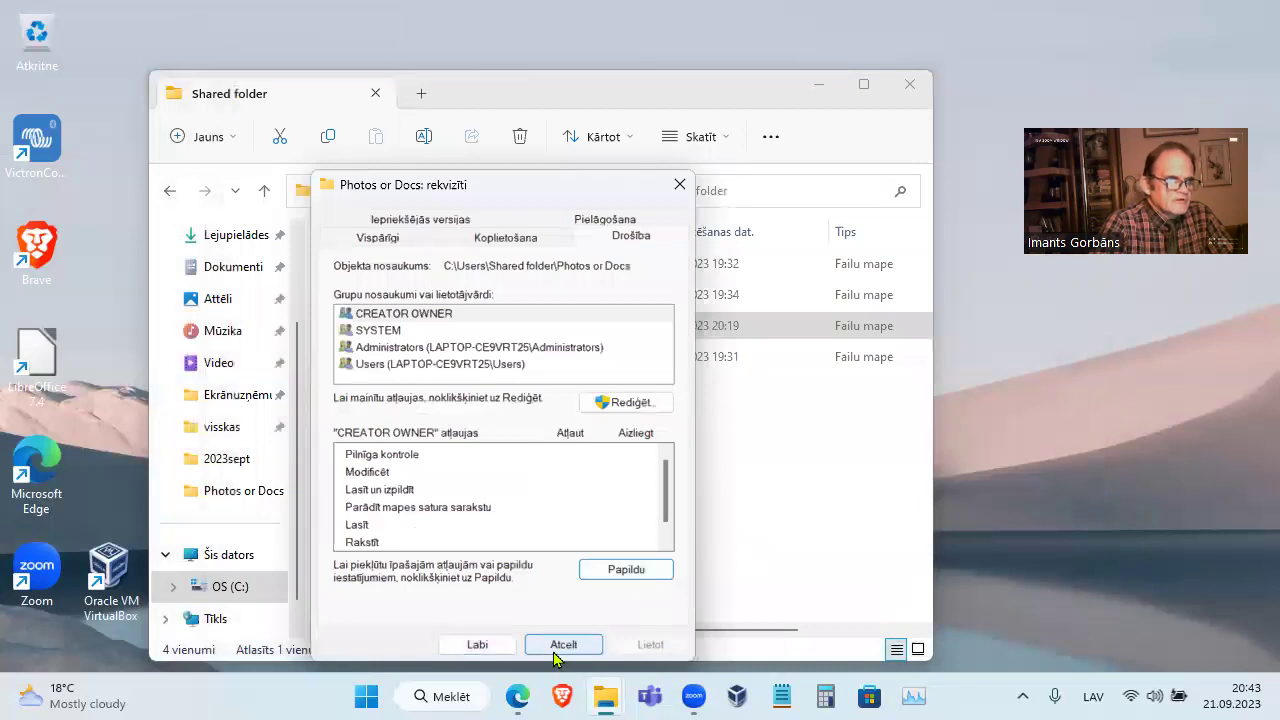
click(562, 645)
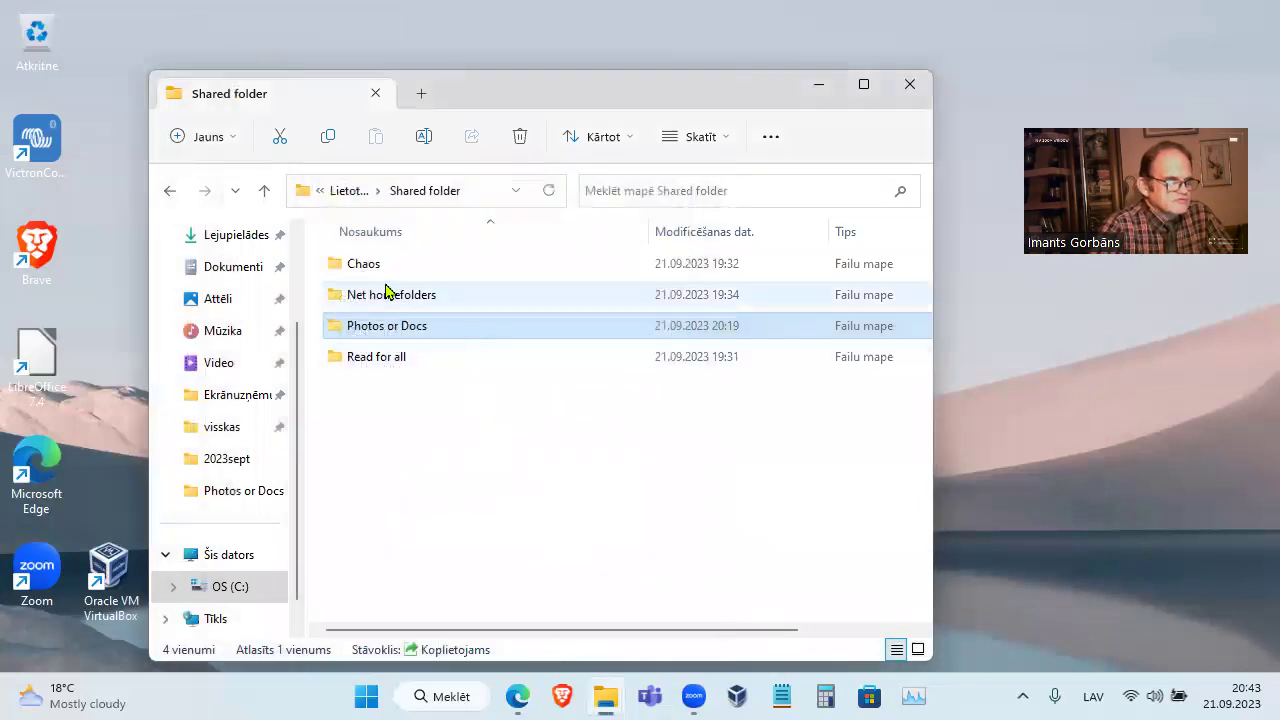
From Lietotāji, check Shared folder's Users security permissions, then view its Sharing tab
click(345, 191)
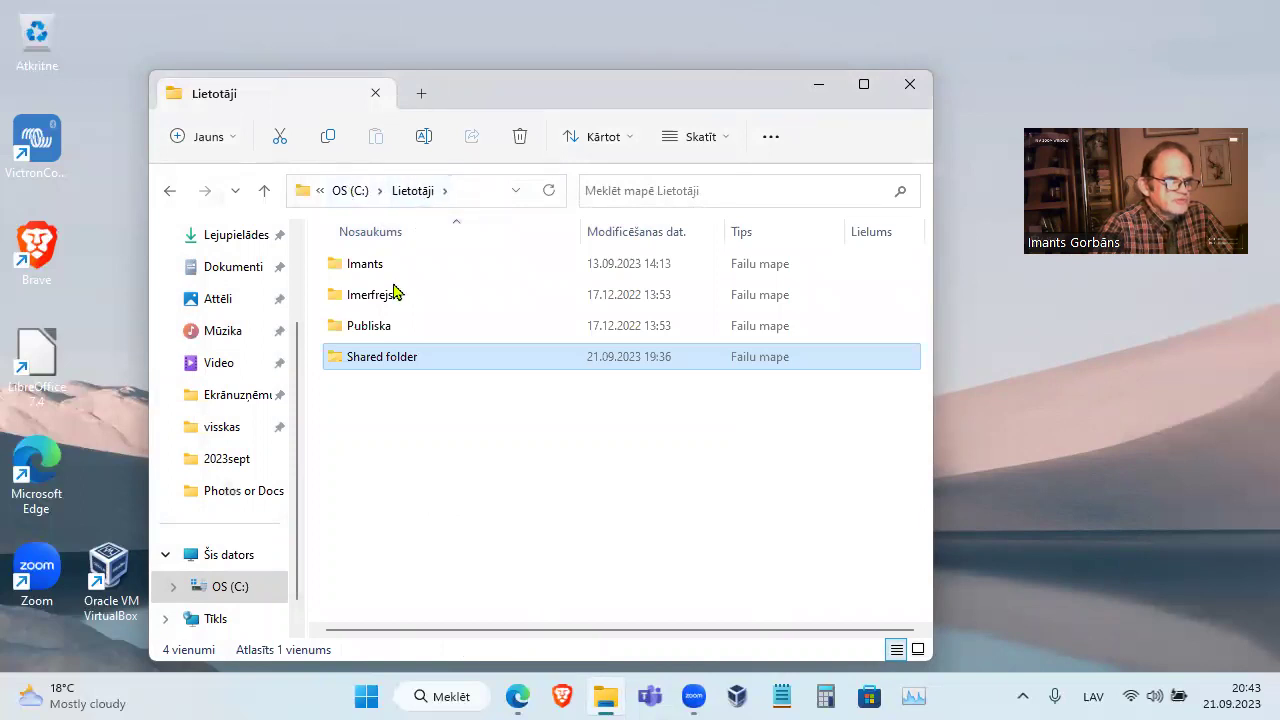
right_click(394, 364)
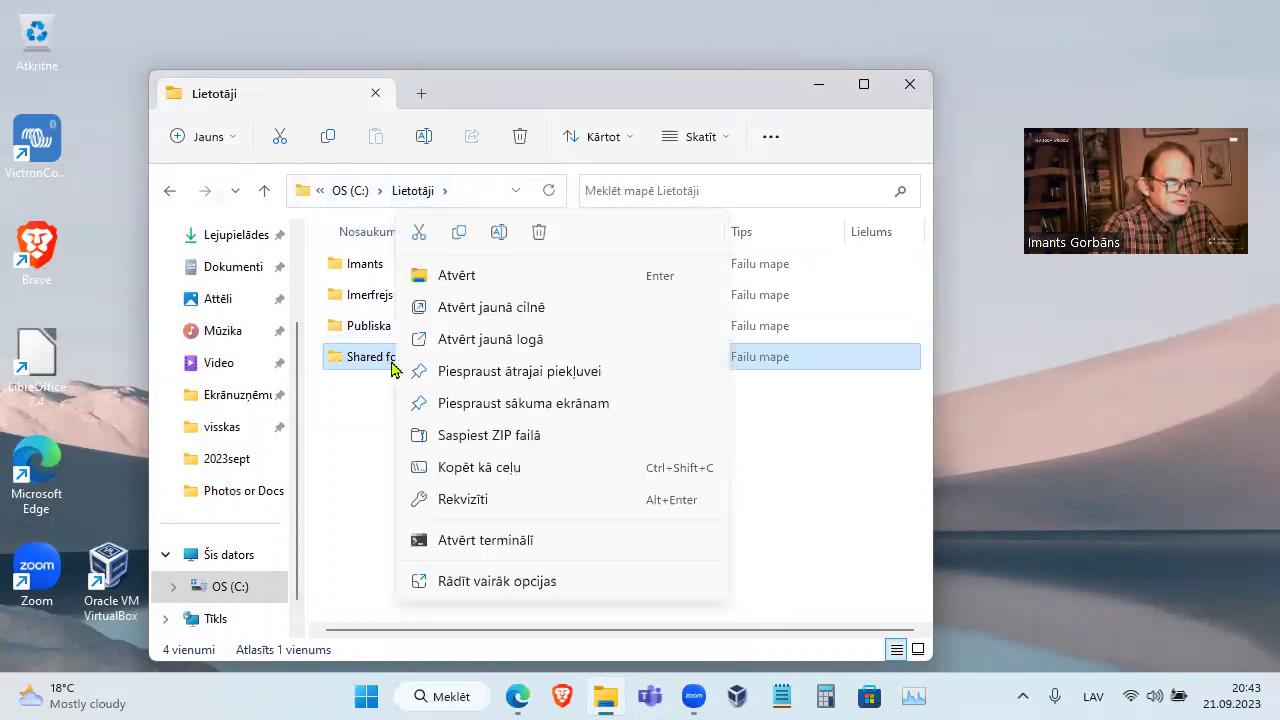
click(490, 505)
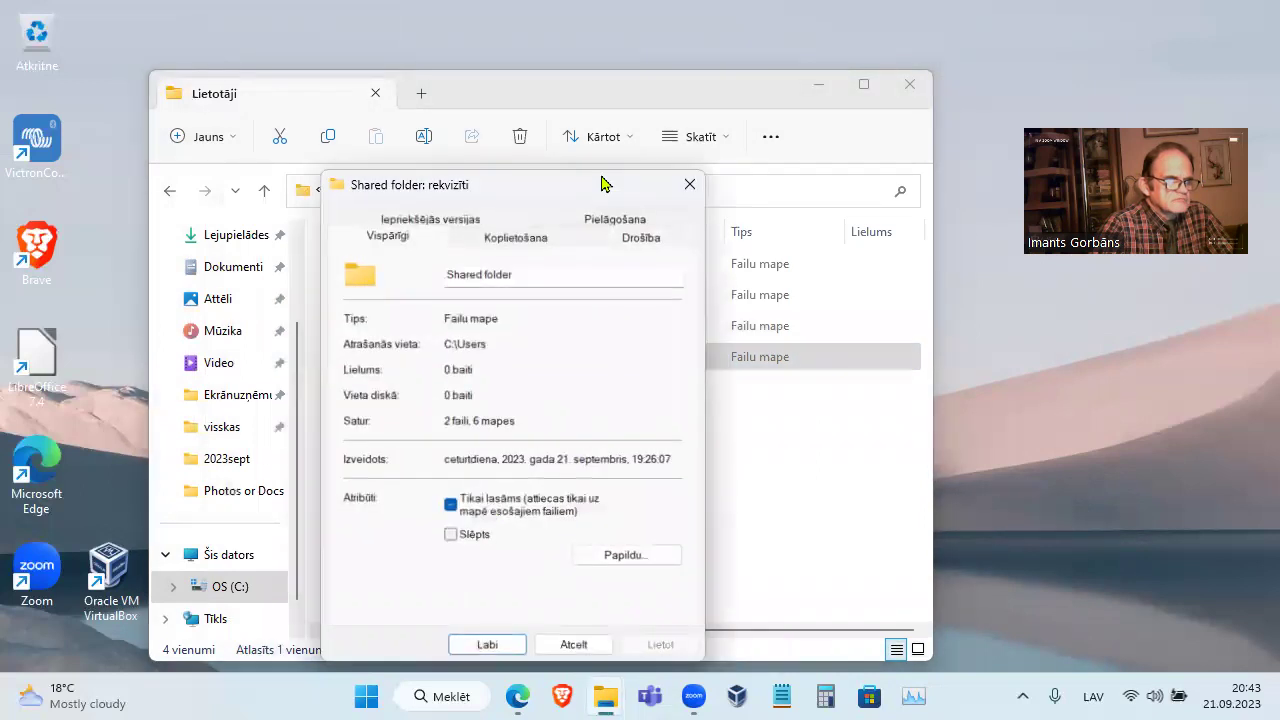
click(648, 240)
click(475, 350)
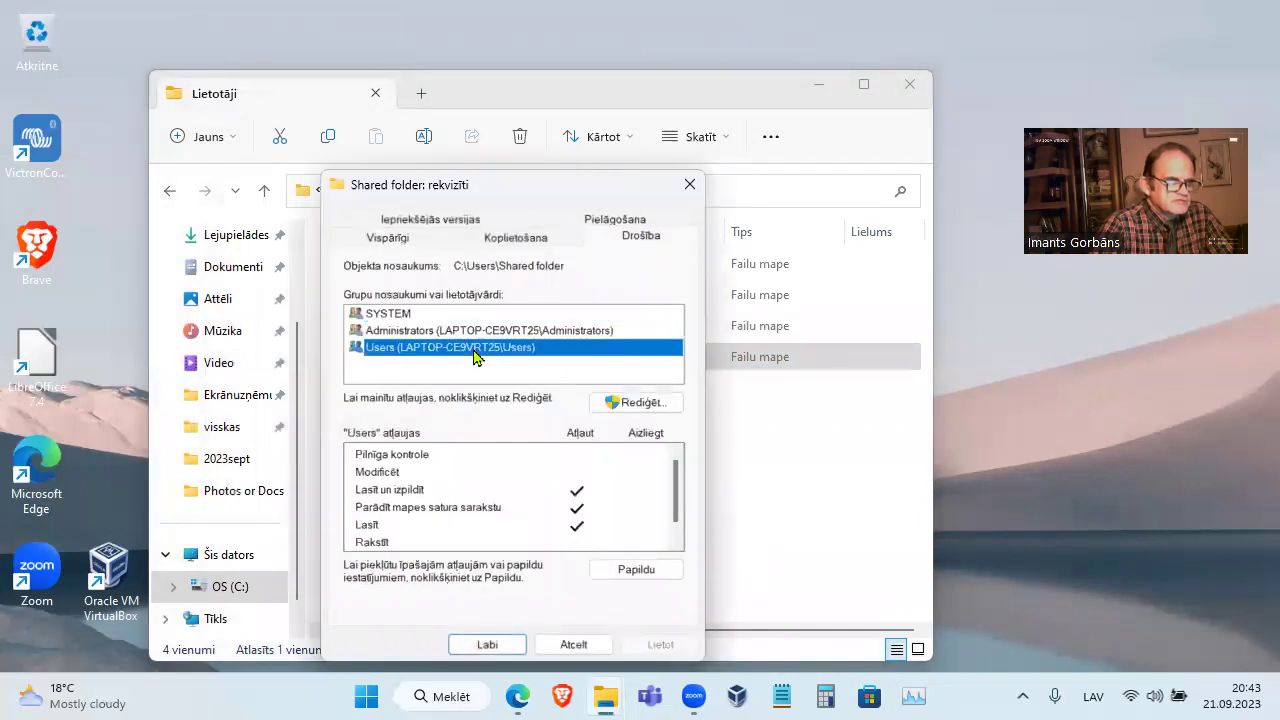
click(512, 240)
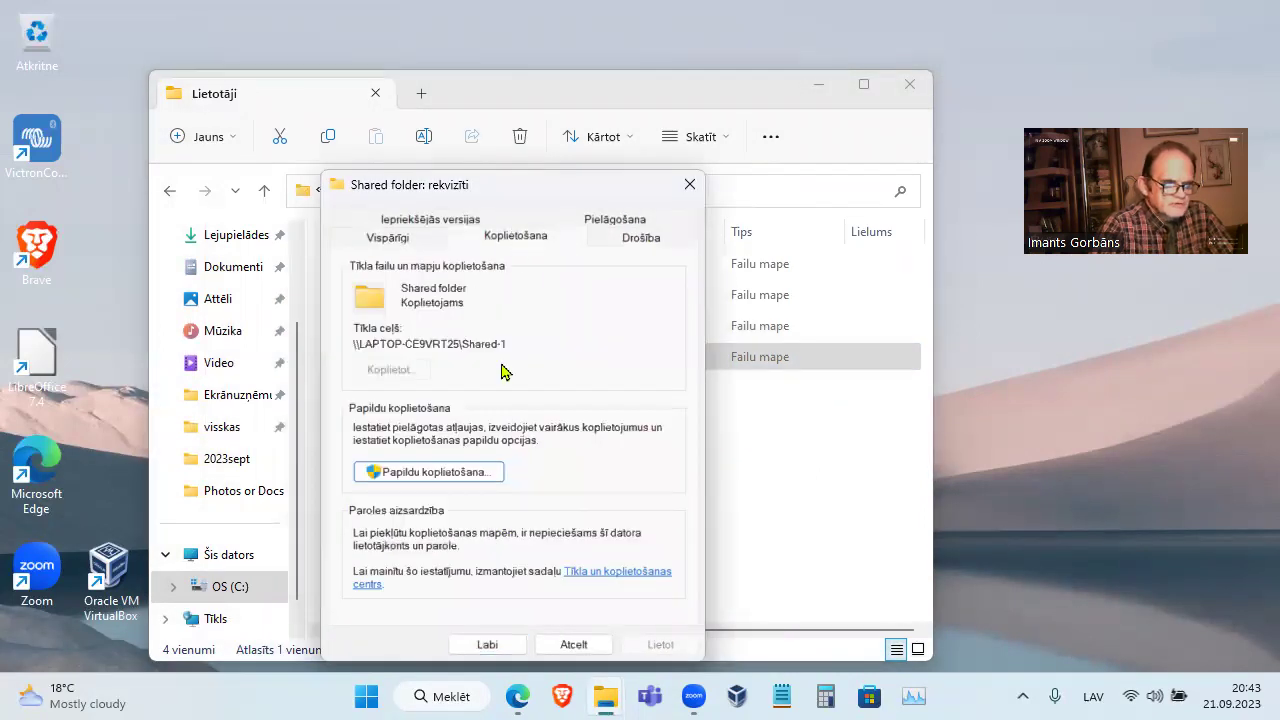
Review Shared-1's share permissions for Users and Administrators, closing Advanced Sharing unchanged
click(445, 471)
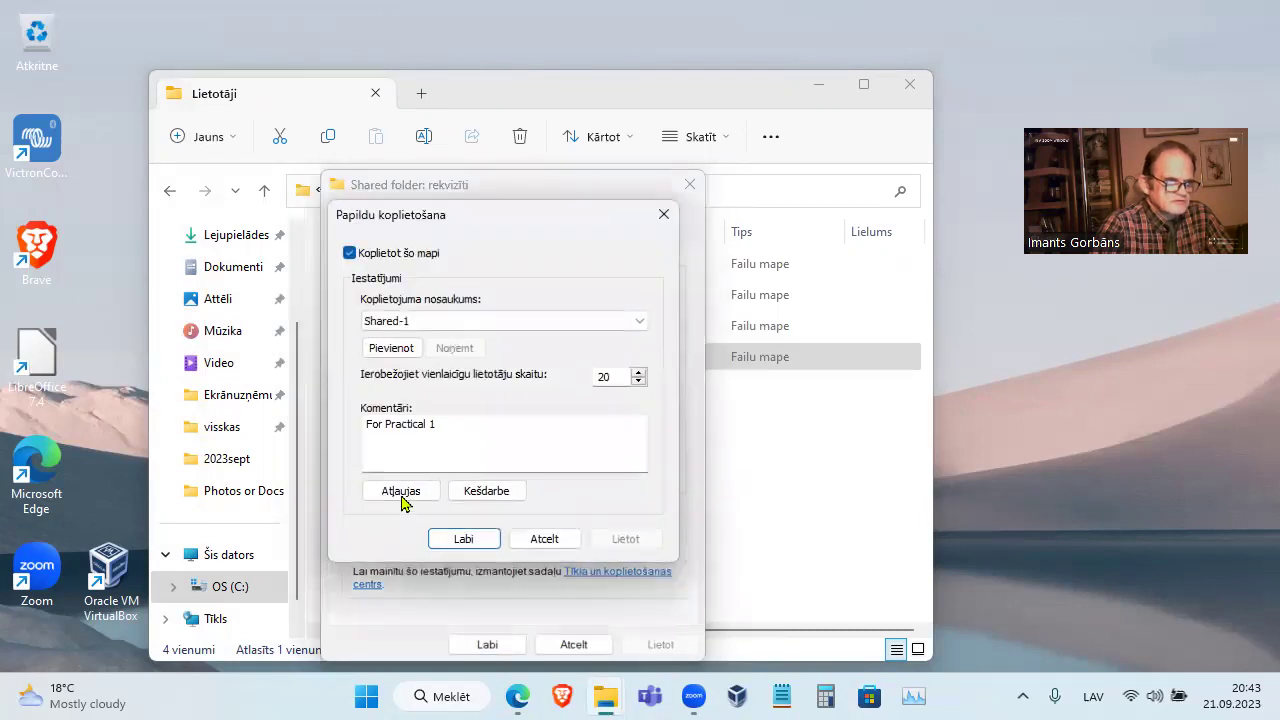
click(401, 491)
click(447, 325)
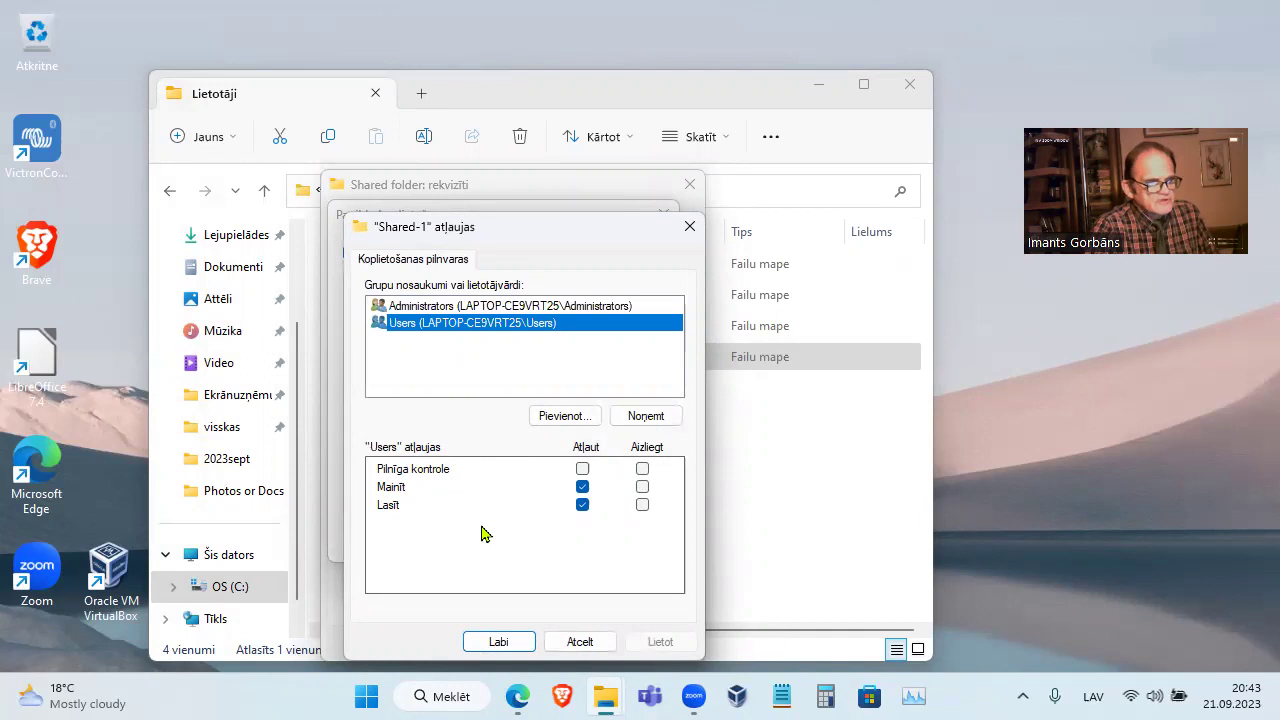
click(590, 308)
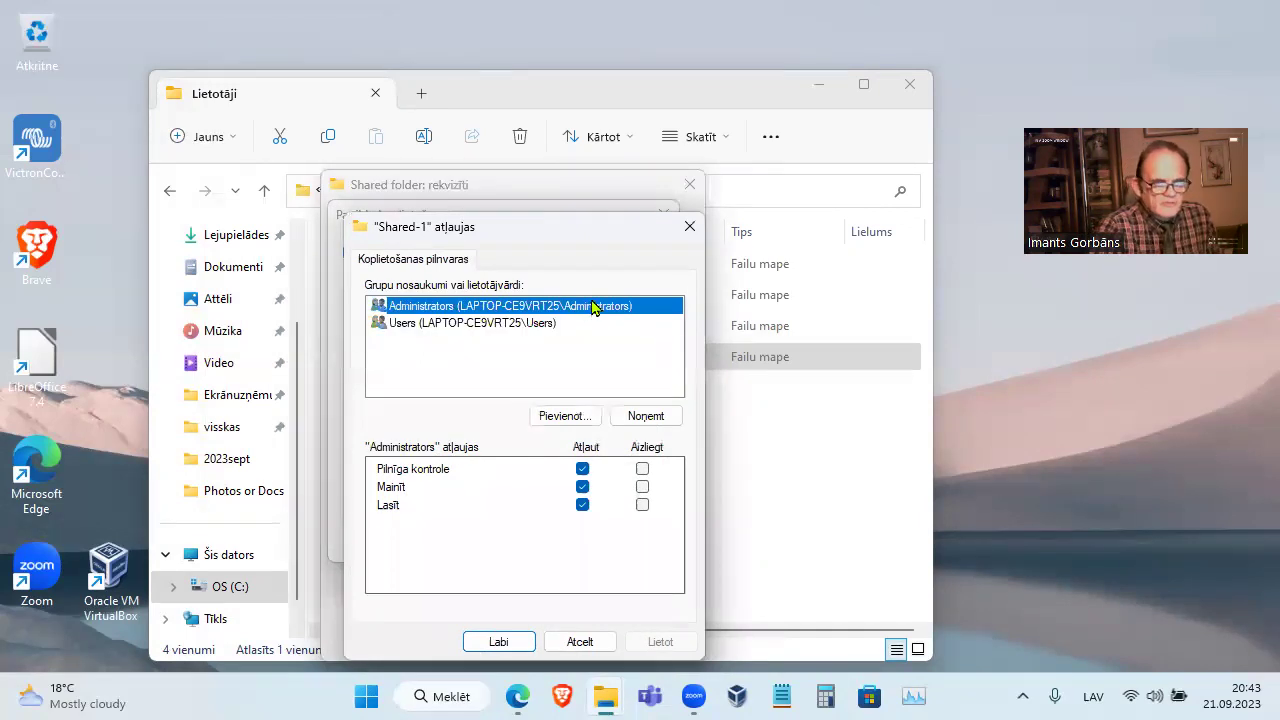
click(412, 324)
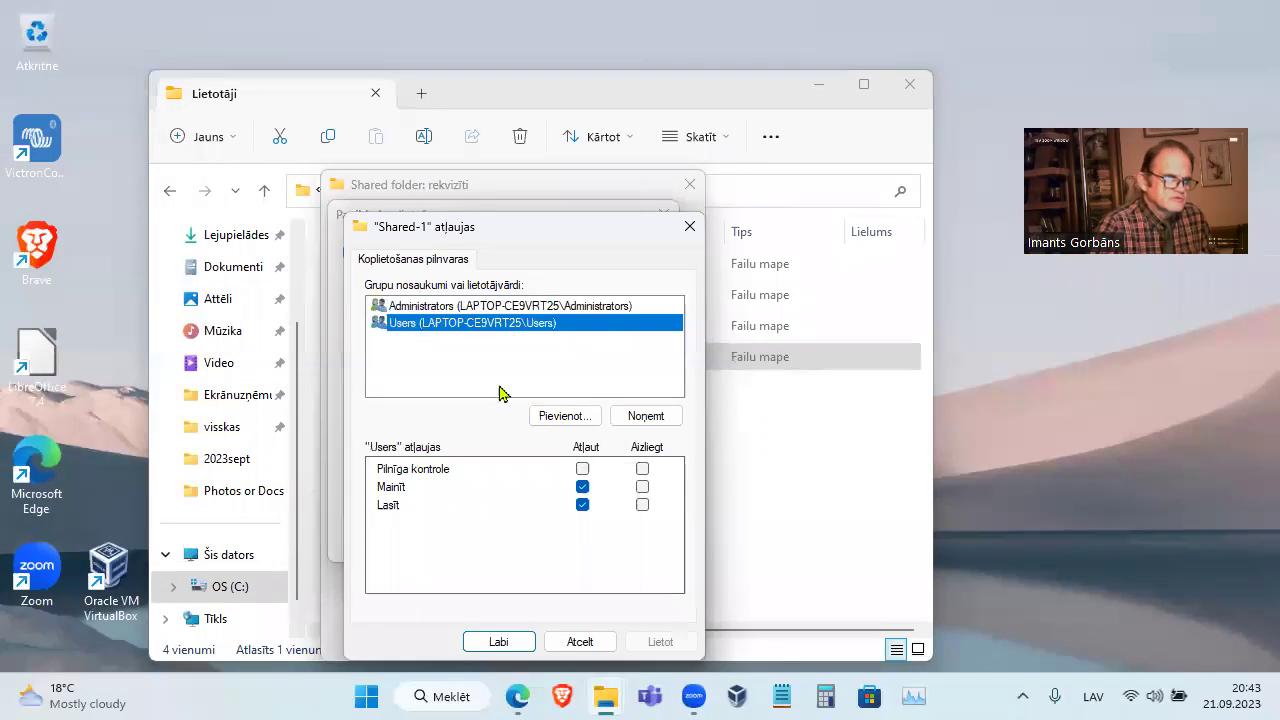
click(575, 640)
click(551, 533)
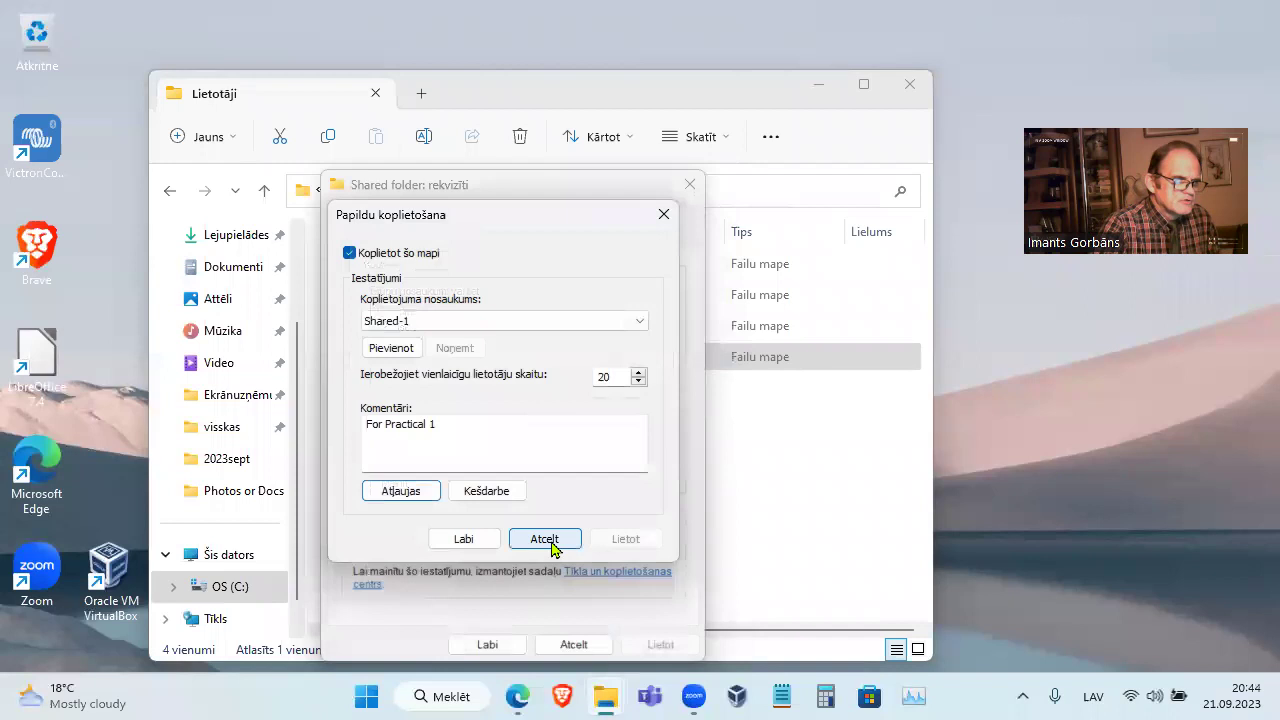
Copy the \\LAPTOP-CE9VRT25\Shared-1 network path and close Shared folder's properties
mouse_move(514, 344)
mouse_down()
mouse_move(348, 344)
mouse_move(508, 344)
mouse_up()
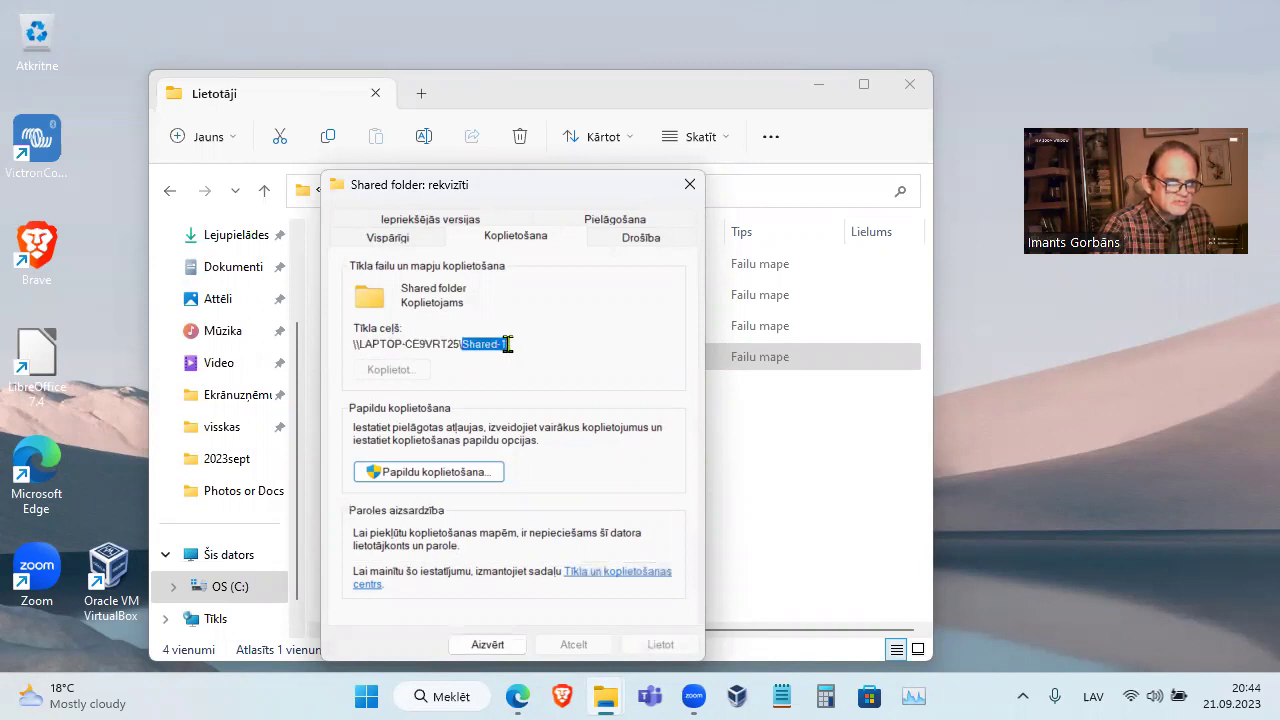
click(466, 472)
click(372, 318)
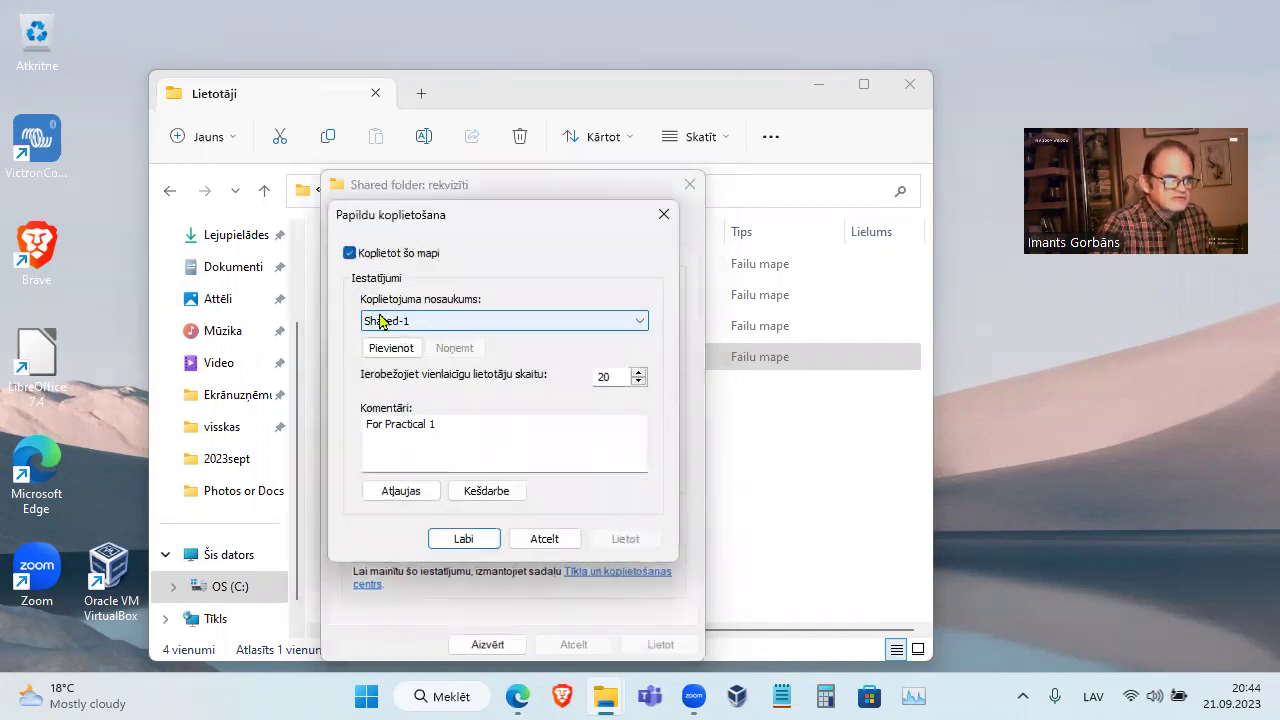
click(544, 538)
drag(500, 346, 343, 346)
right_click(384, 345)
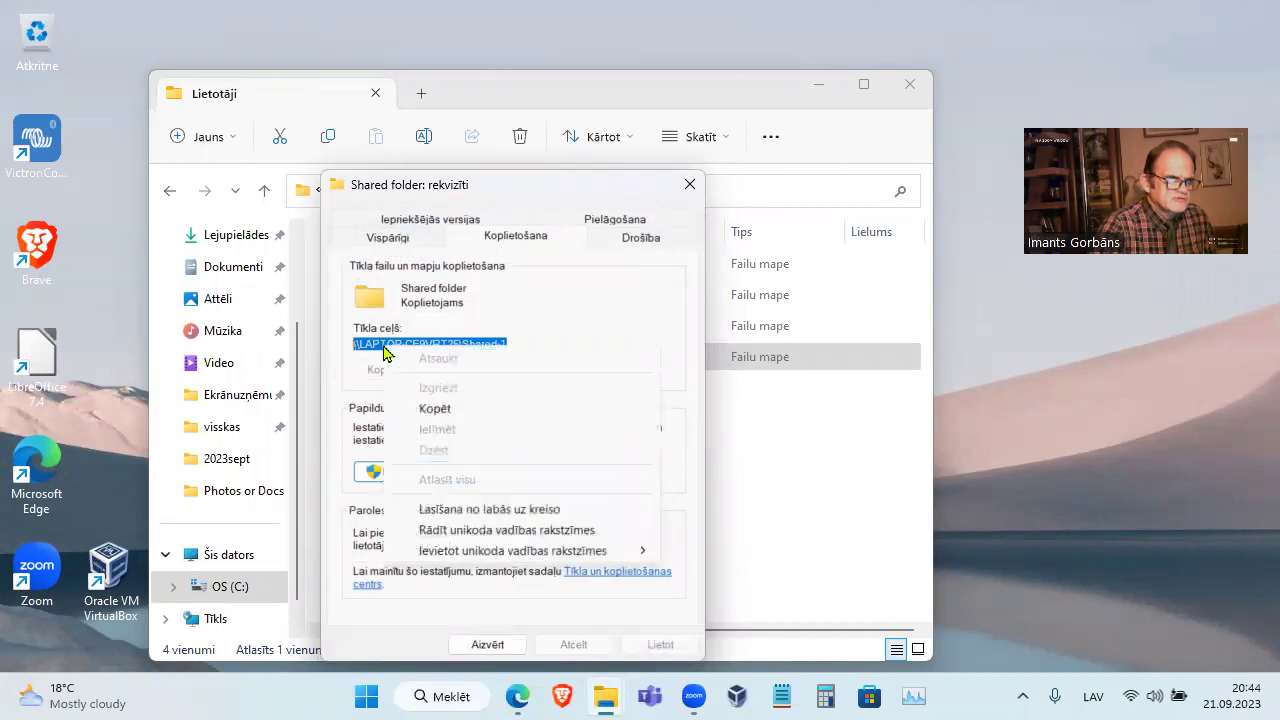
click(426, 407)
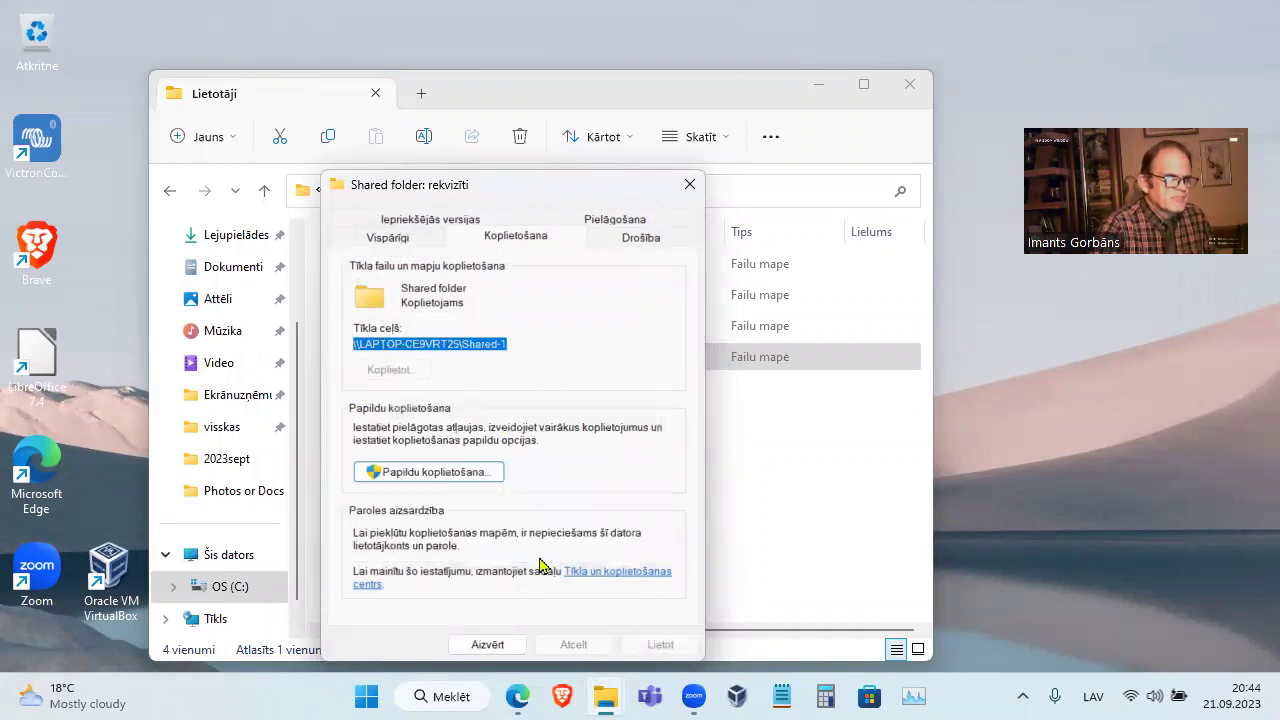
click(484, 645)
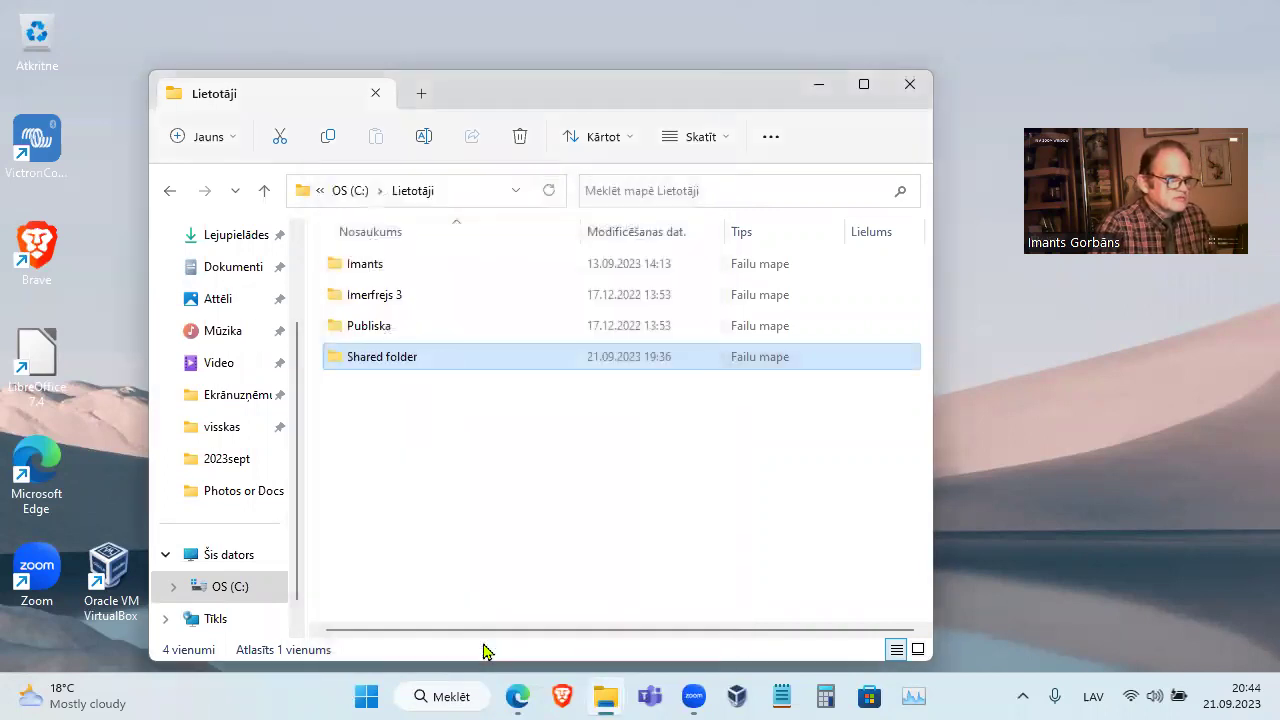
Set up mapping drive Z: to \\LAPTOP-CE9VRT25\Shared-1, using different credentials
right_click(232, 561)
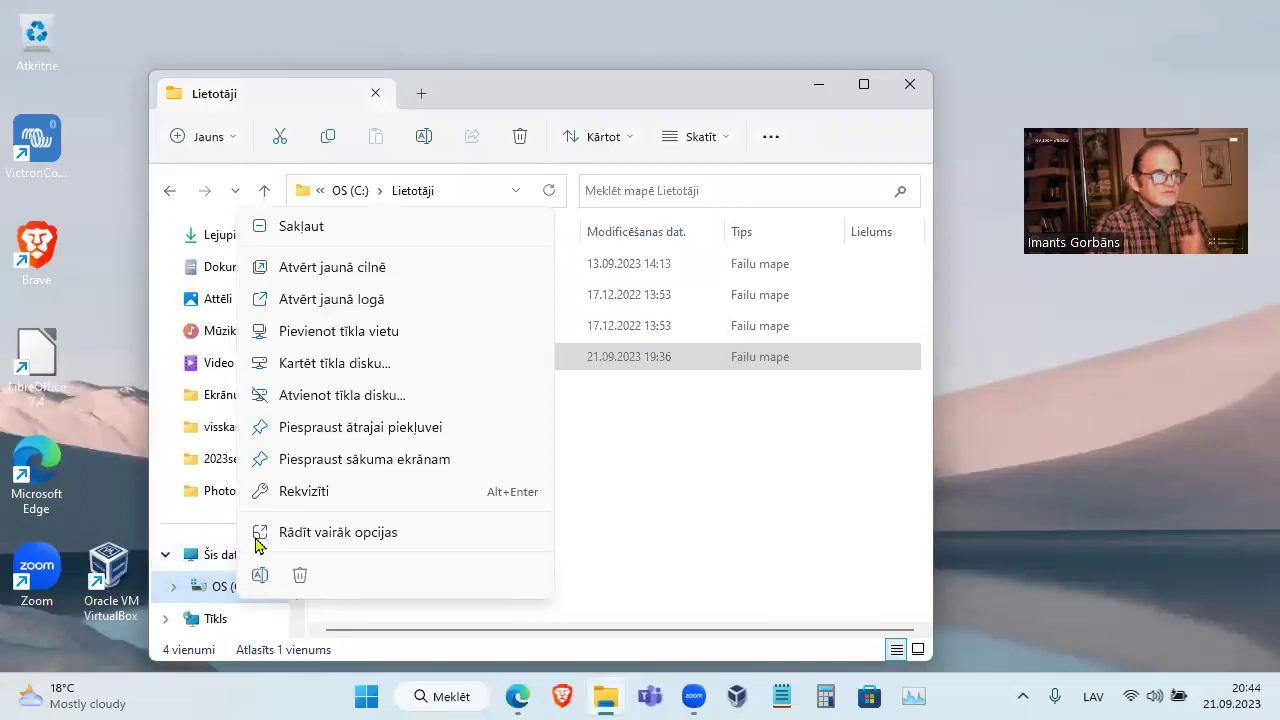
click(352, 367)
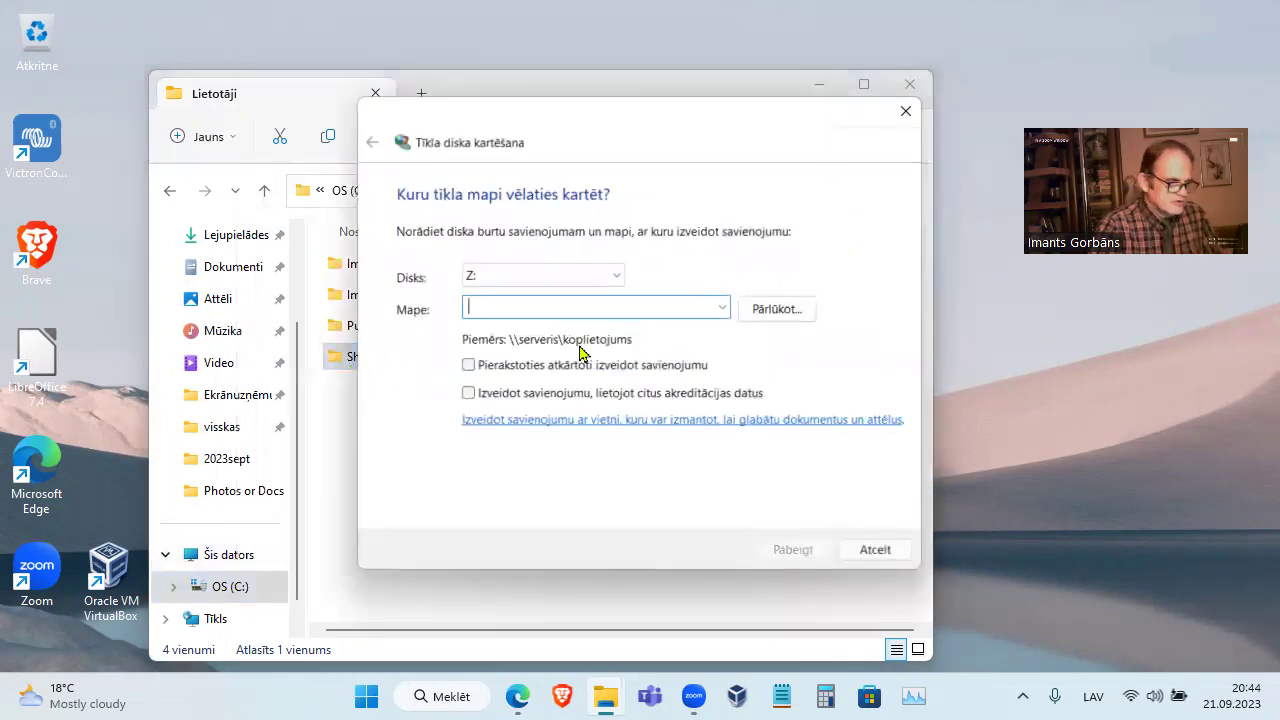
click(723, 308)
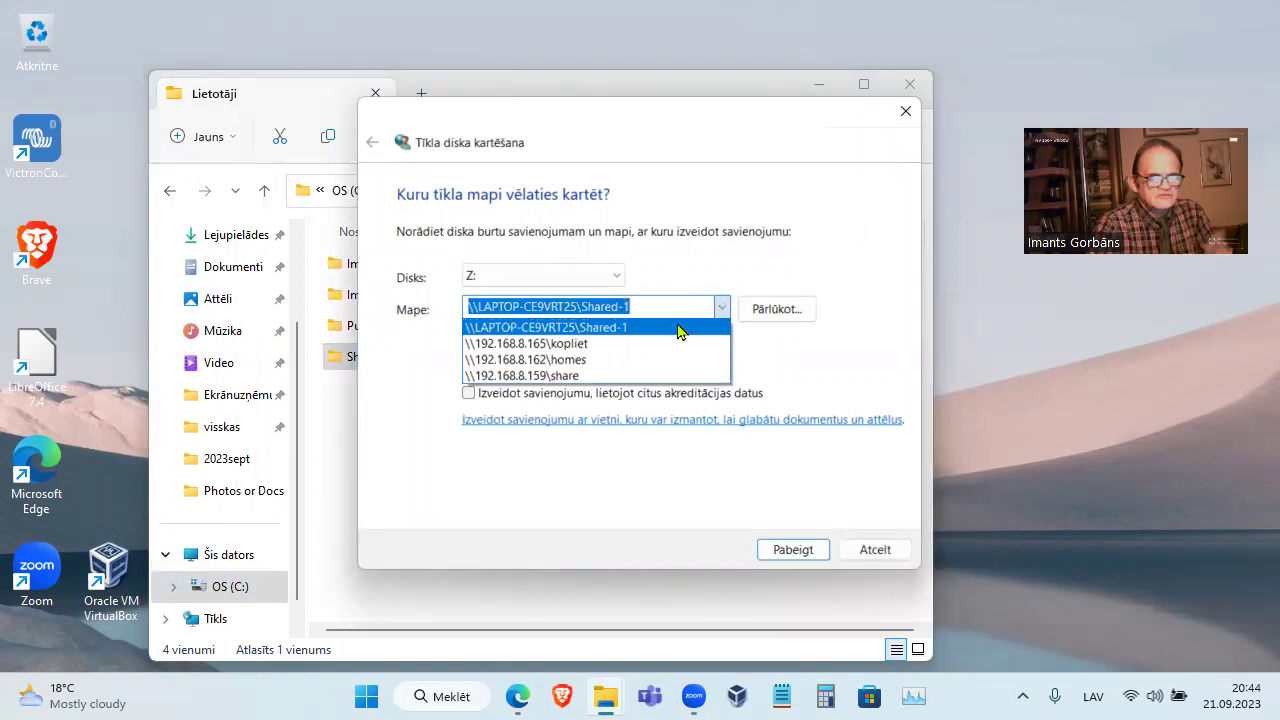
click(678, 331)
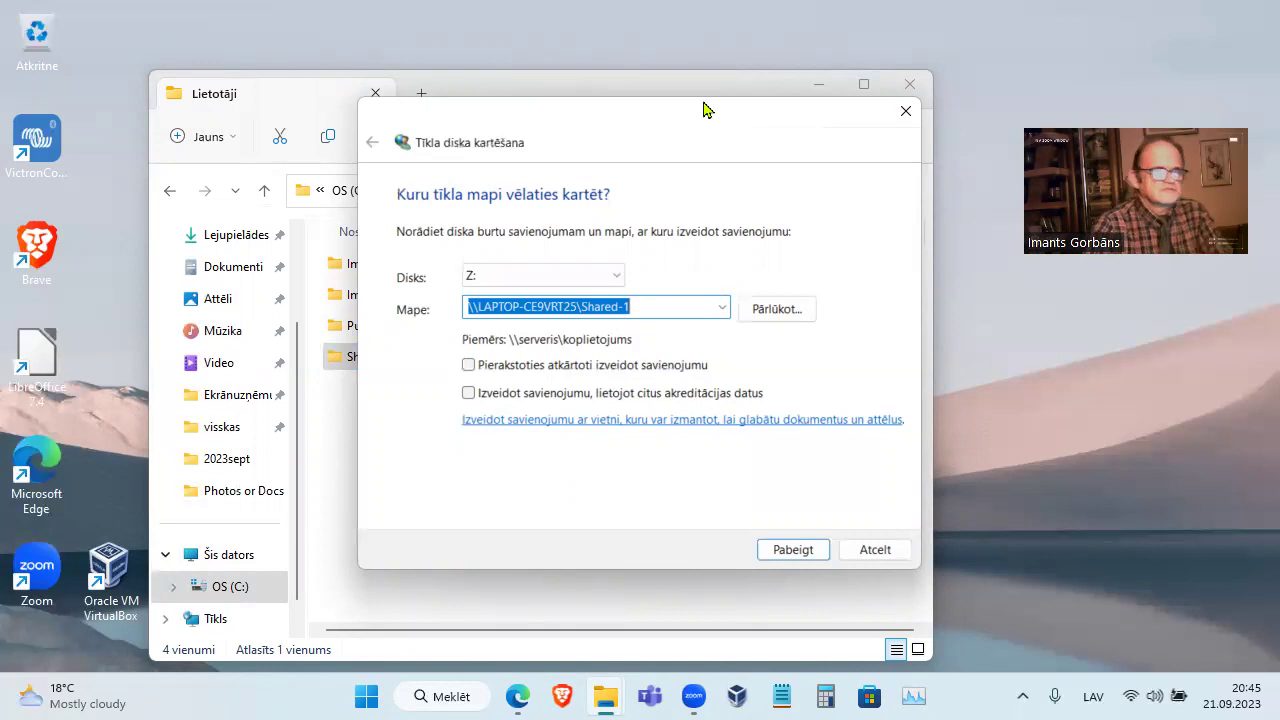
click(469, 393)
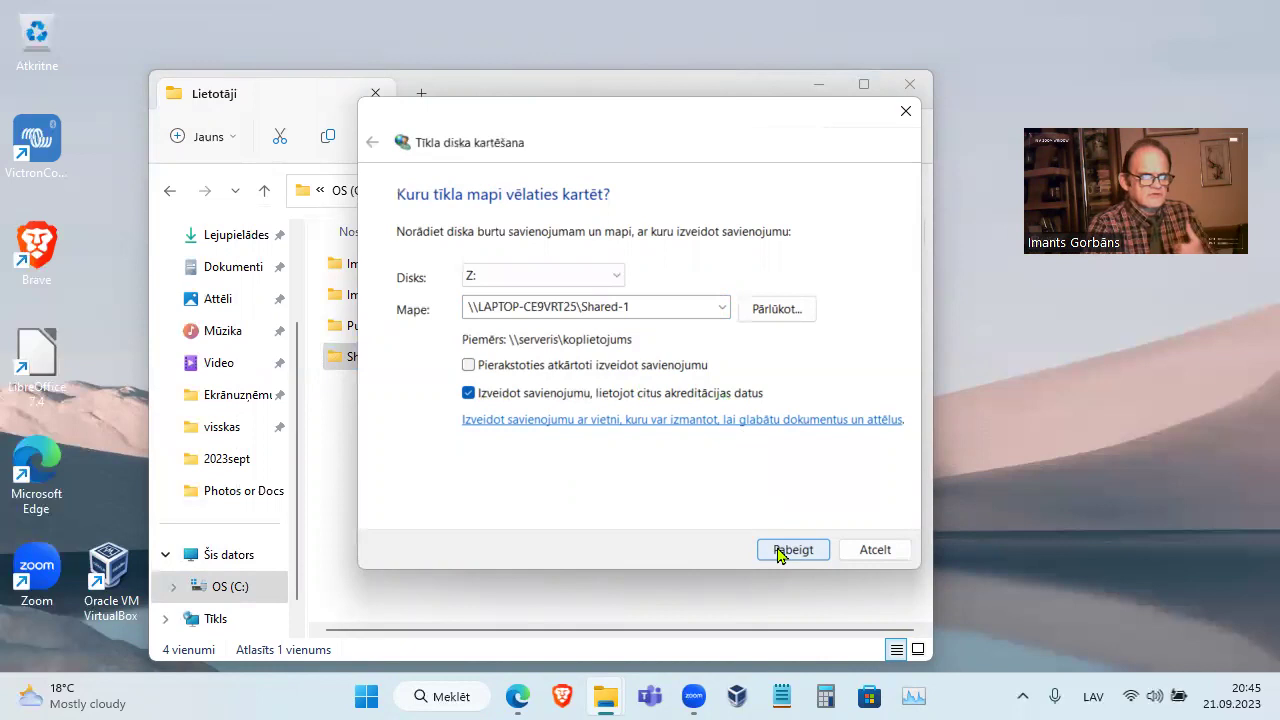
Finish the mapping and sign in with the test1 account's username and password
click(780, 551)
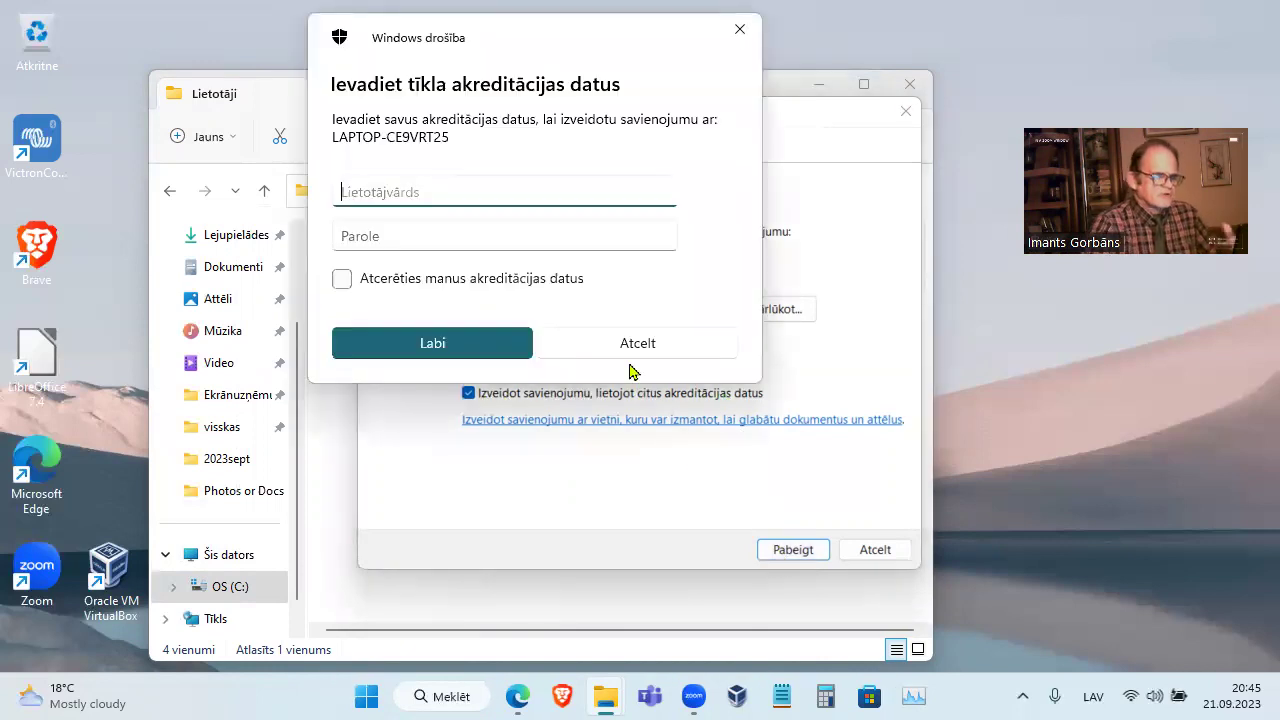
text(test1)
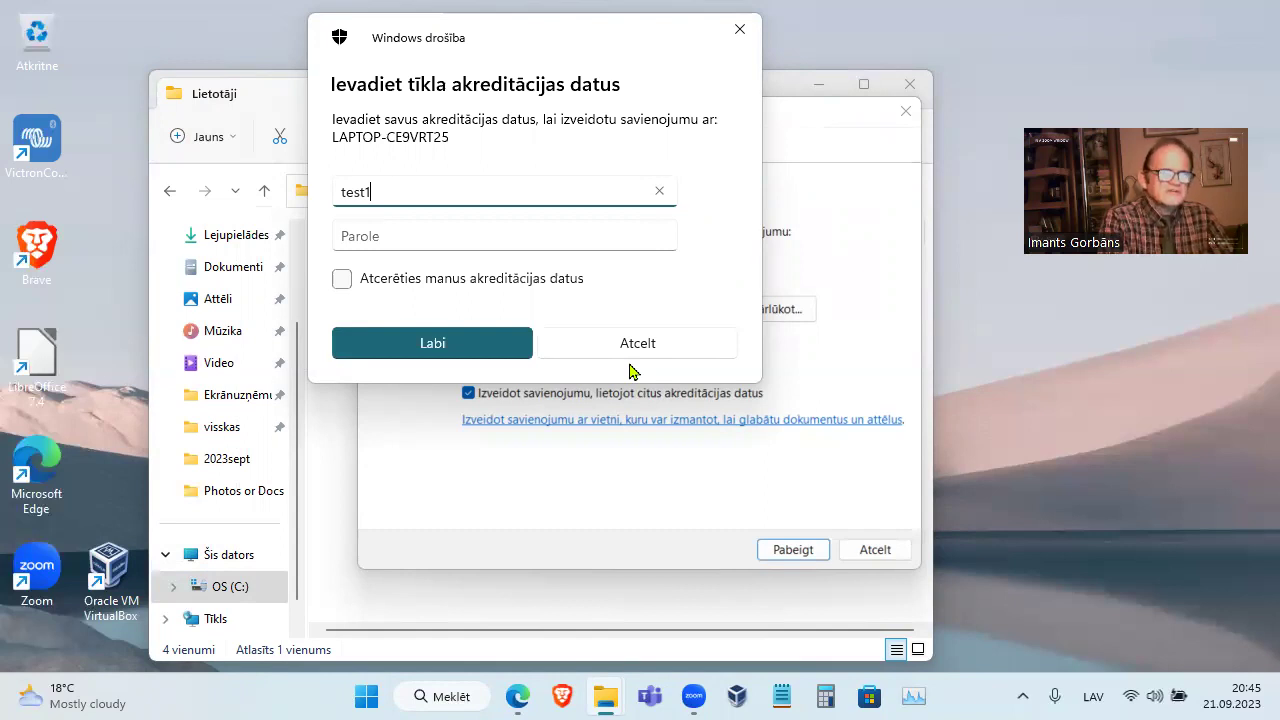
key(Tab)
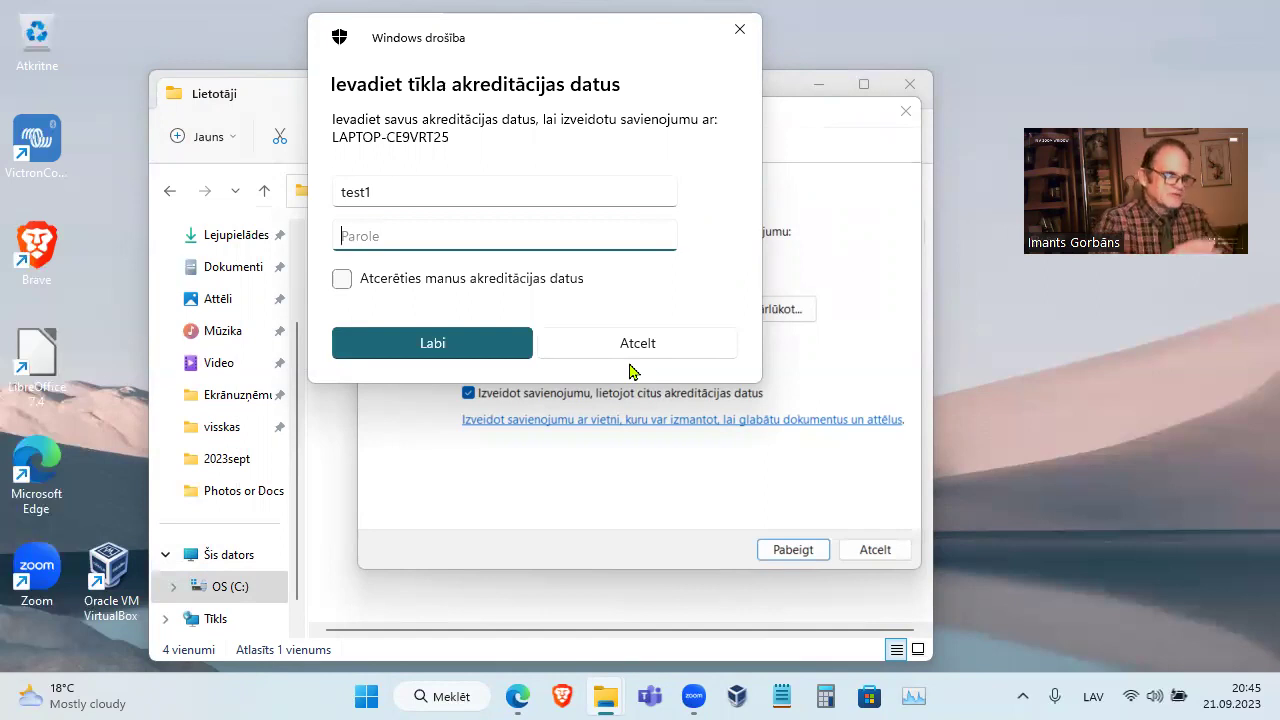
text(test)
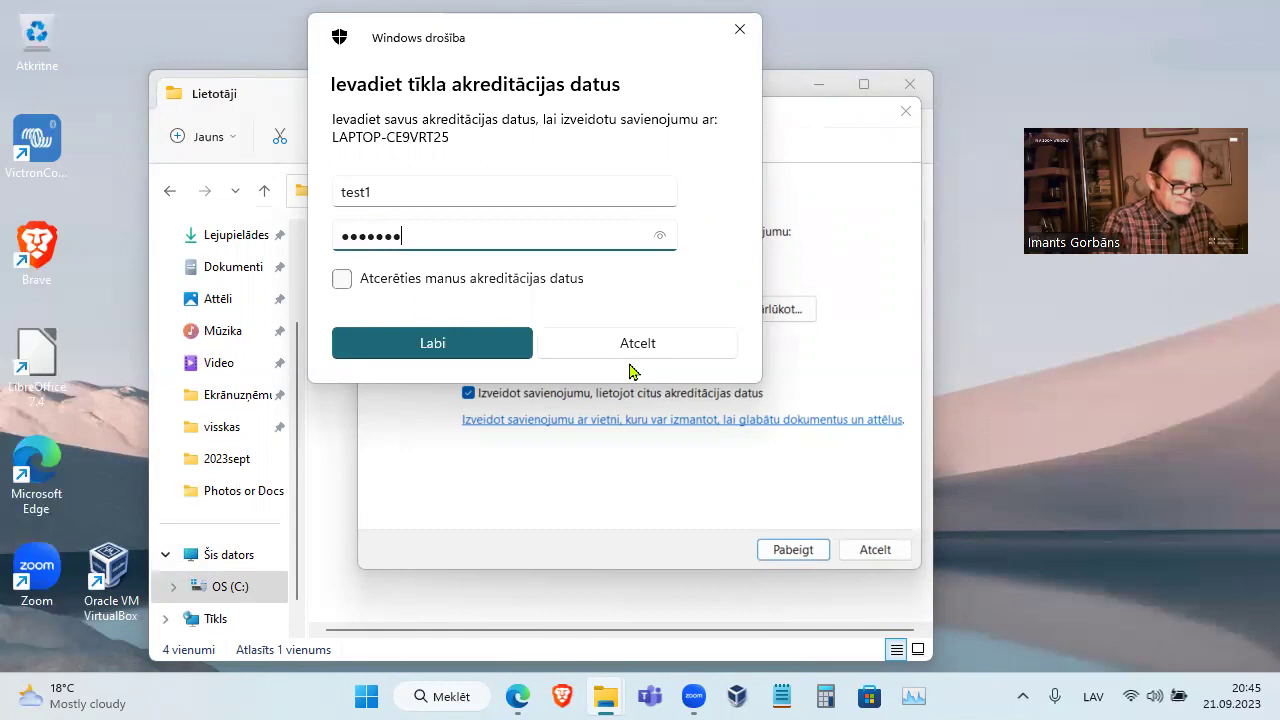
key(Return)
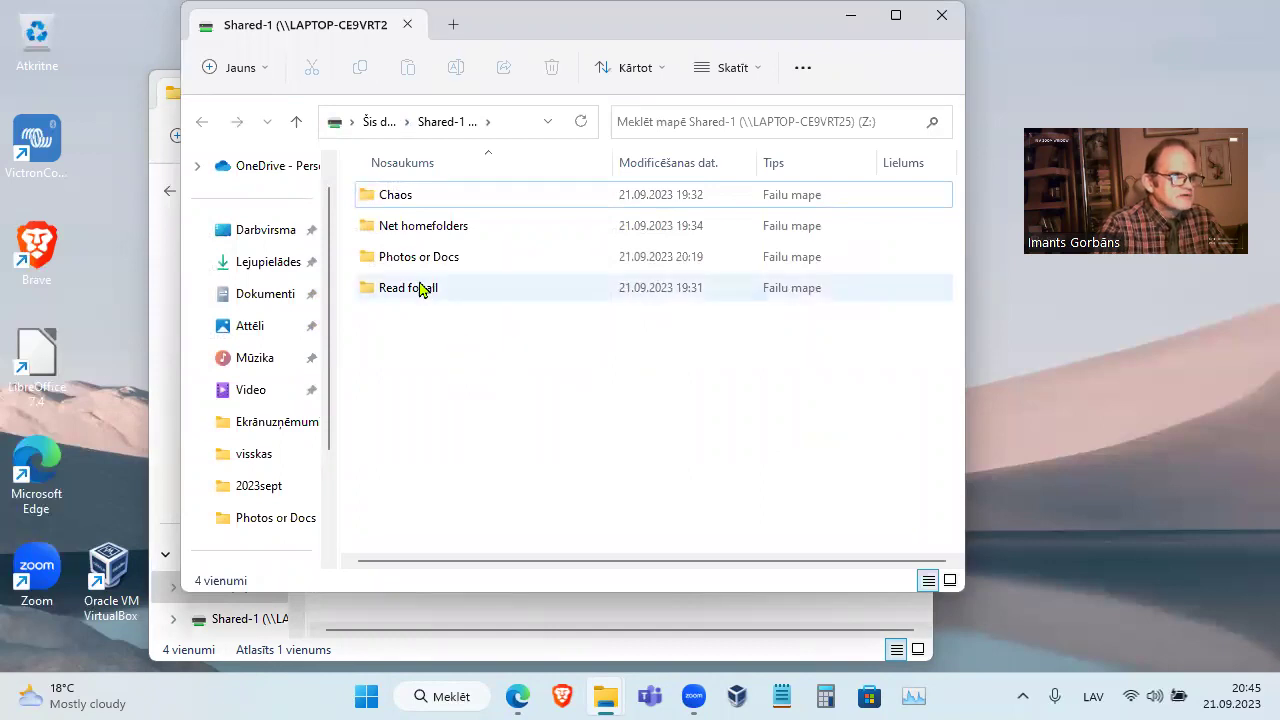
In Net homefolders, confirm test2's home folder denies access to test1
double_click(443, 230)
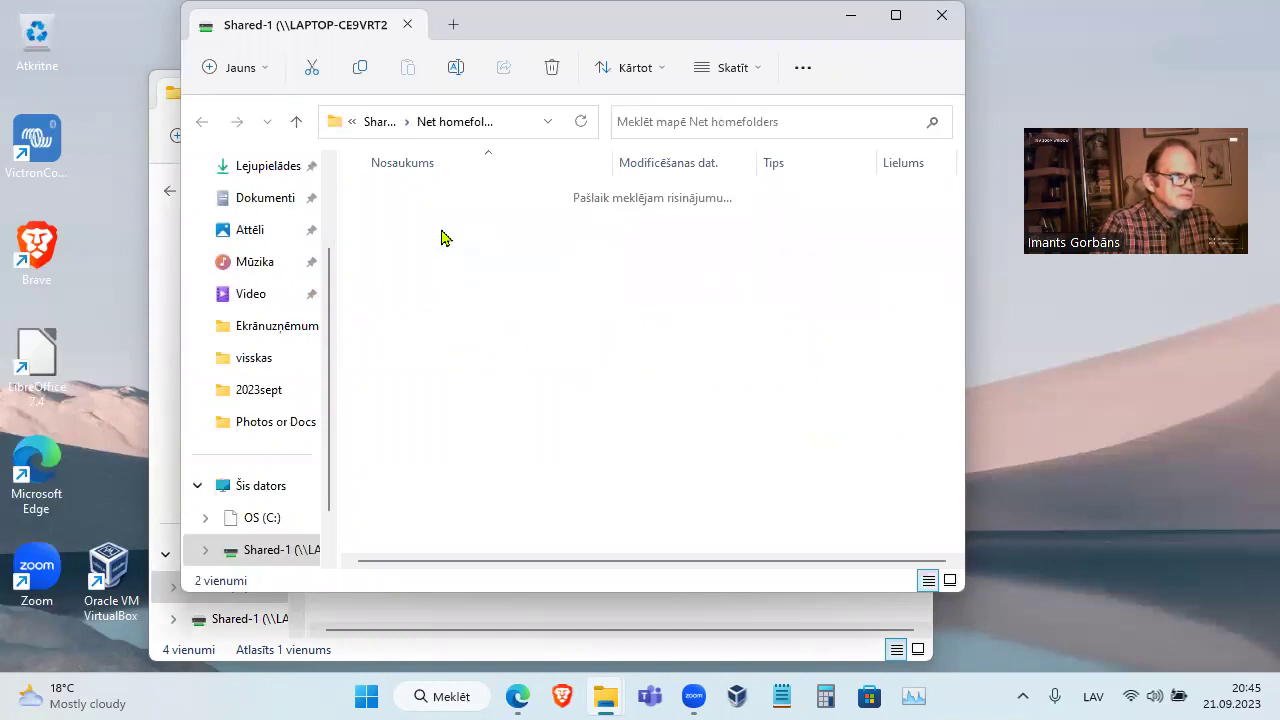
double_click(430, 229)
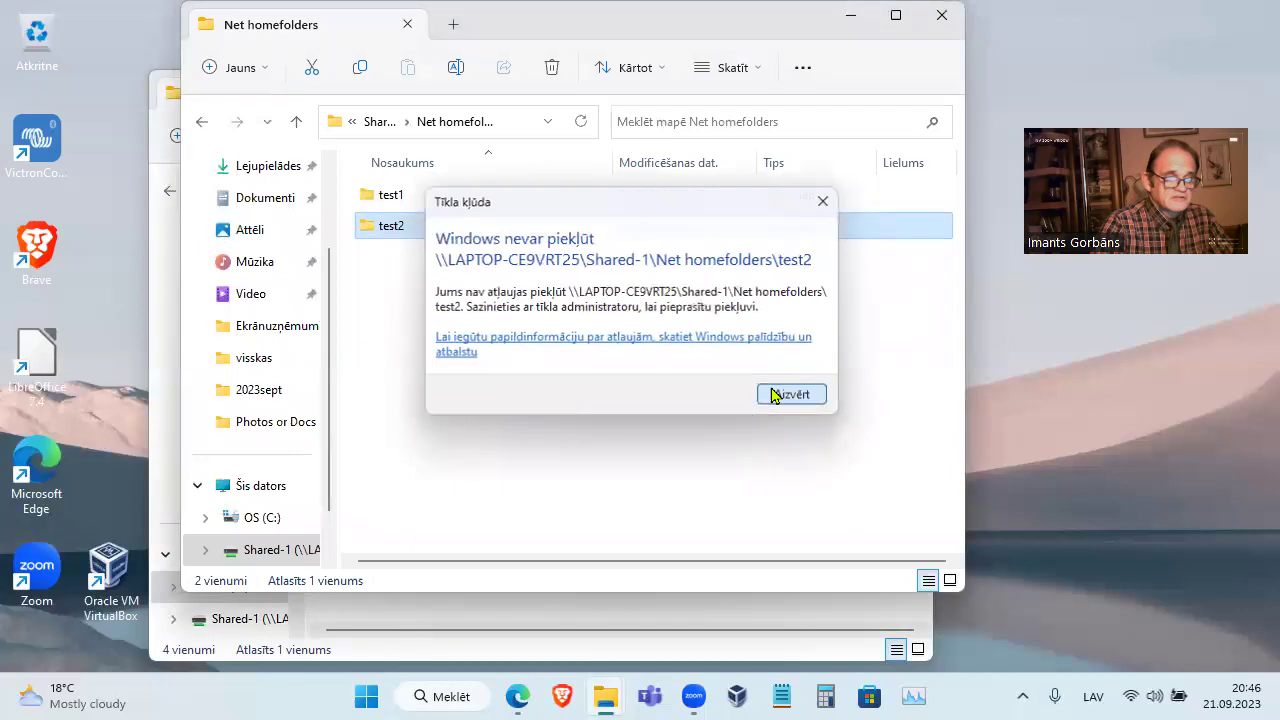
click(776, 394)
Create a new Excel worksheet in test1's folder, delete it permanently, then go up
double_click(412, 200)
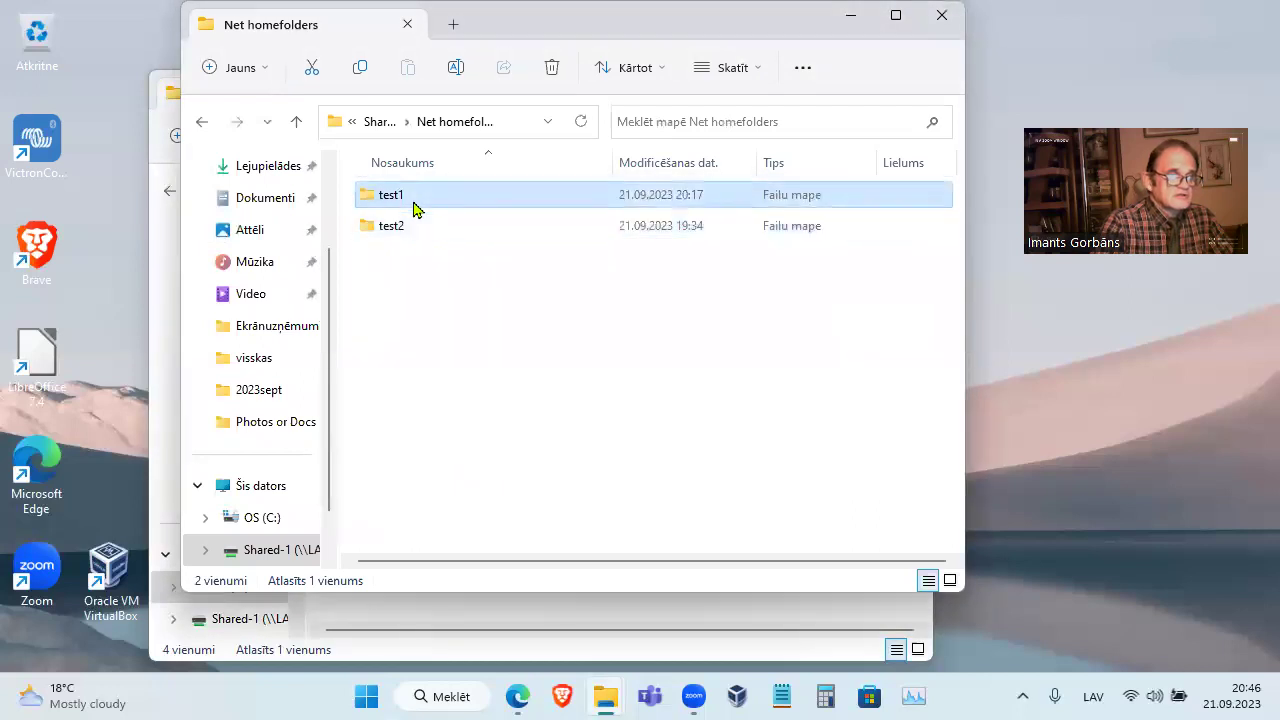
right_click(407, 270)
mouse_move(480, 420)
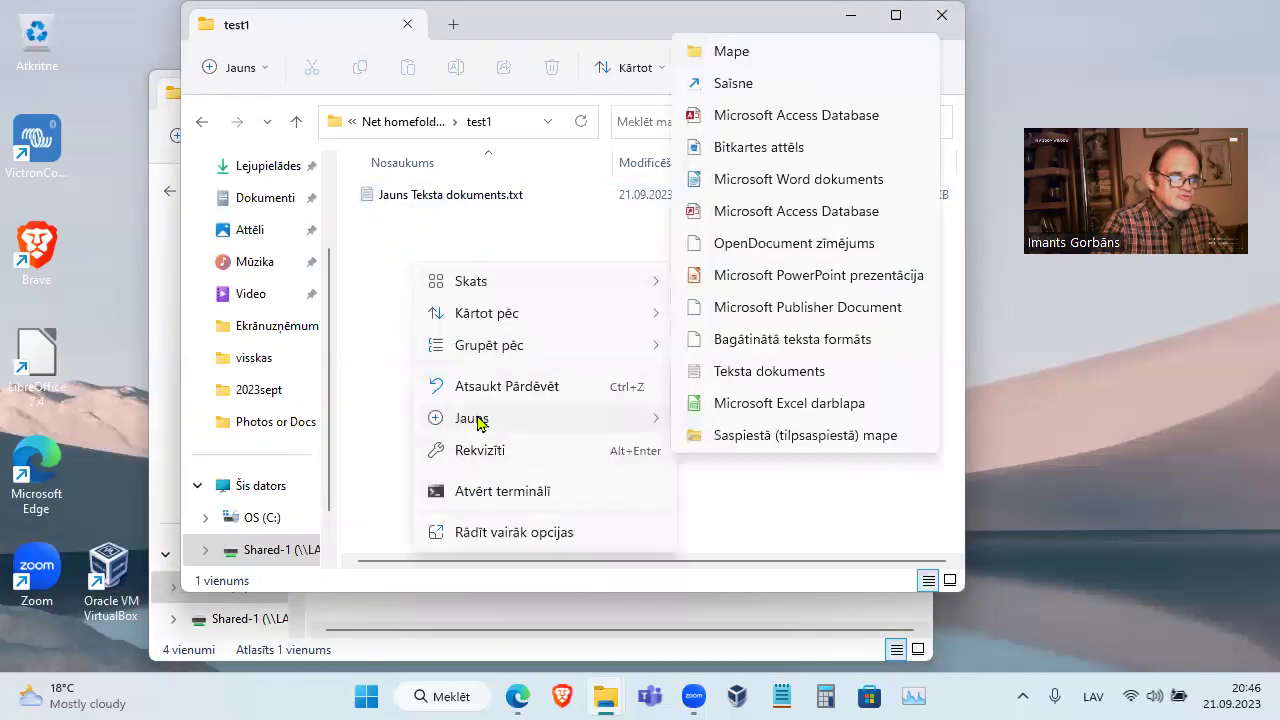
click(742, 404)
click(586, 406)
click(536, 200)
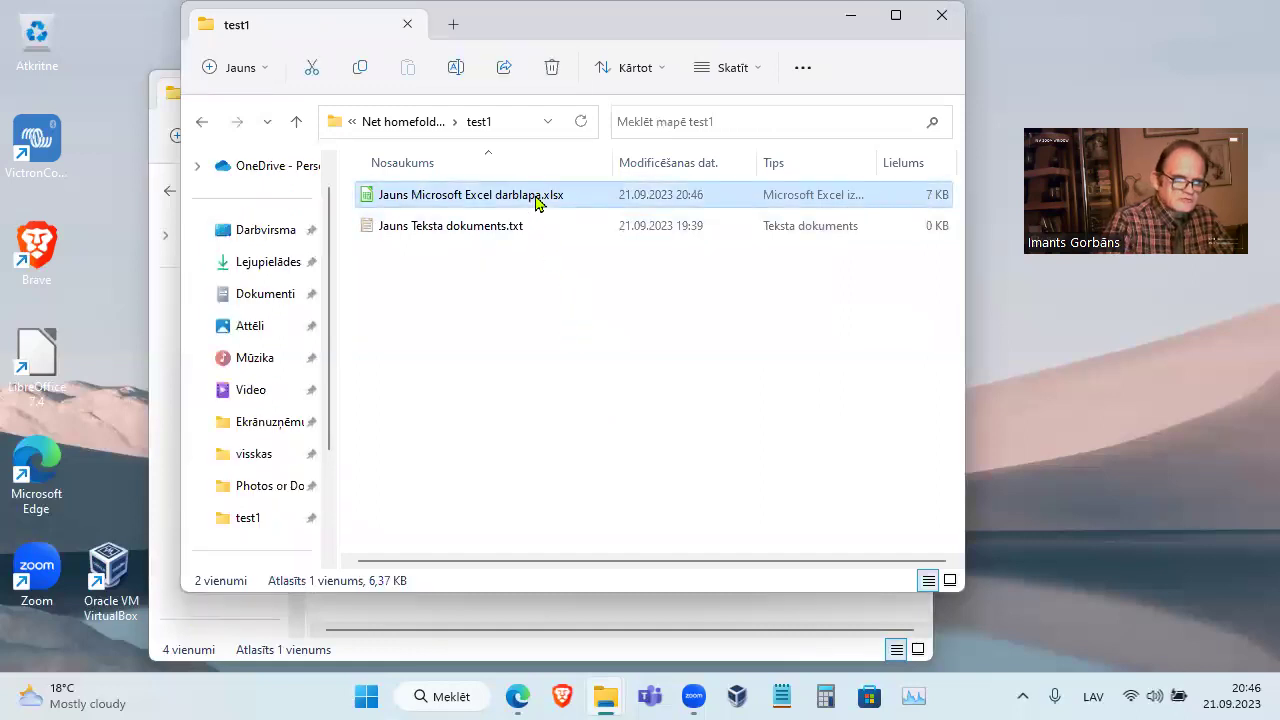
key(Delete)
key(Return)
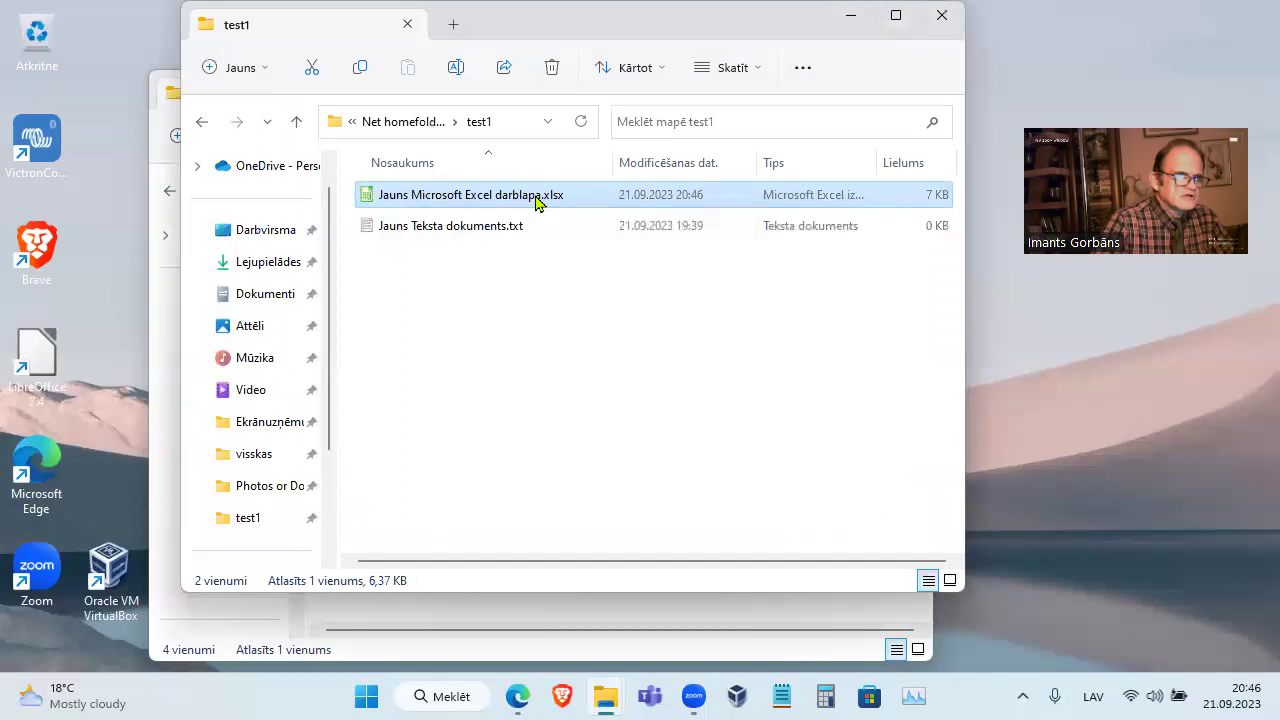
click(299, 126)
In Photos or Docs, attempt to delete test2's bitmap and get access denied
click(299, 123)
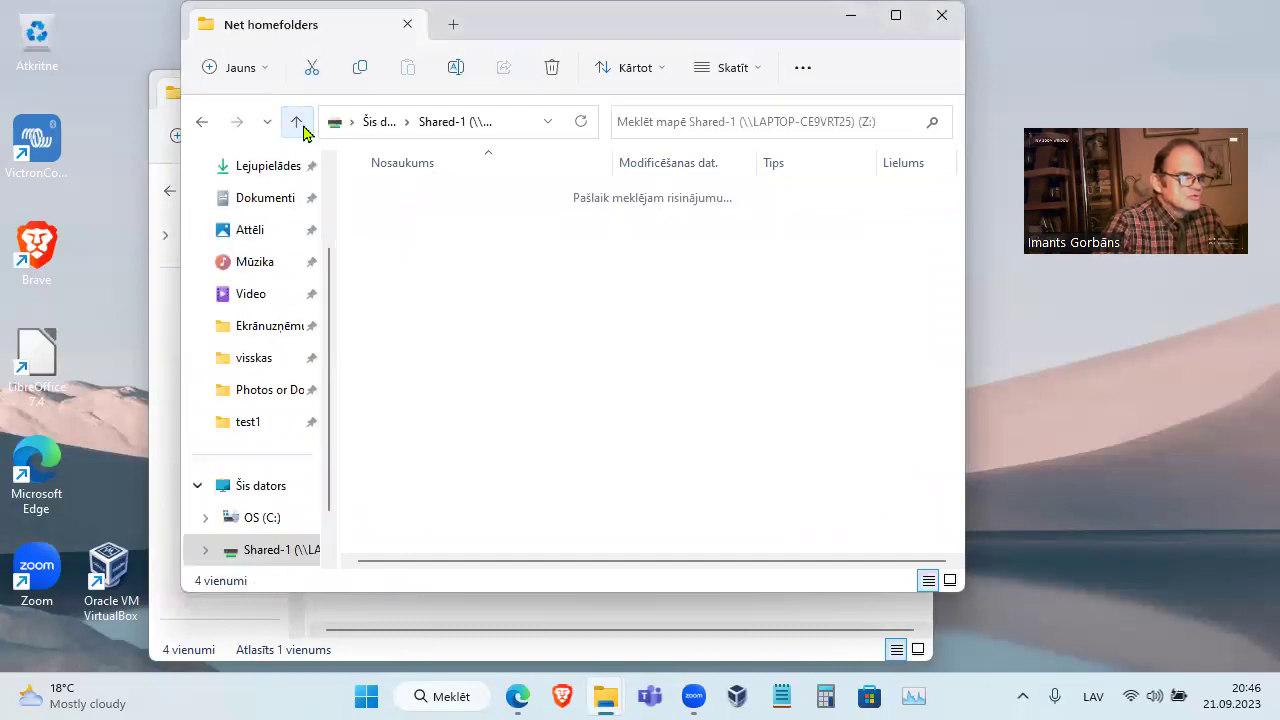
click(408, 258)
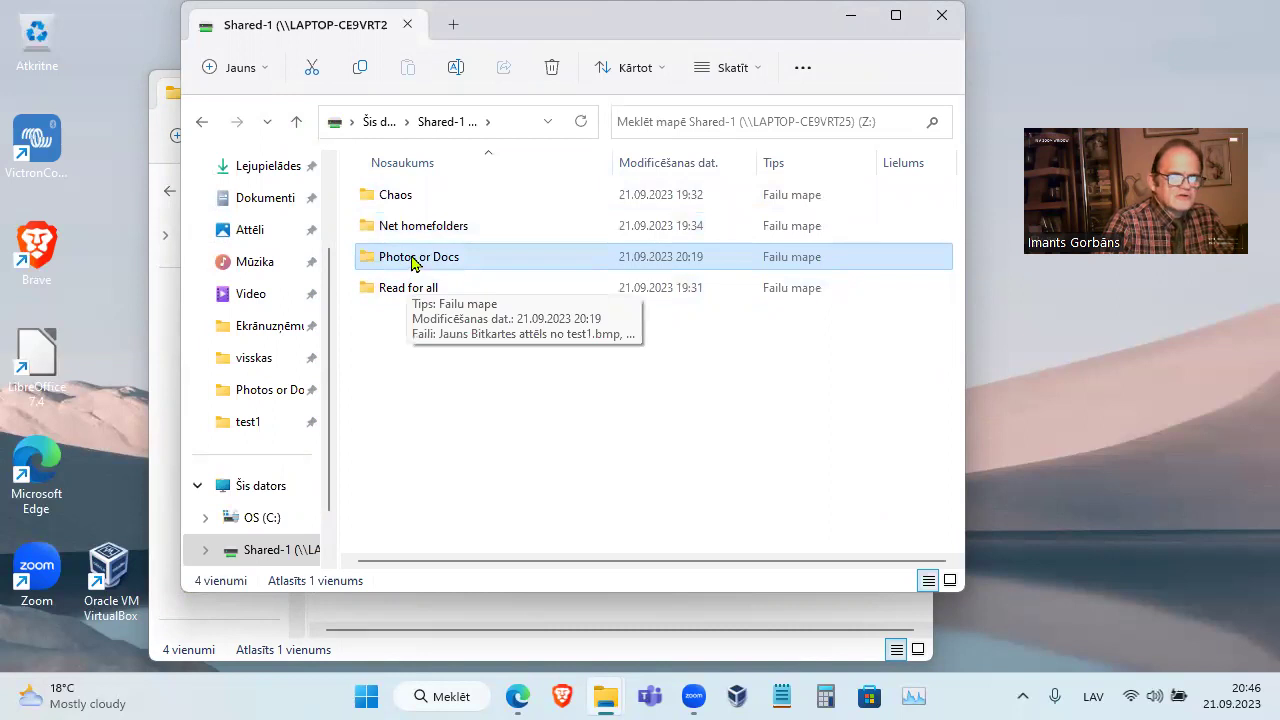
double_click(413, 259)
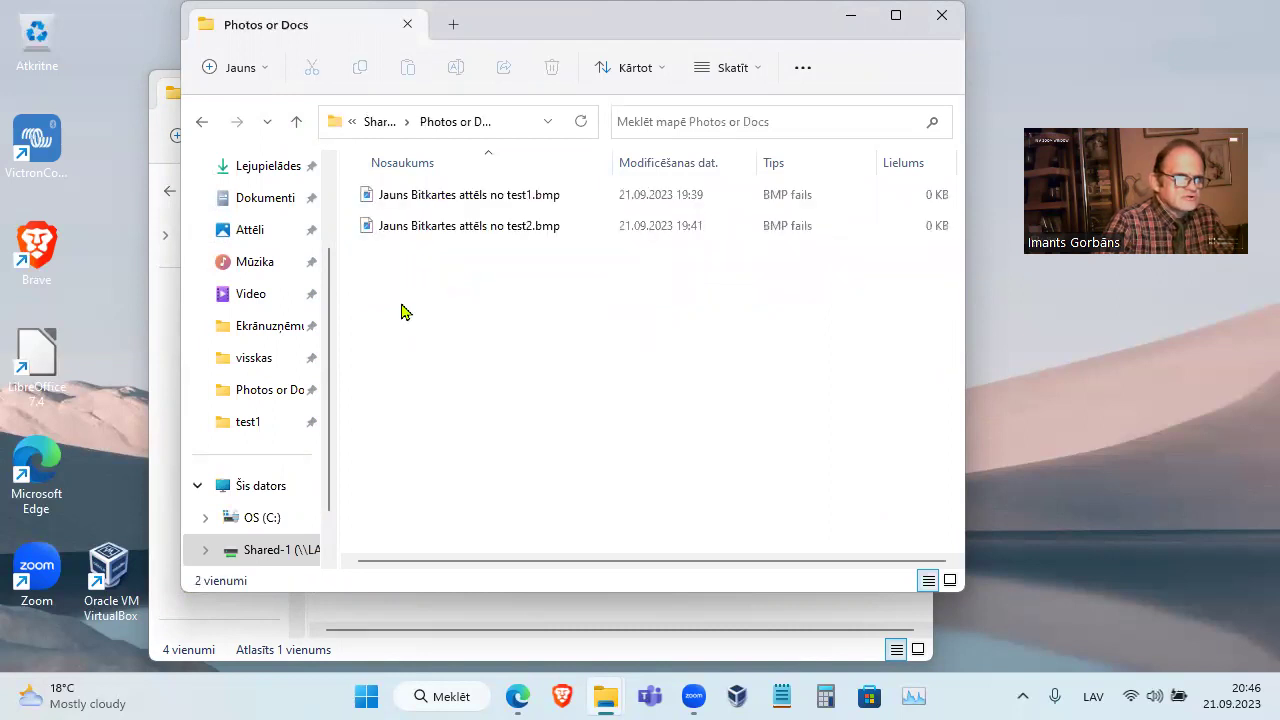
click(477, 230)
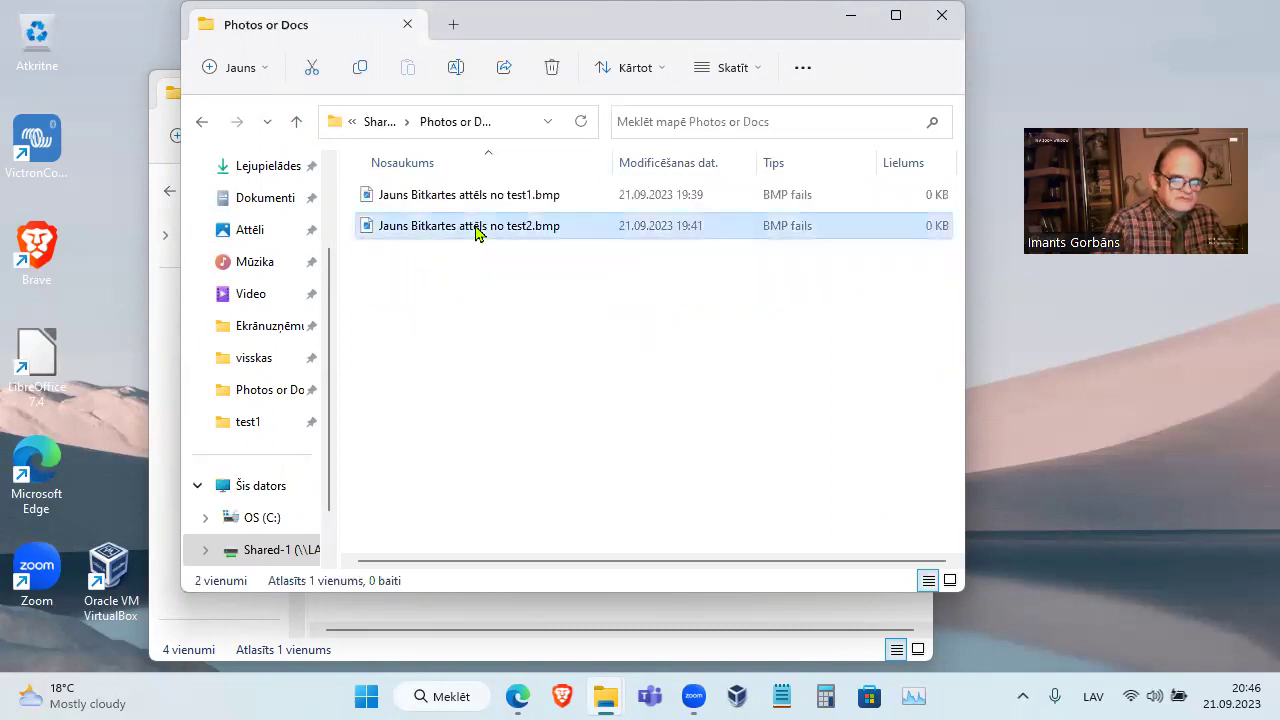
key(Delete)
key(Return)
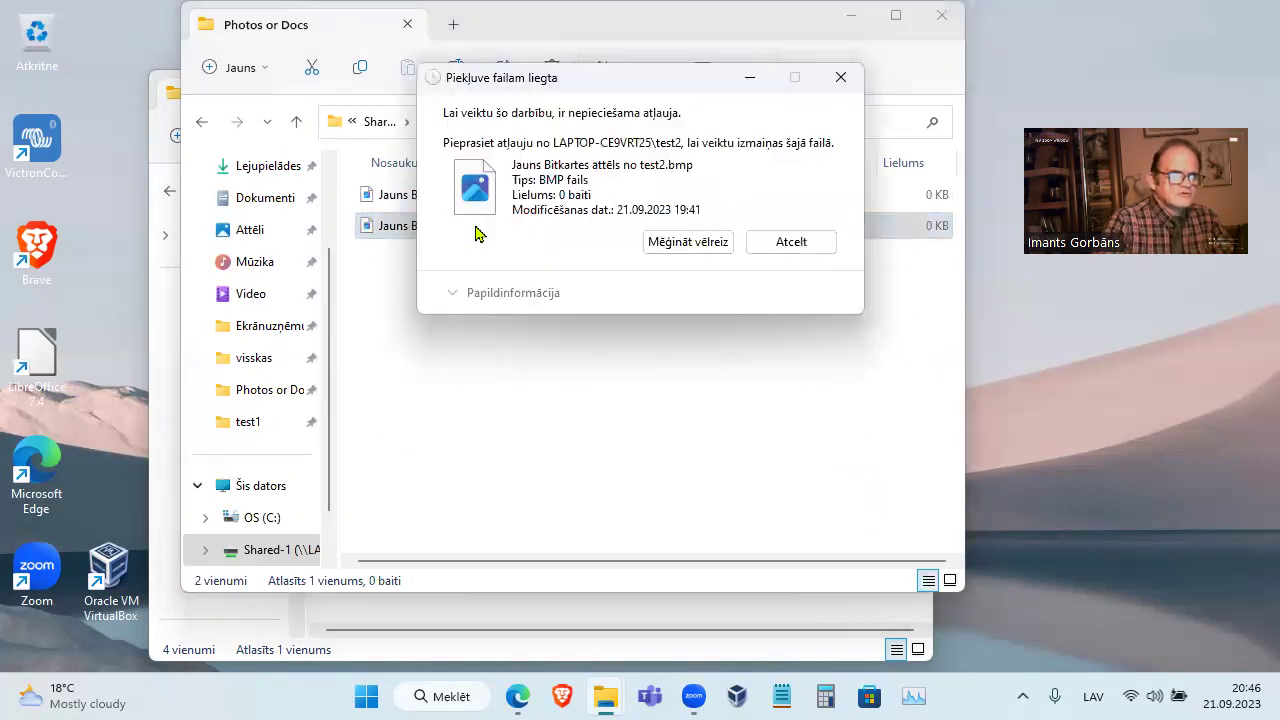
click(793, 245)
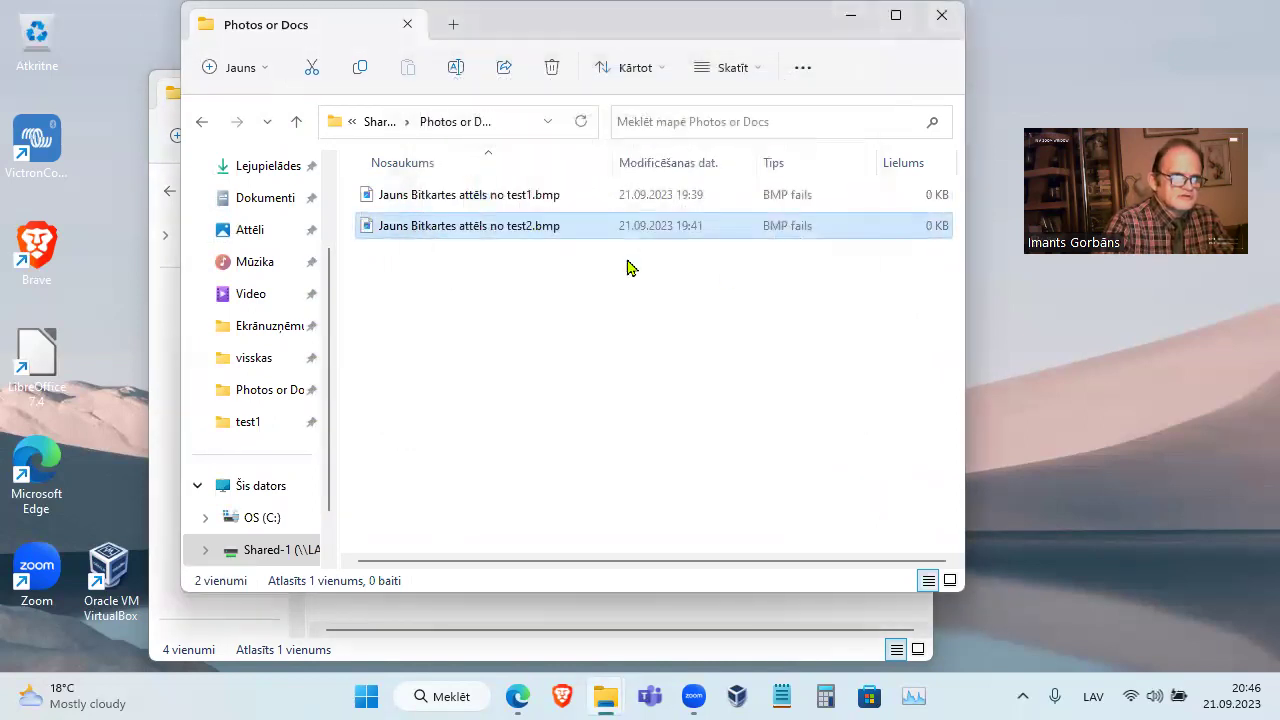
Check the bitmap's Details properties showing owner LAPTOP-CE9VRT25\test2, then close them
right_click(507, 236)
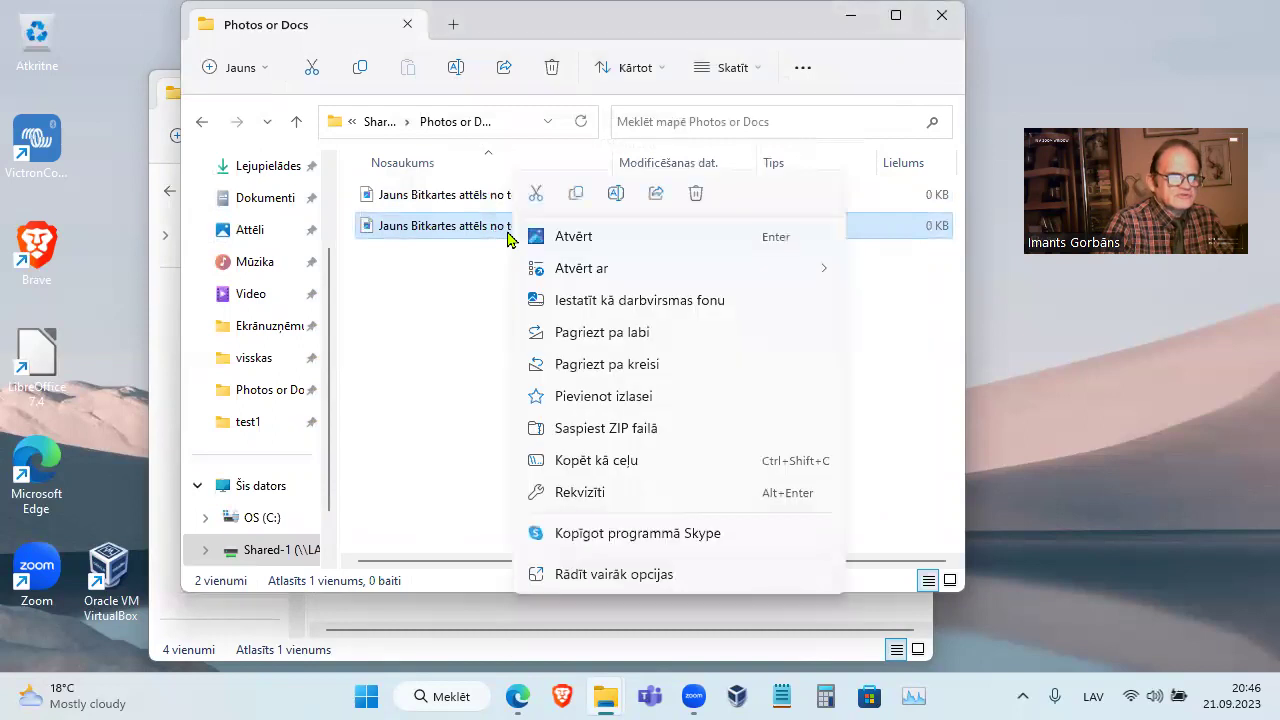
click(560, 493)
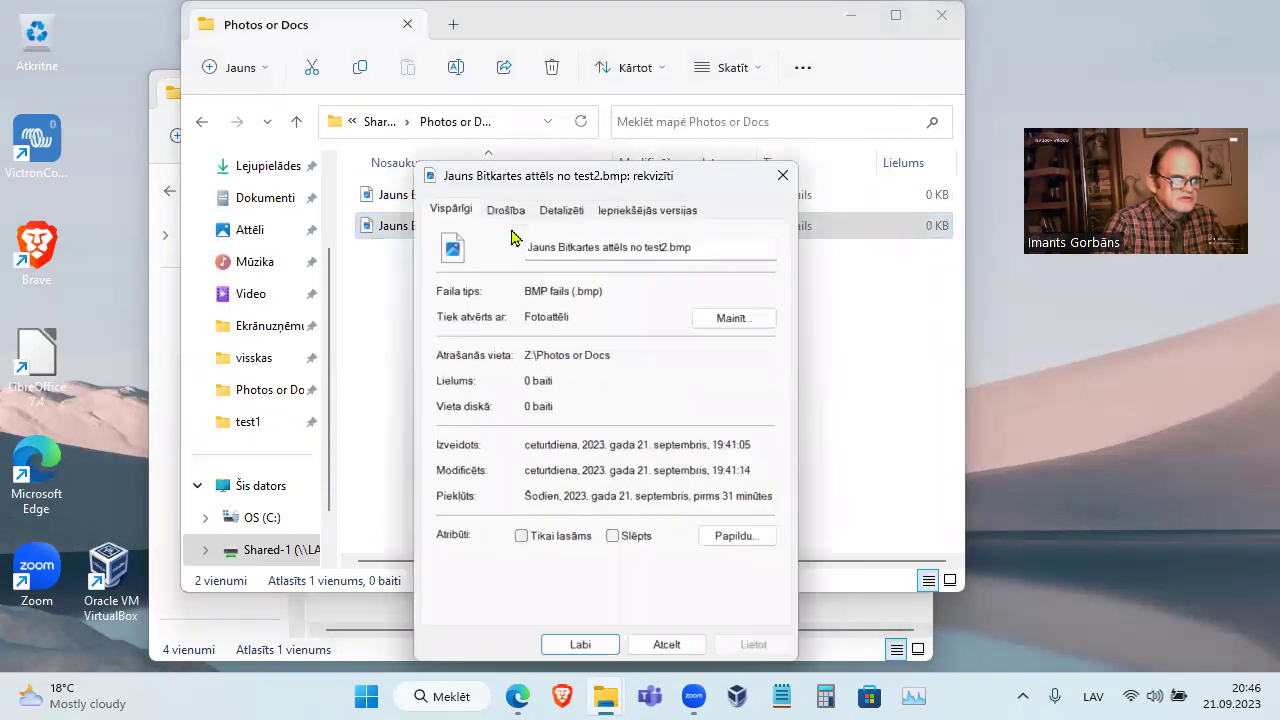
click(561, 211)
click(472, 540)
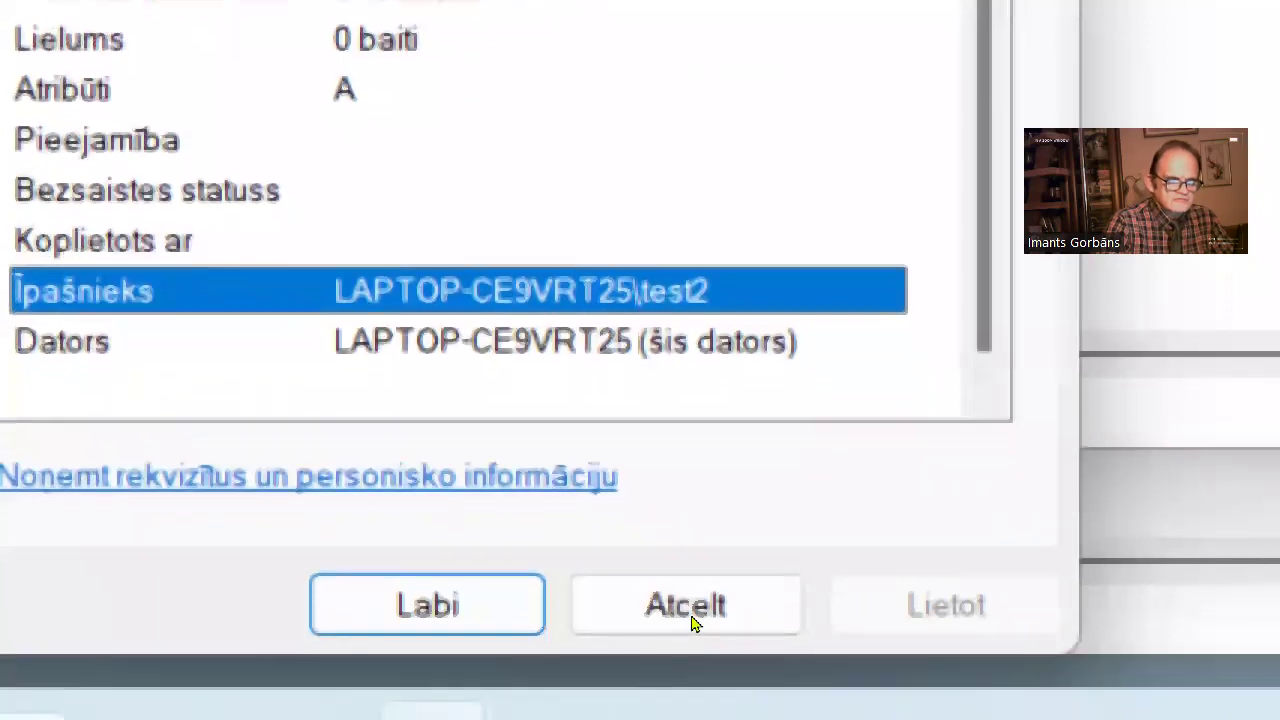
click(688, 684)
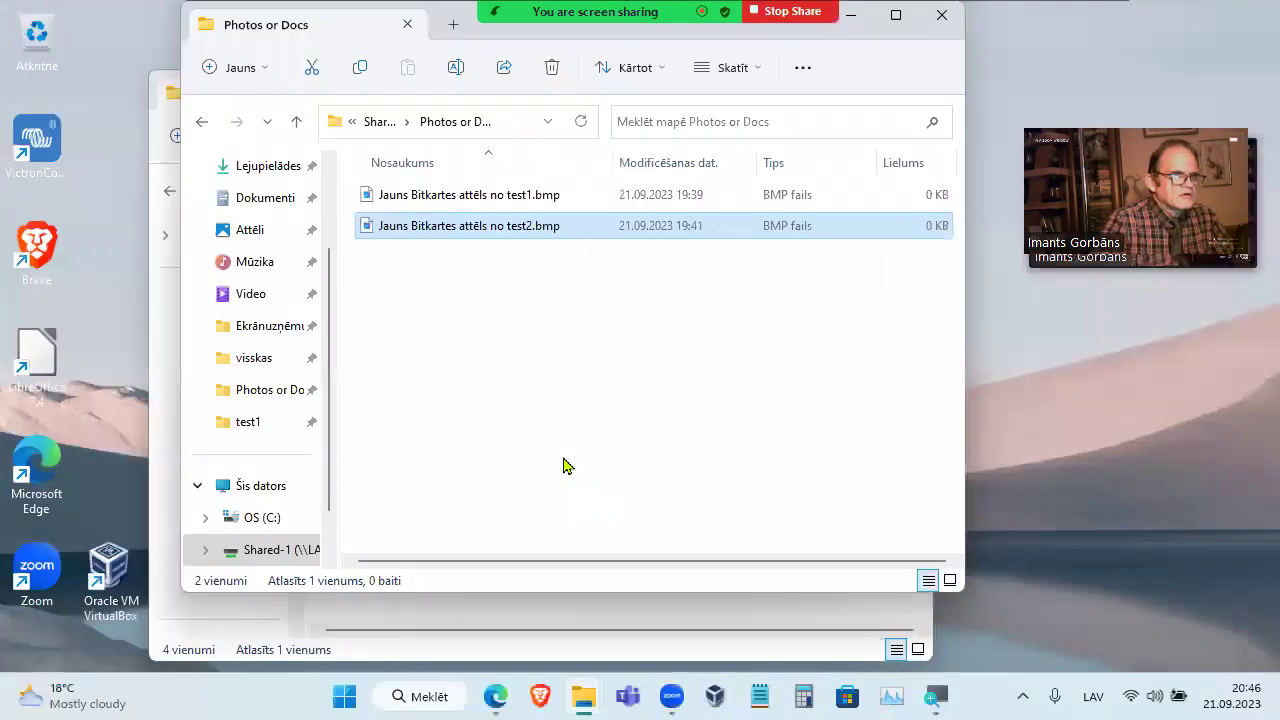
Create Jauns Bitkartes attēls.bmp in Photos or Docs and view its detailed properties
click(564, 333)
right_click(566, 323)
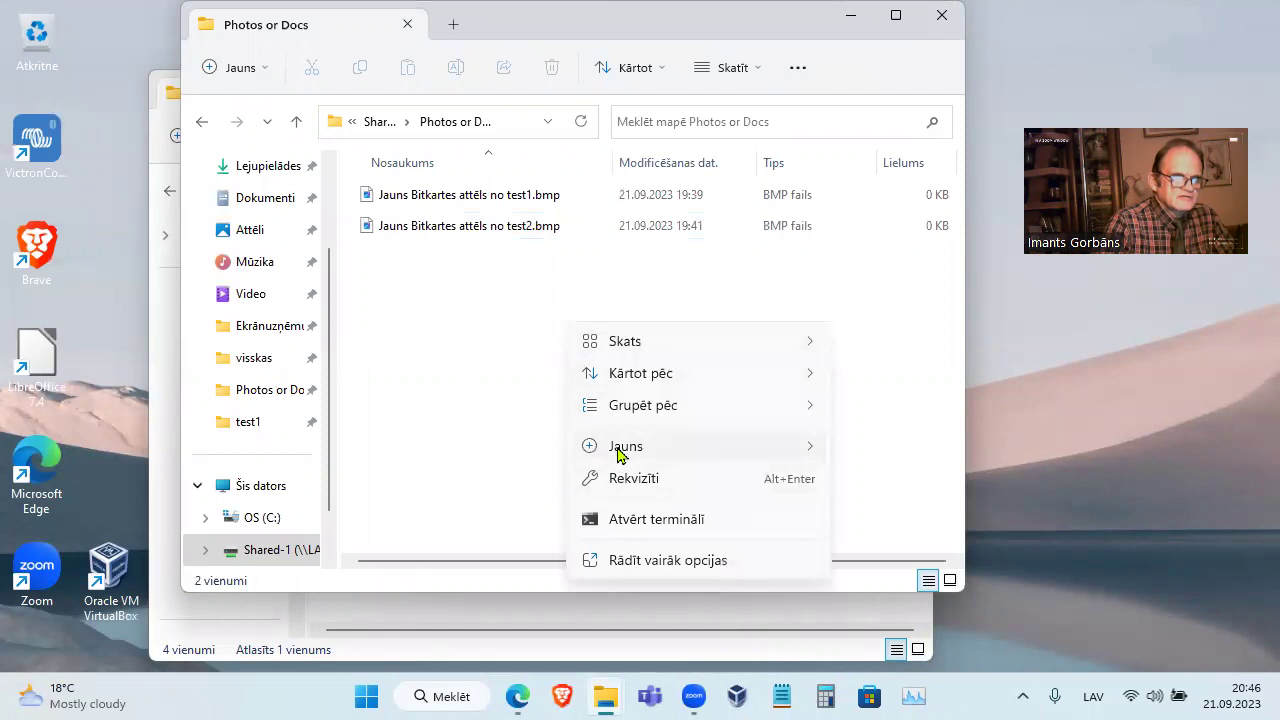
mouse_move(672, 440)
click(898, 162)
click(530, 403)
click(517, 257)
right_click(517, 257)
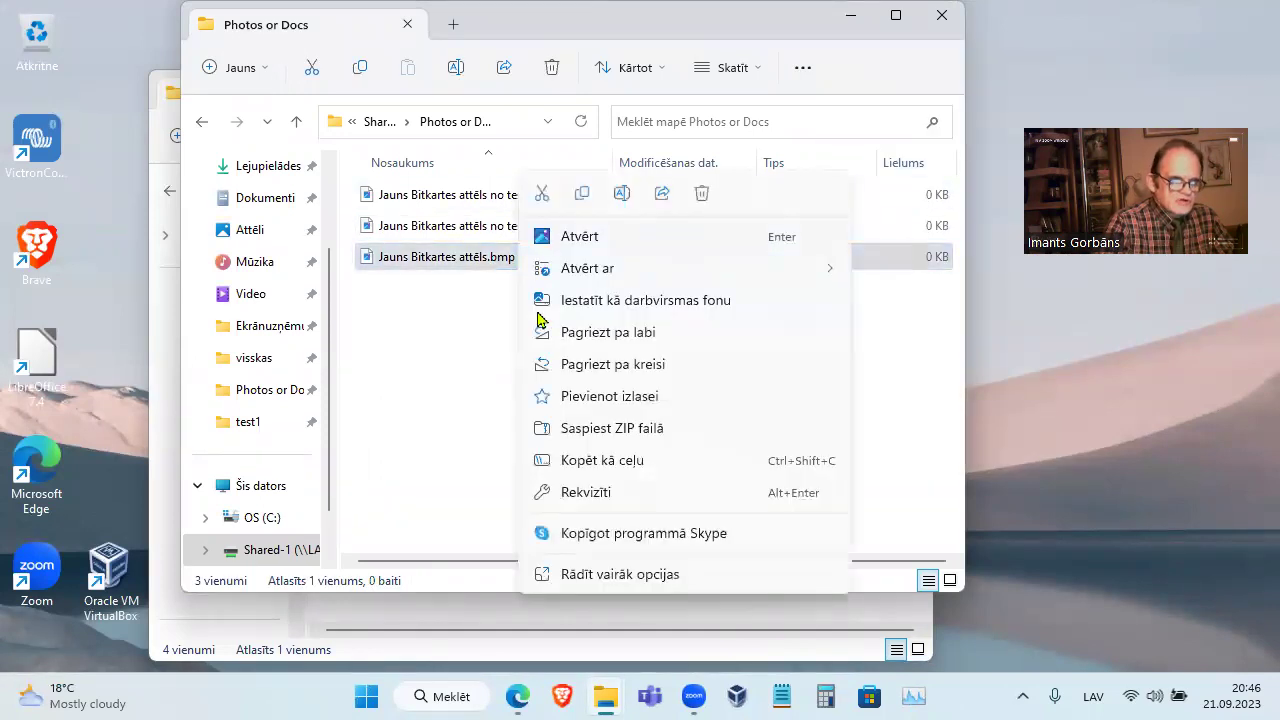
click(576, 492)
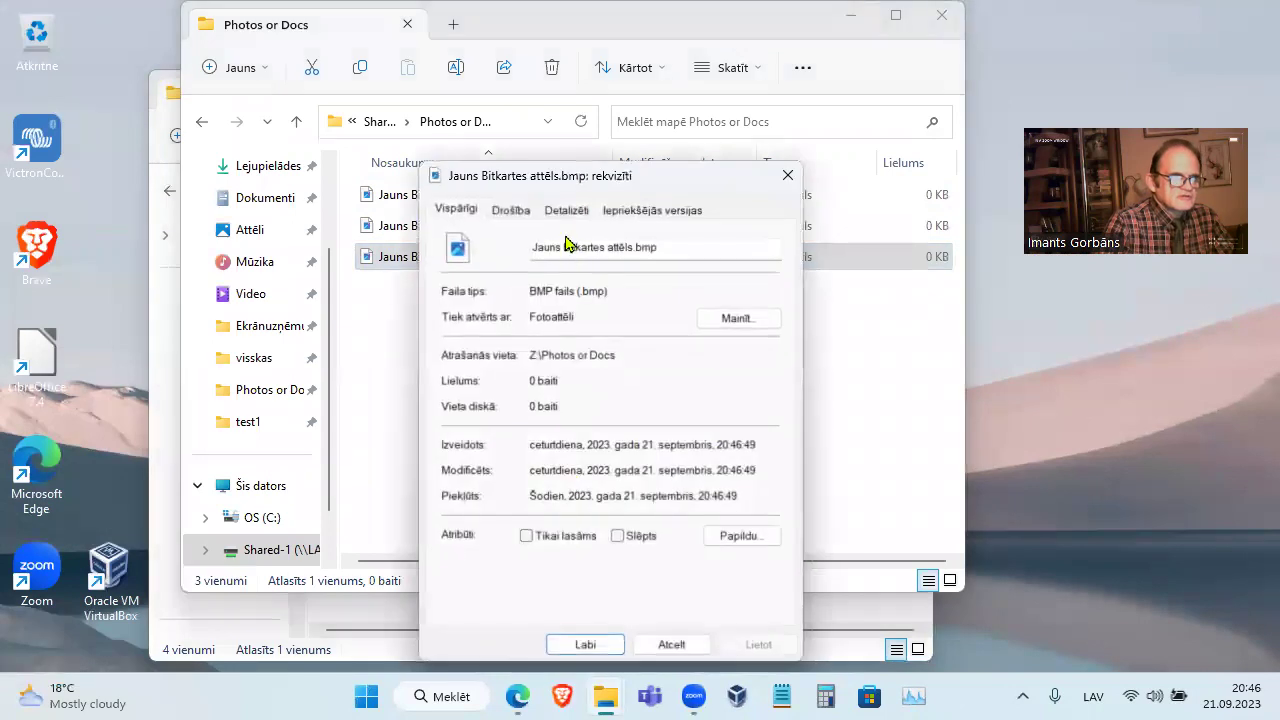
click(567, 211)
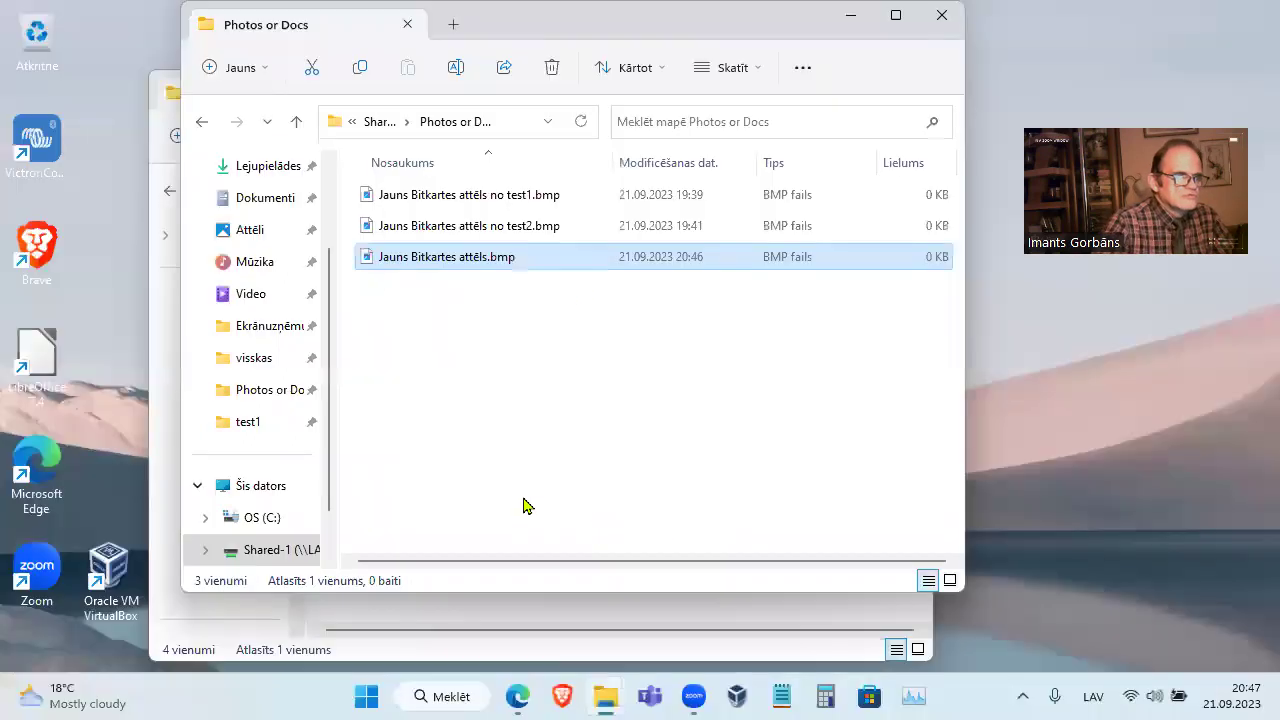
Permanently delete the new bitmap and show This PC's drives
right_click(683, 193)
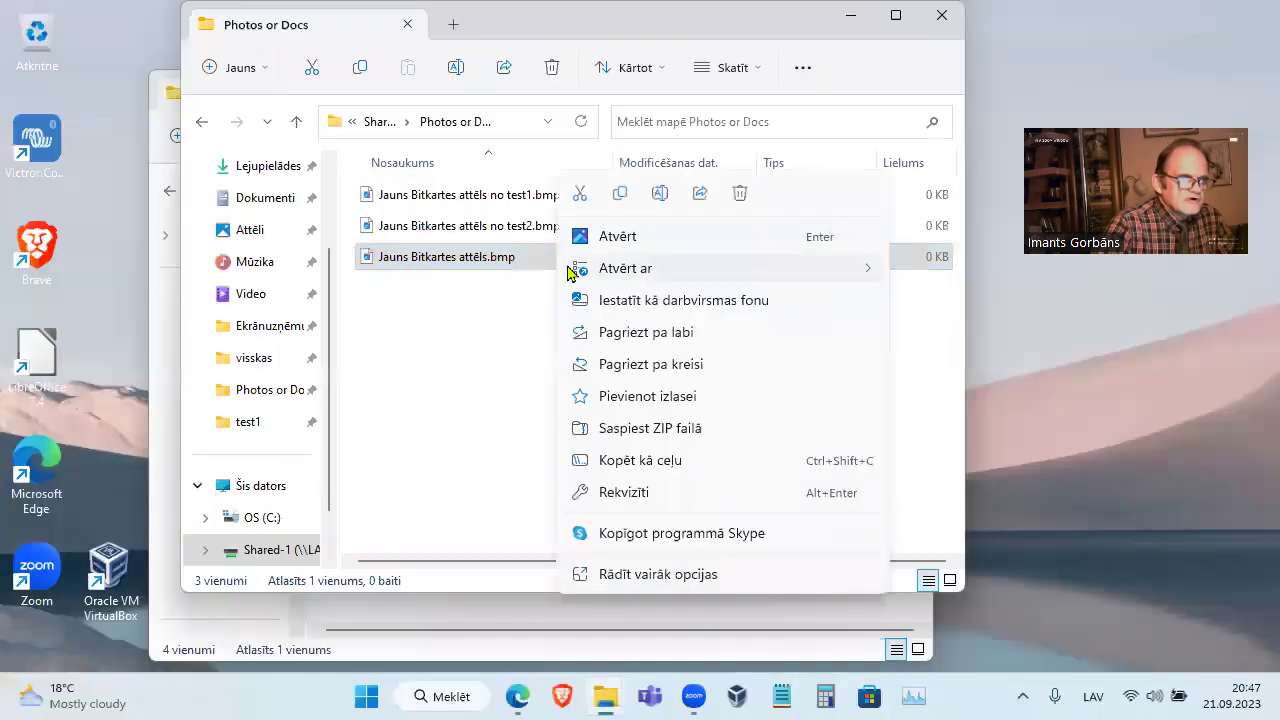
key(Escape)
key(Delete)
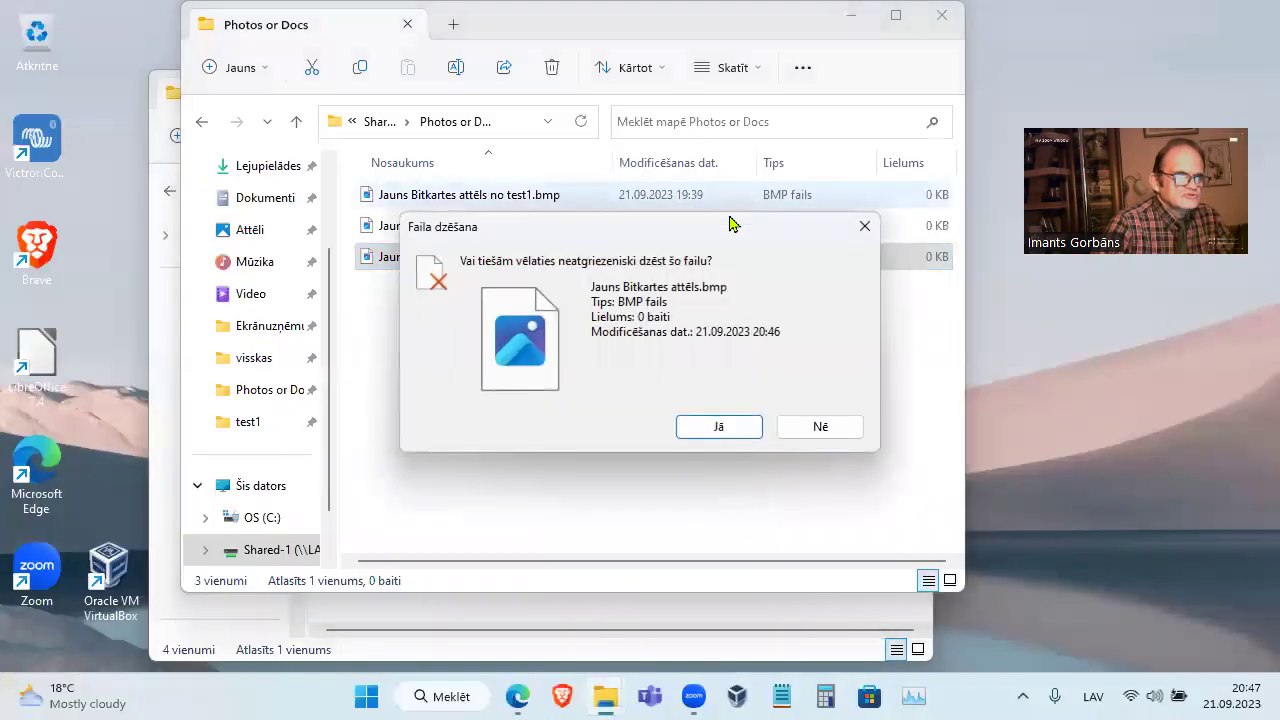
click(698, 428)
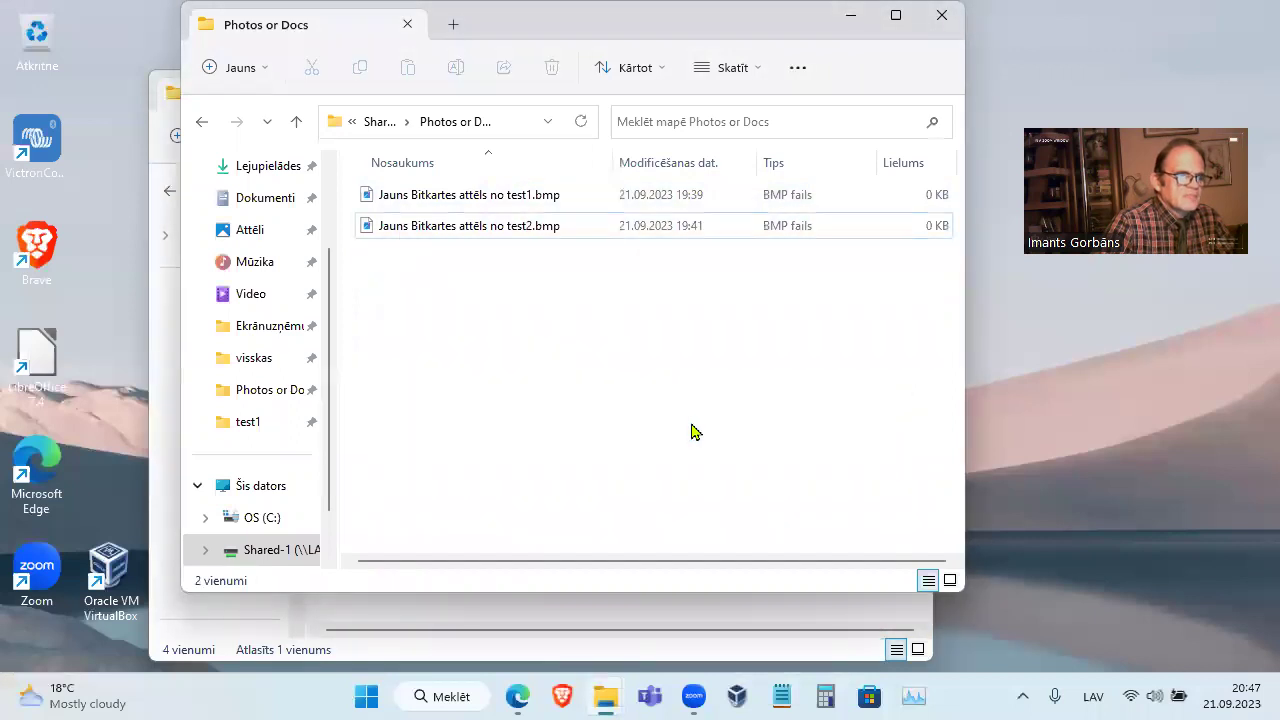
click(255, 485)
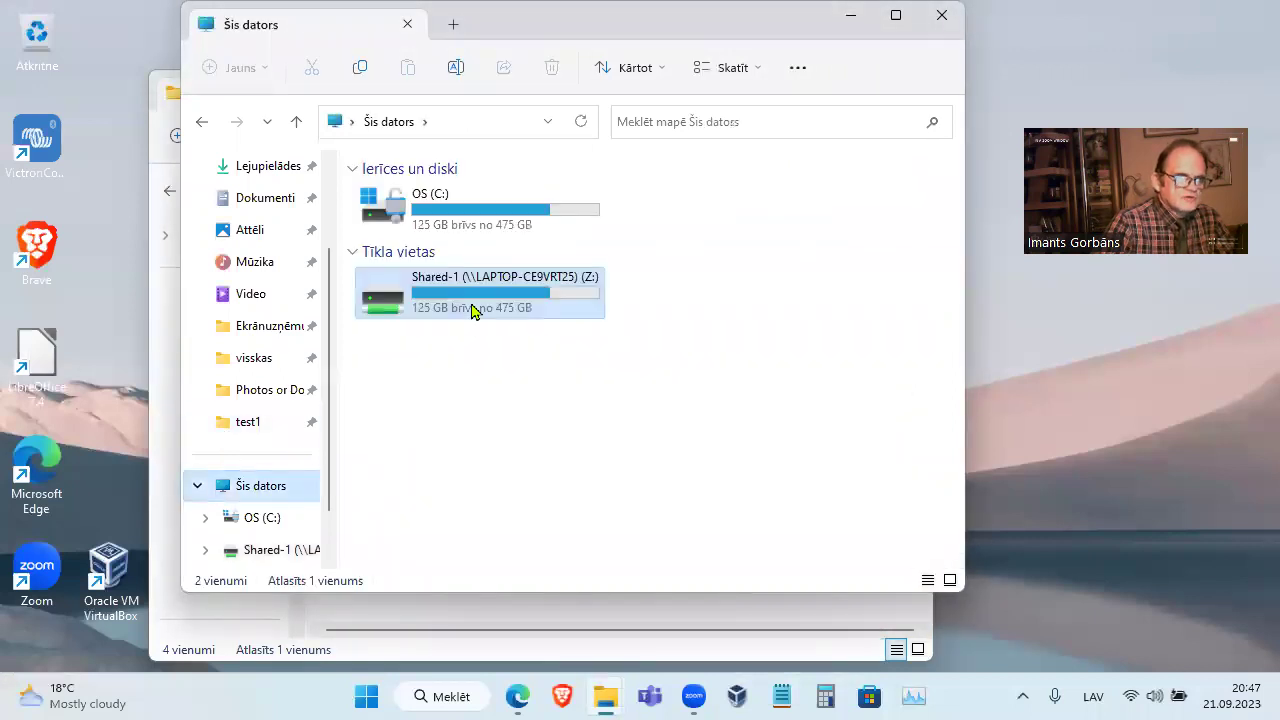
Disconnect Shared-1 (Z:) and reopen Map Network Drive with the recent folders list shown
right_click(474, 305)
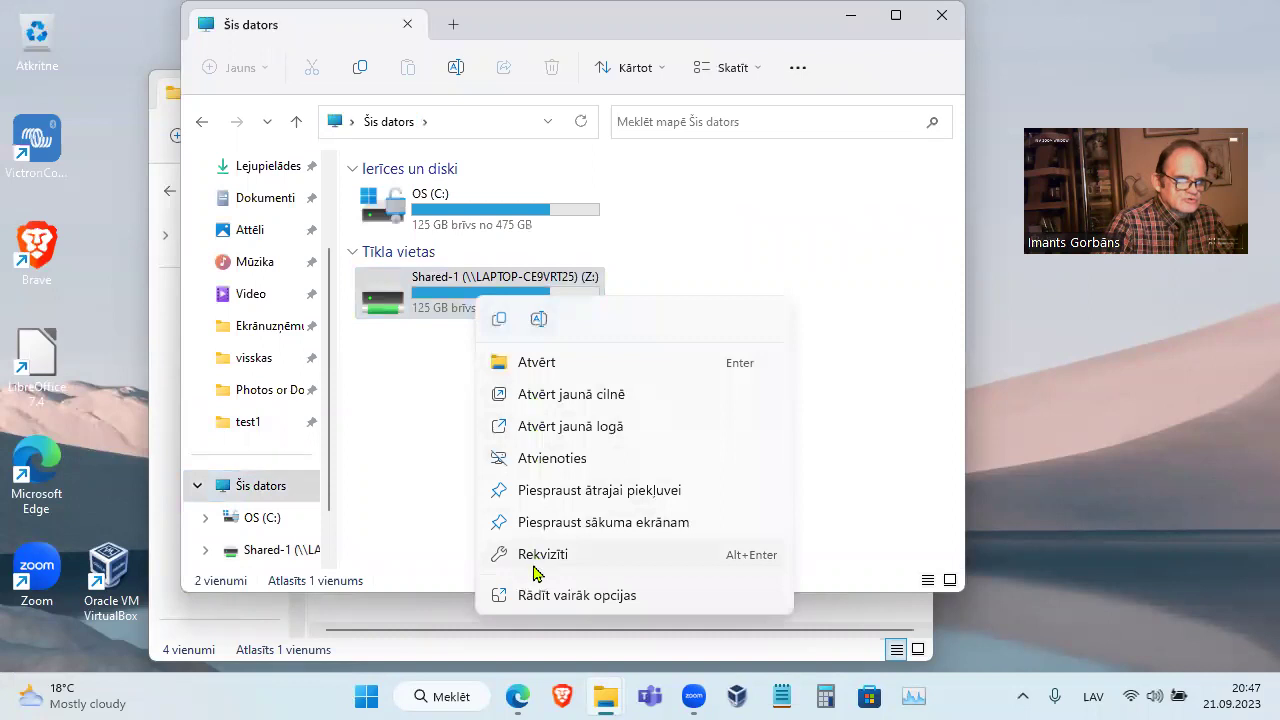
click(541, 465)
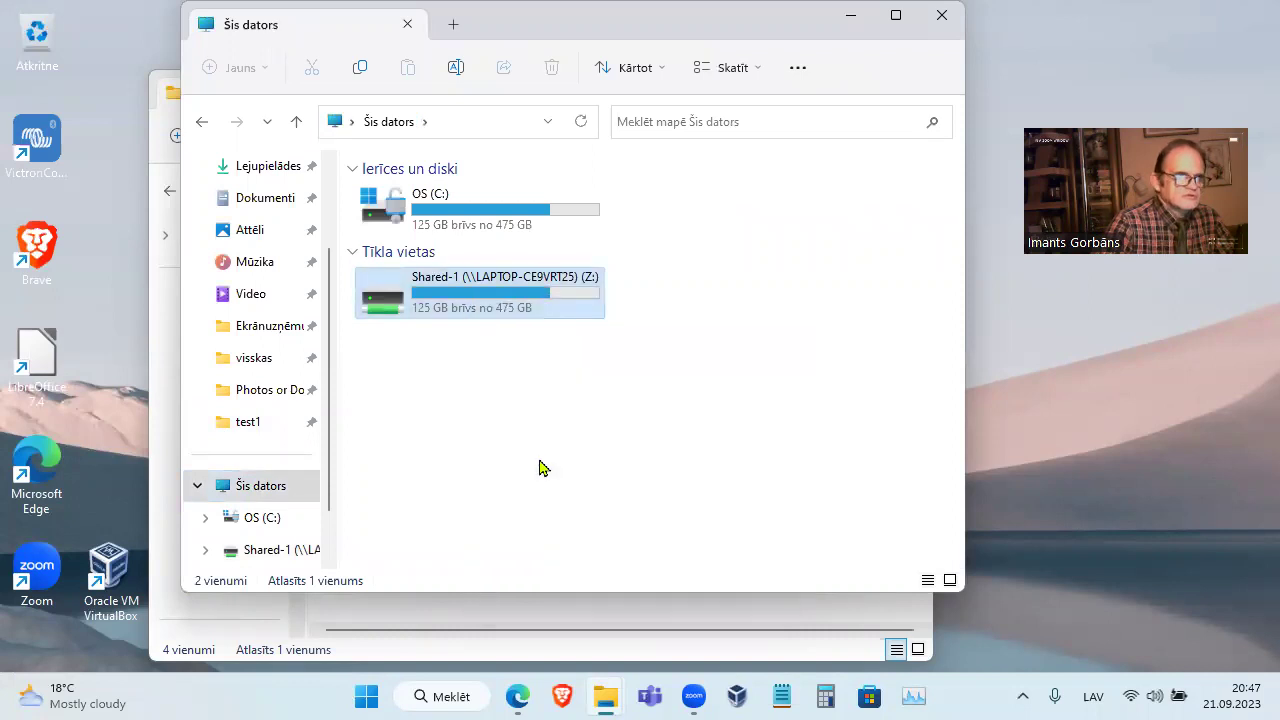
right_click(295, 488)
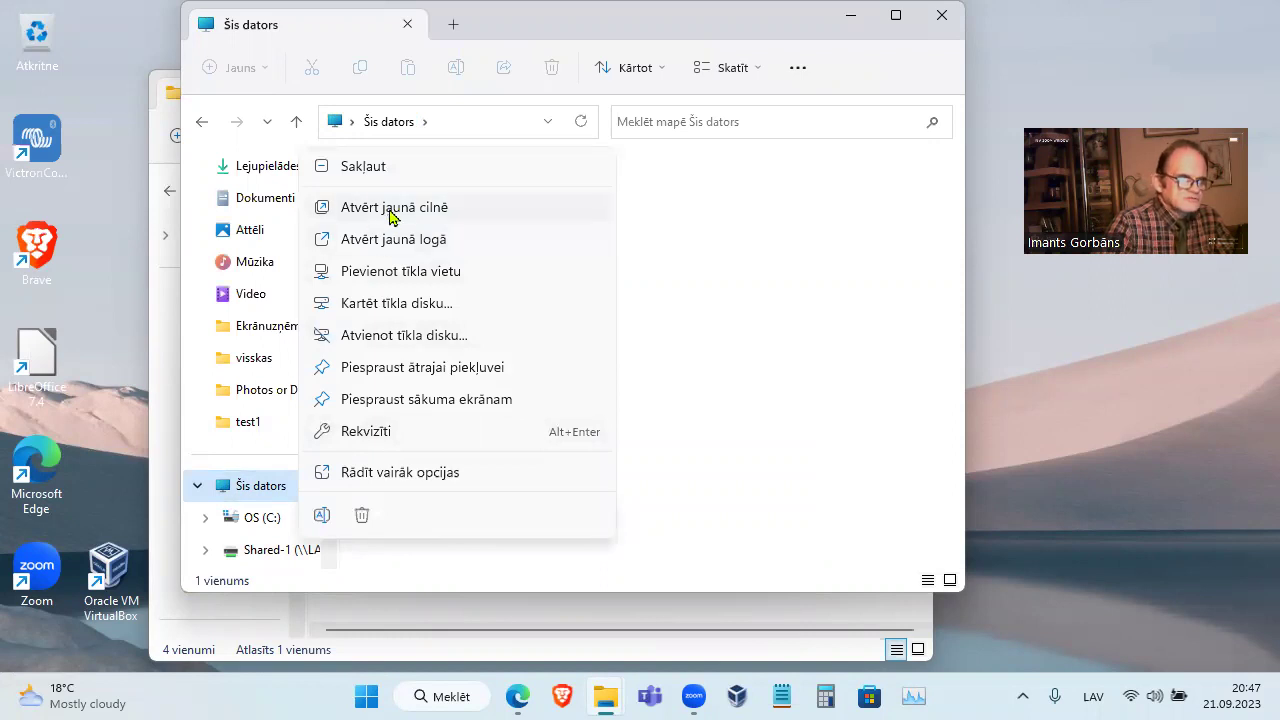
click(393, 304)
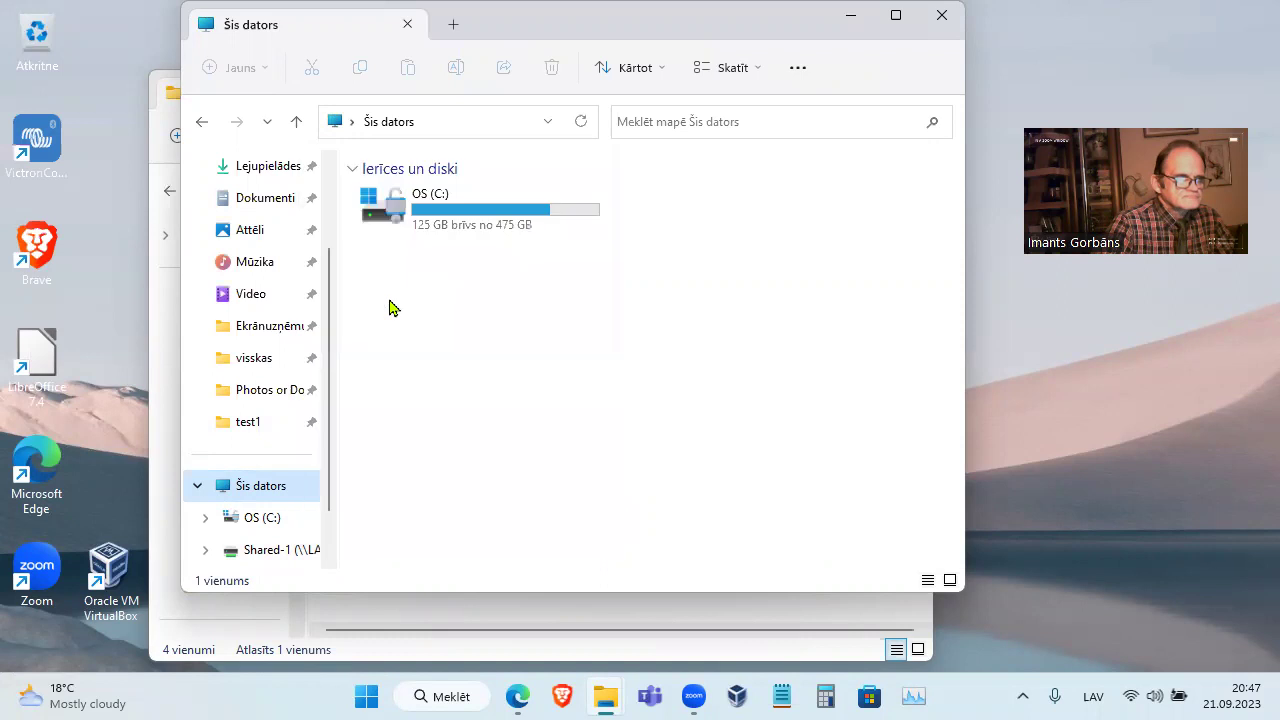
click(723, 309)
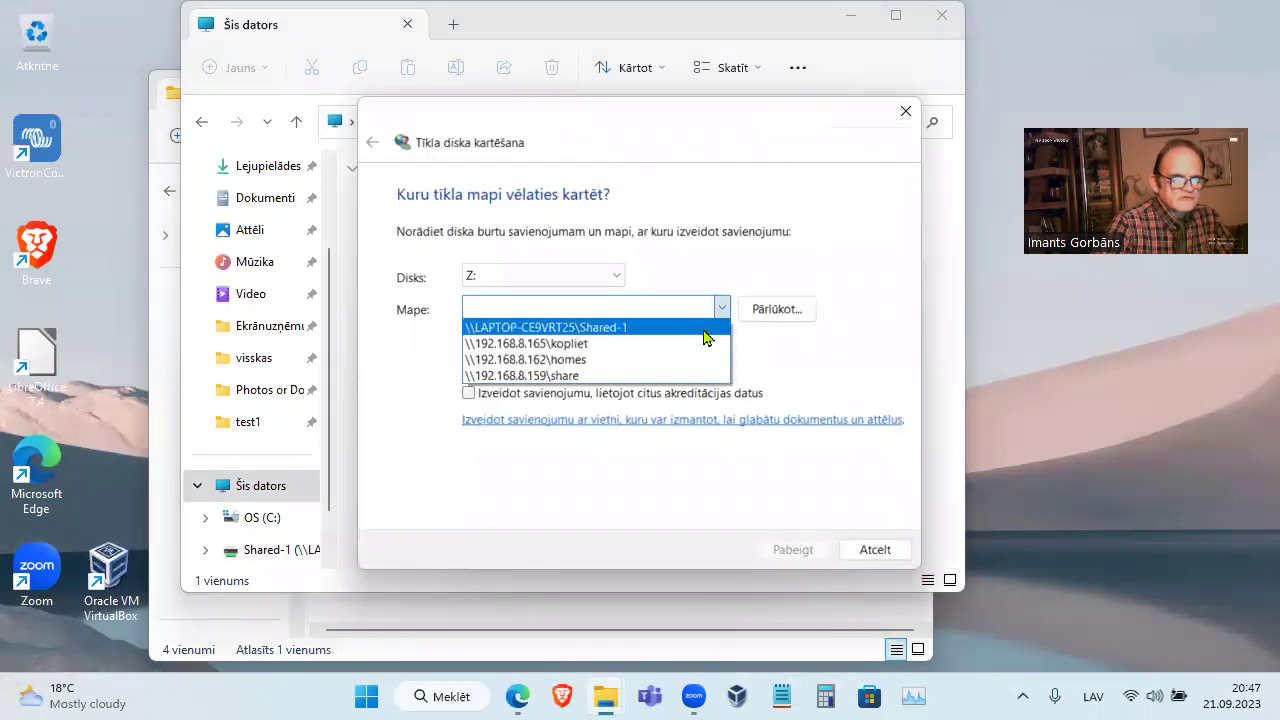
Map \\LAPTOP-CE9VRT25\Shared-1 as Z: using the test2 account's username and password
click(700, 327)
click(594, 393)
click(797, 556)
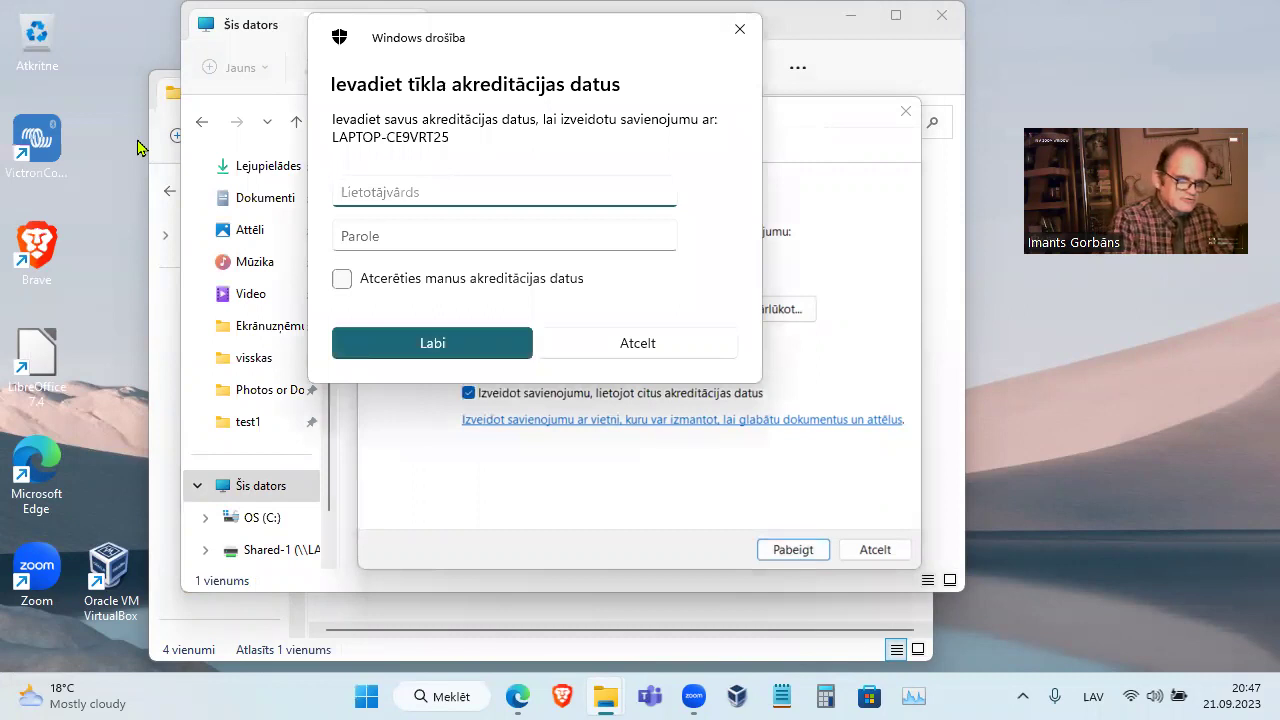
text(test2)
key(Tab)
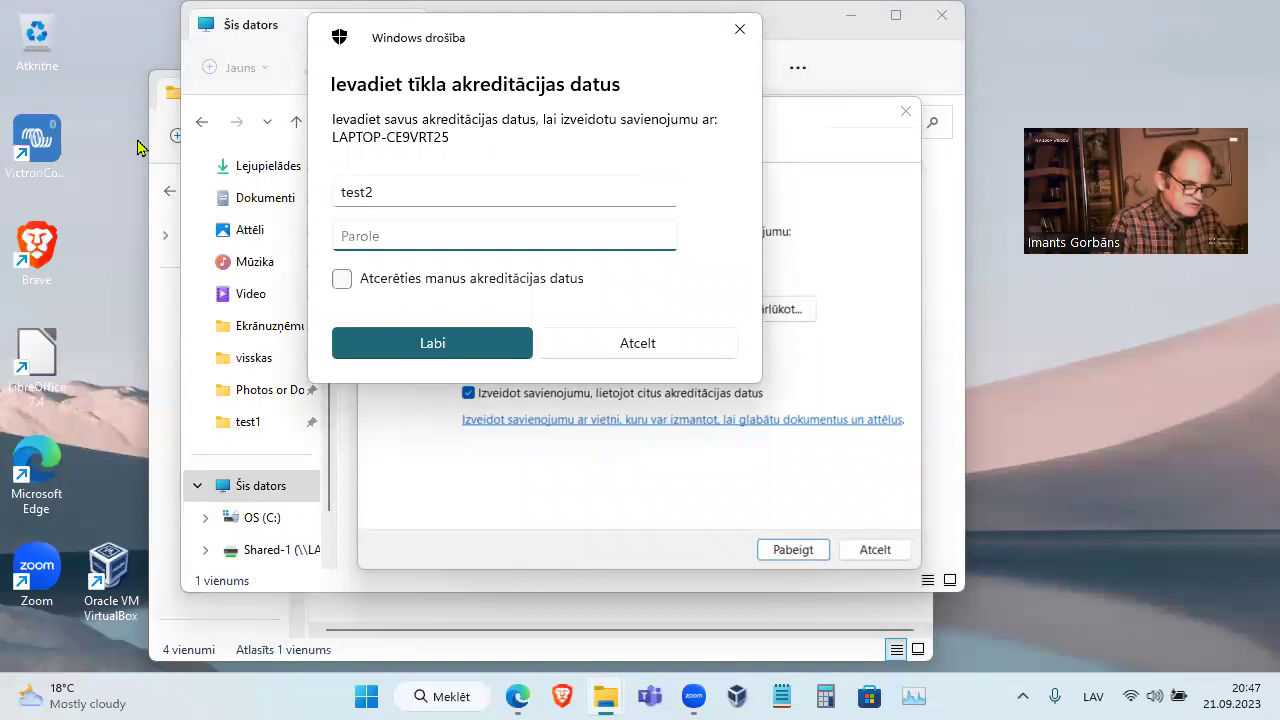
text(t)
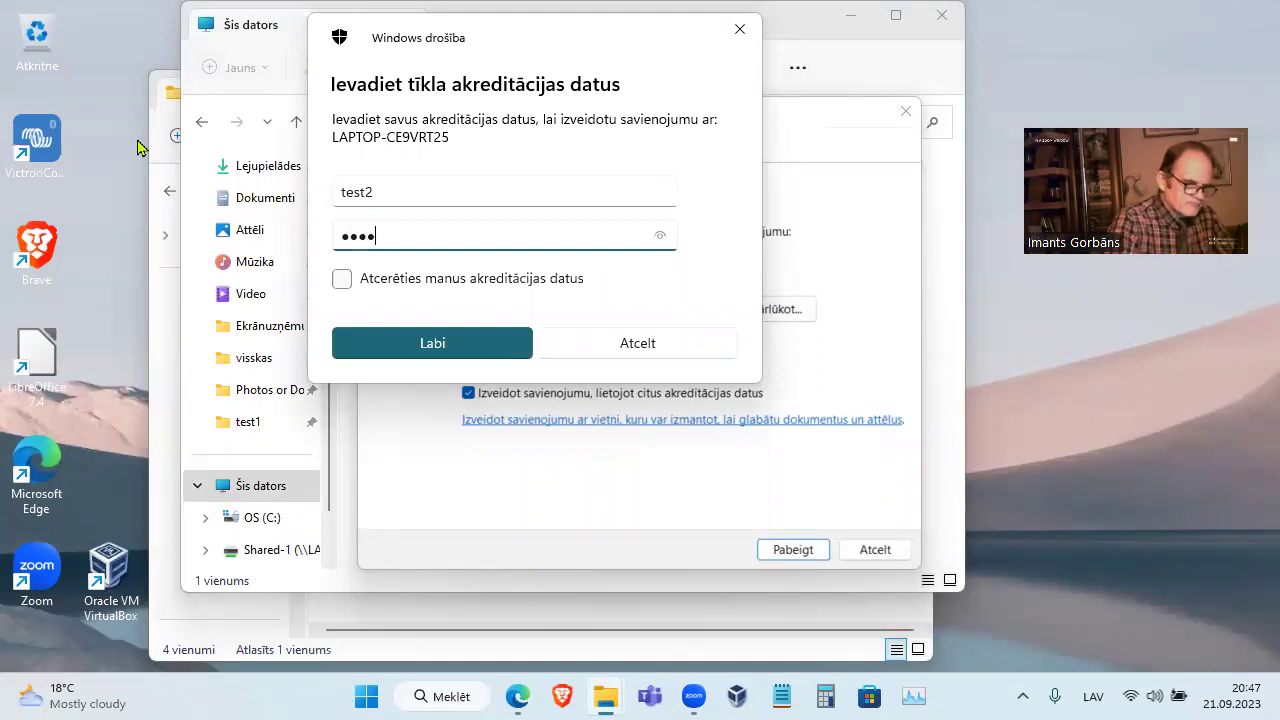
key(Return)
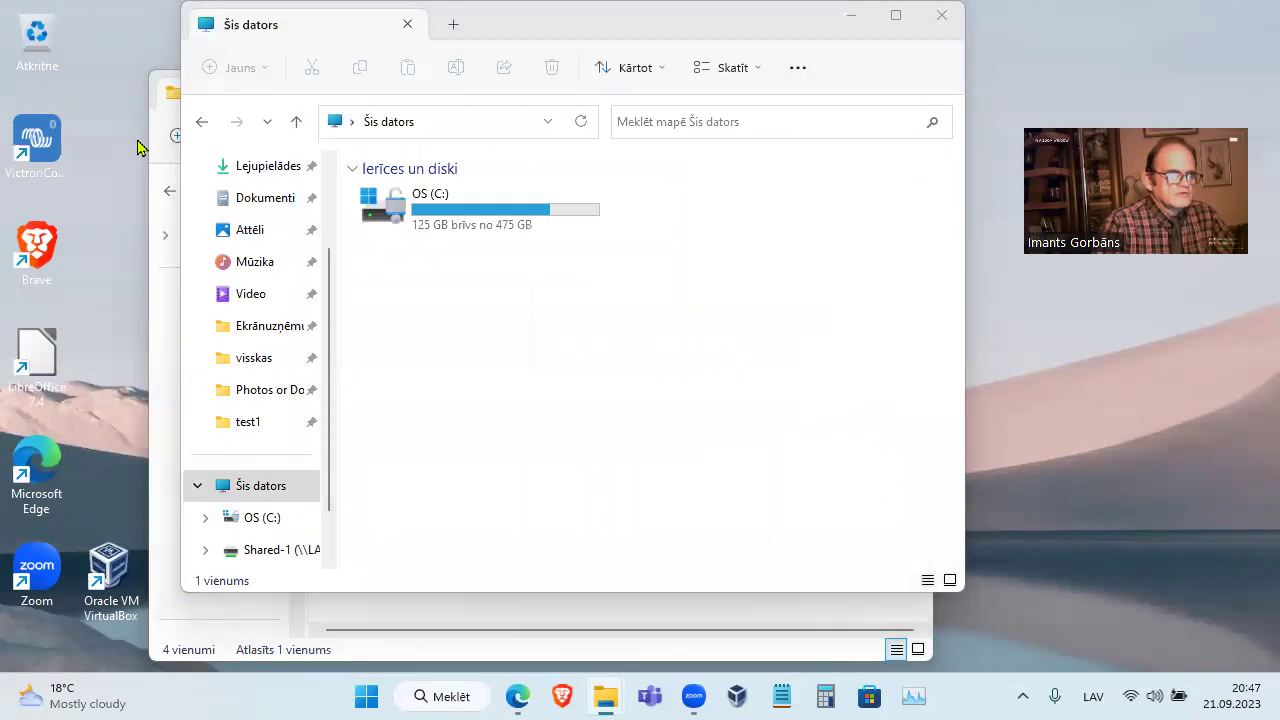
In Photos or Docs, try permanently deleting test1's bitmap and dismiss the access-denied message
double_click(444, 292)
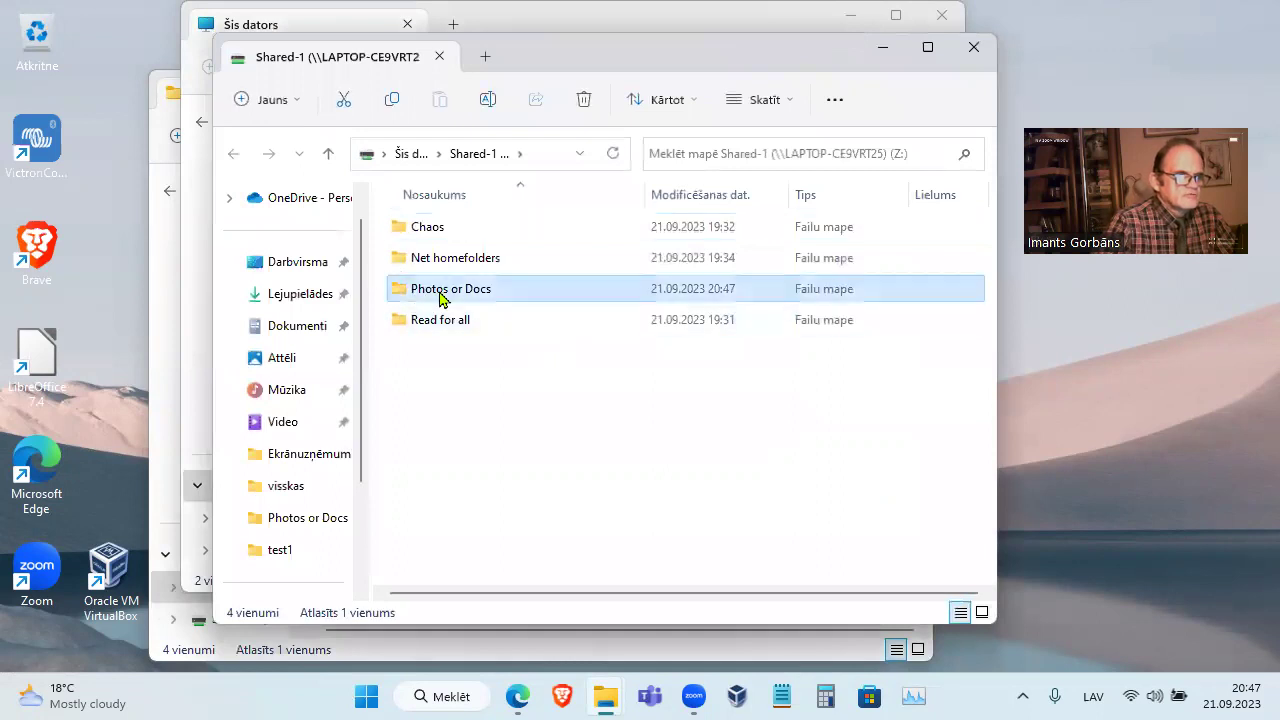
click(521, 236)
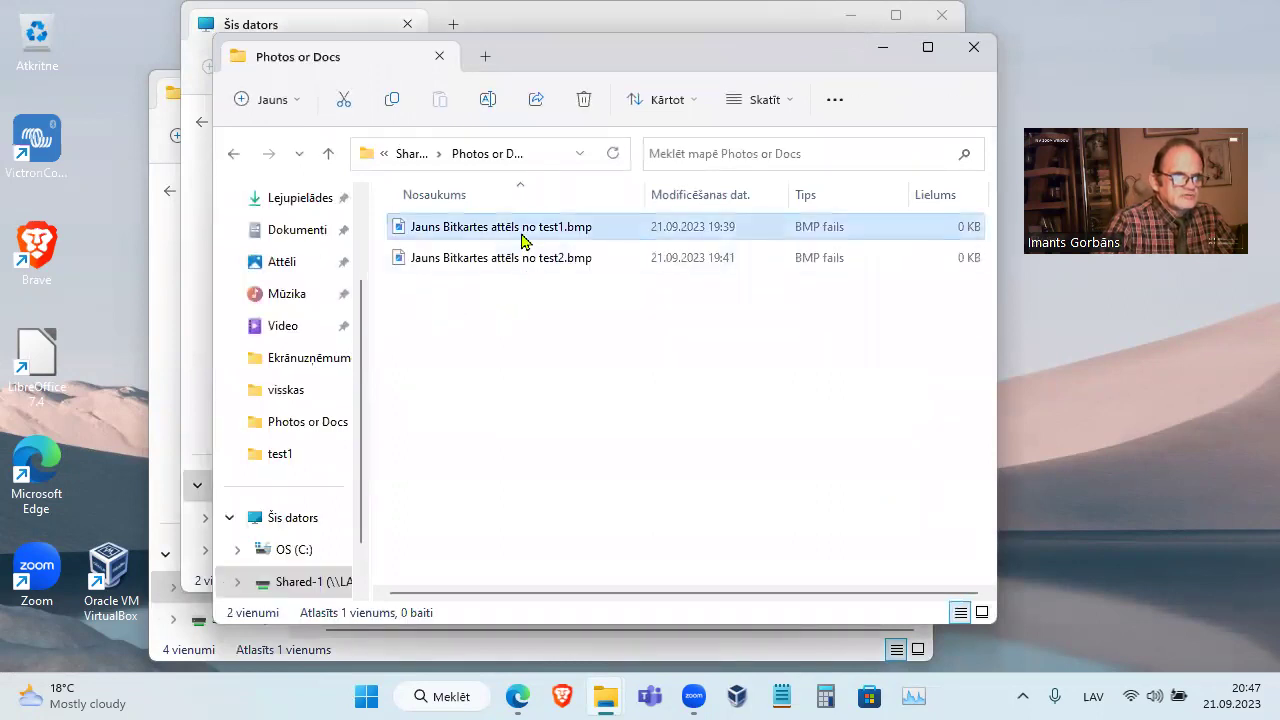
key(Delete)
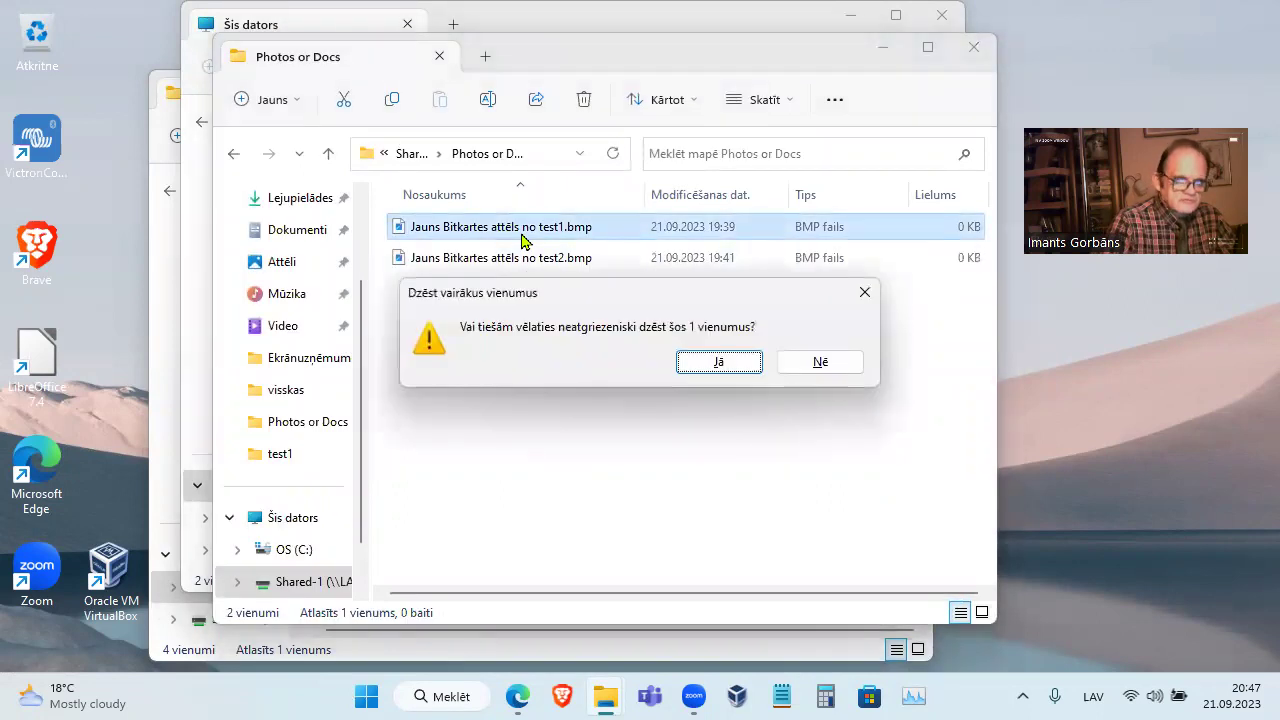
key(Return)
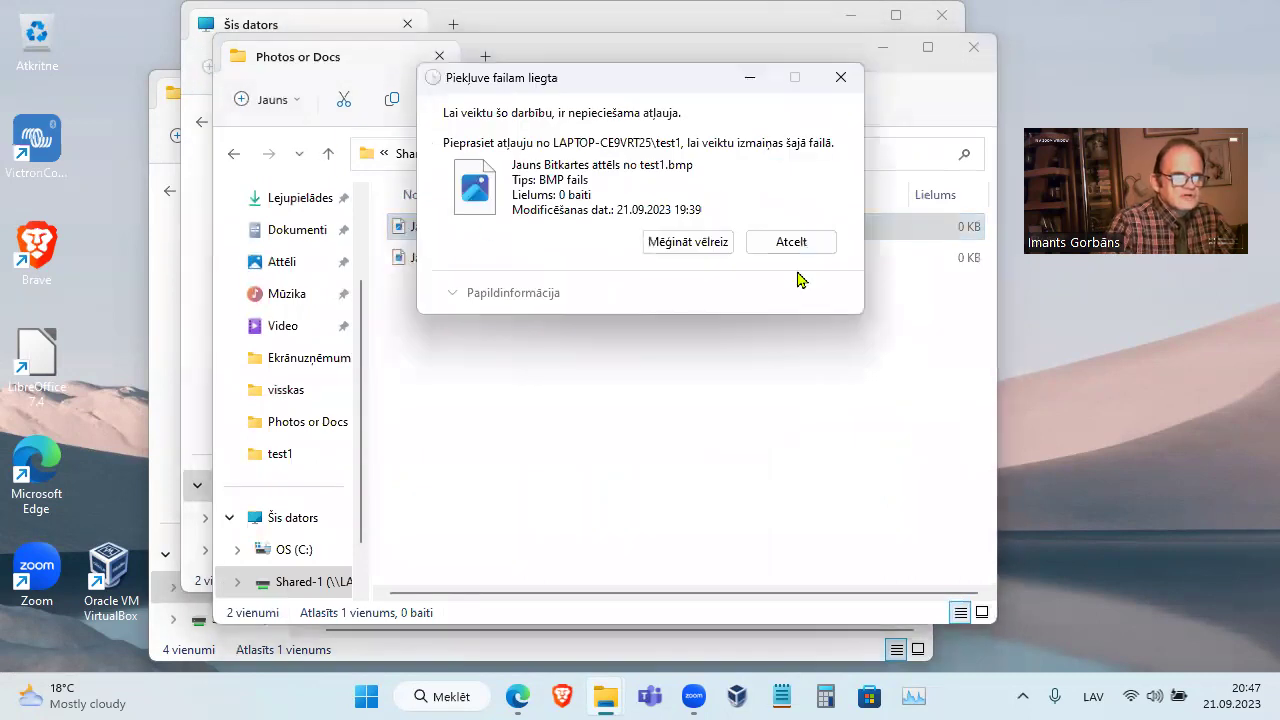
key(Escape)
Create a new text document with the default name, delete it, and close the window
right_click(541, 407)
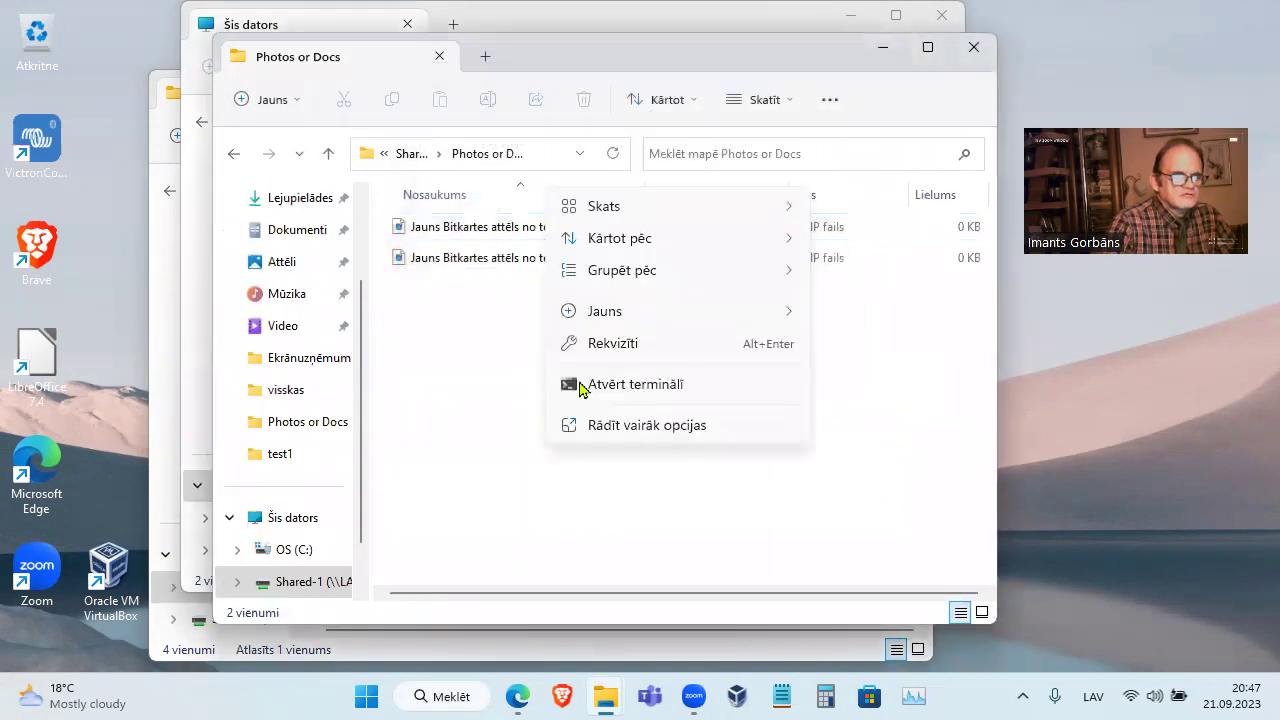
mouse_move(605, 311)
click(885, 372)
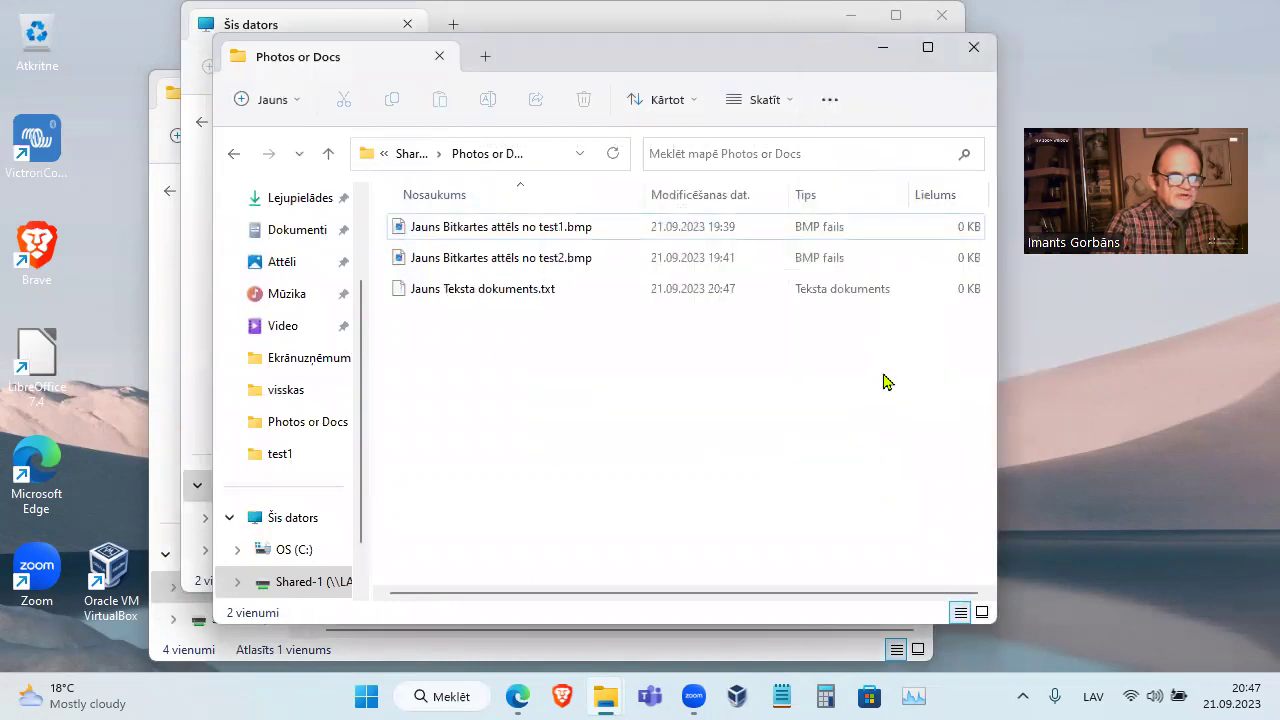
key(Return)
key(Delete)
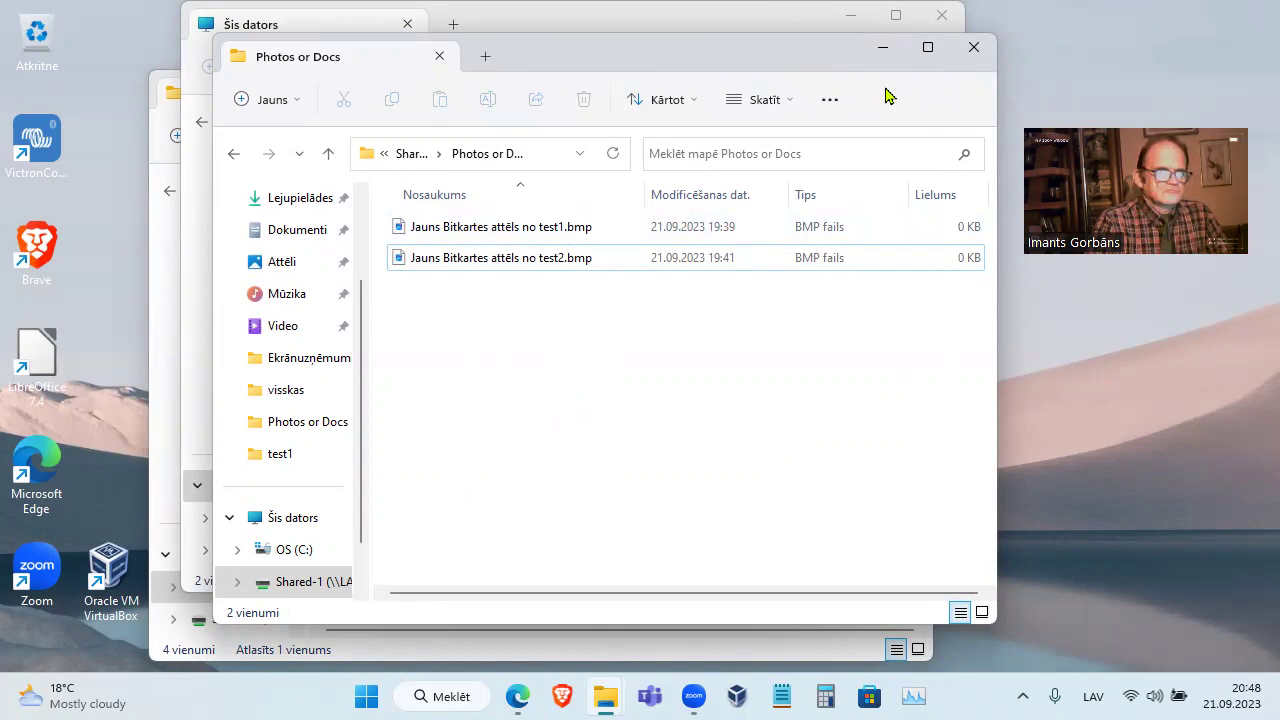
drag(885, 95, 894, 186)
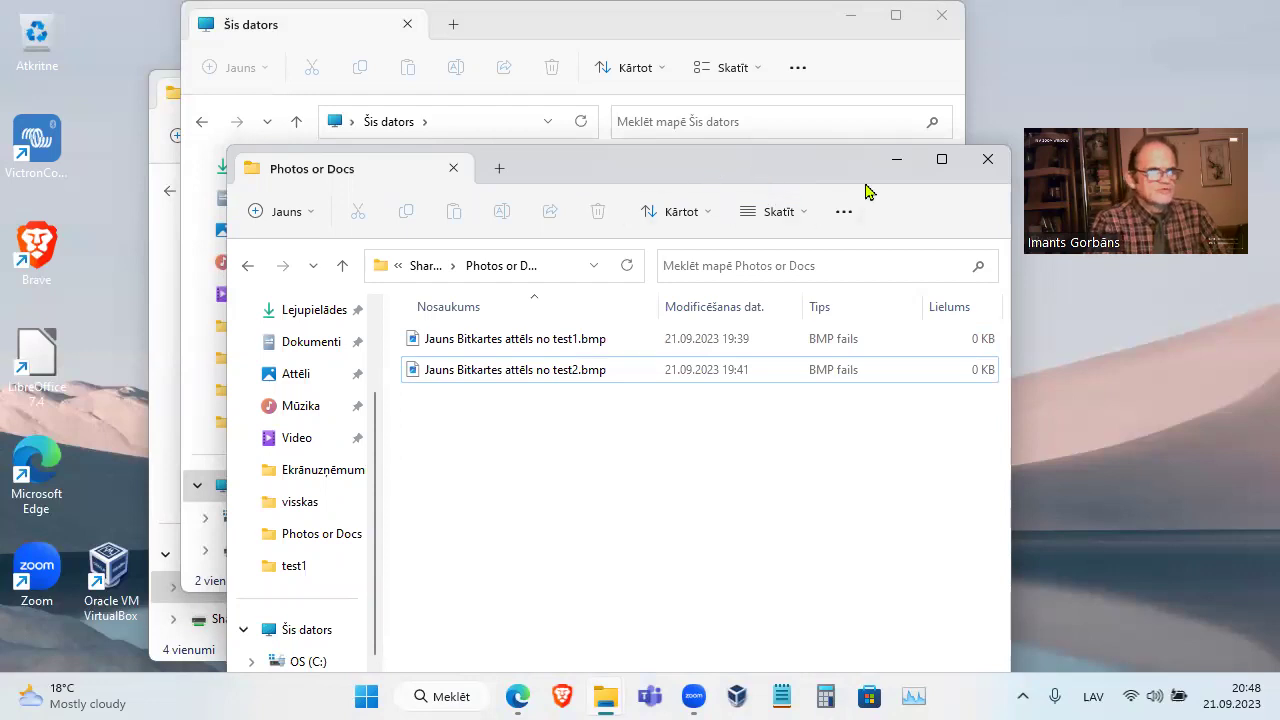
click(988, 166)
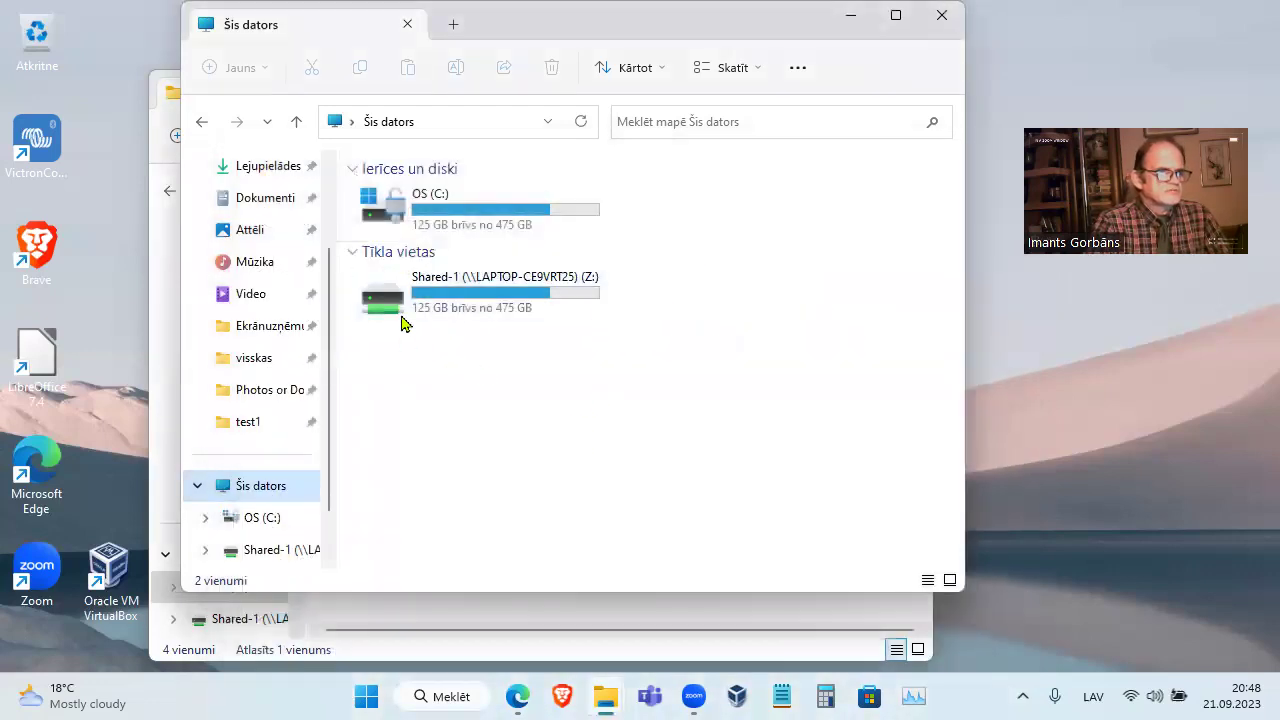